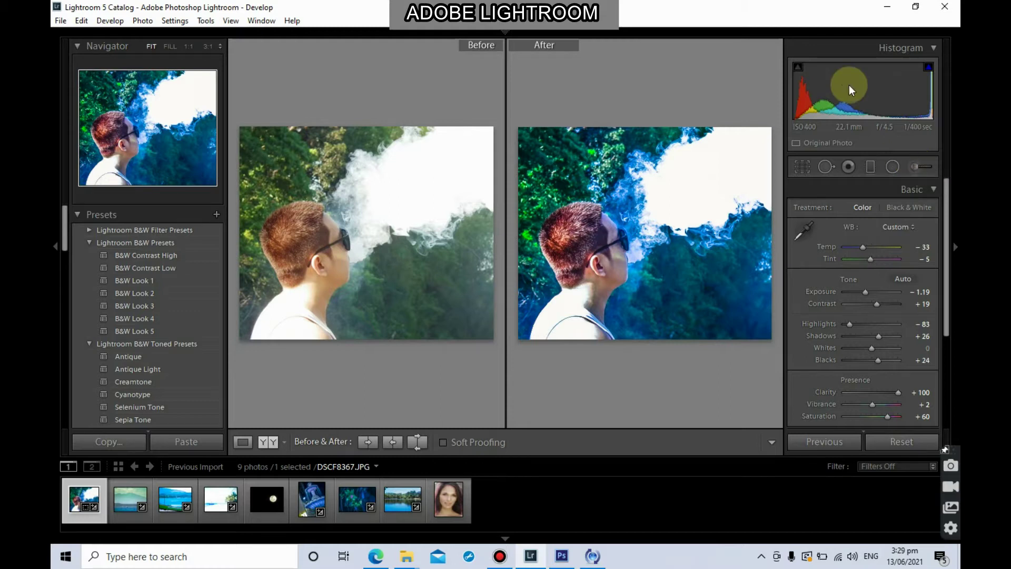
Step: Display the portrait FILE 1.jpg alone in loupe view, zoomed in on the woman's eyes
{"action": "left_click", "coordinate": [444, 499]}
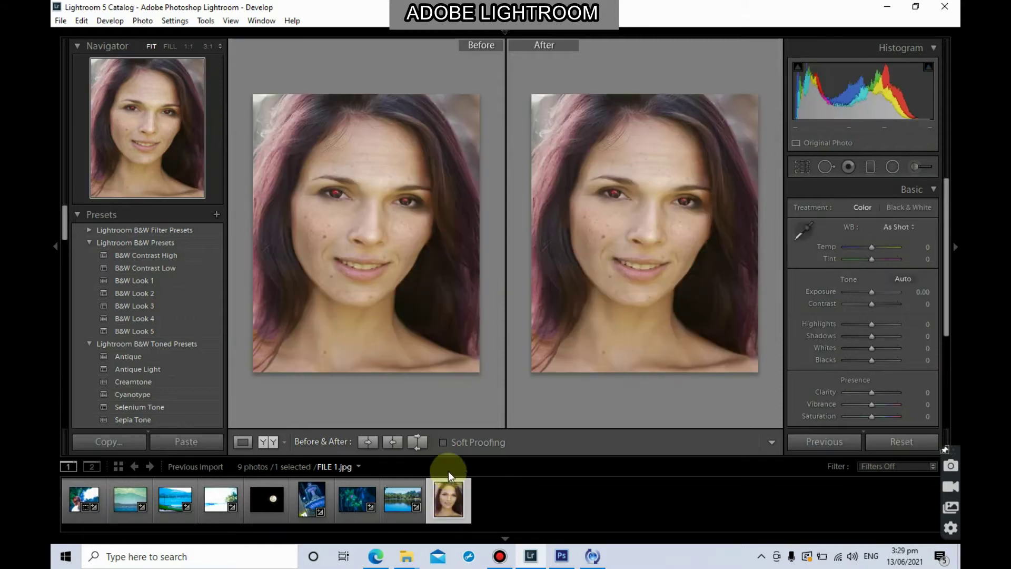
{"action": "left_click", "coordinate": [238, 444]}
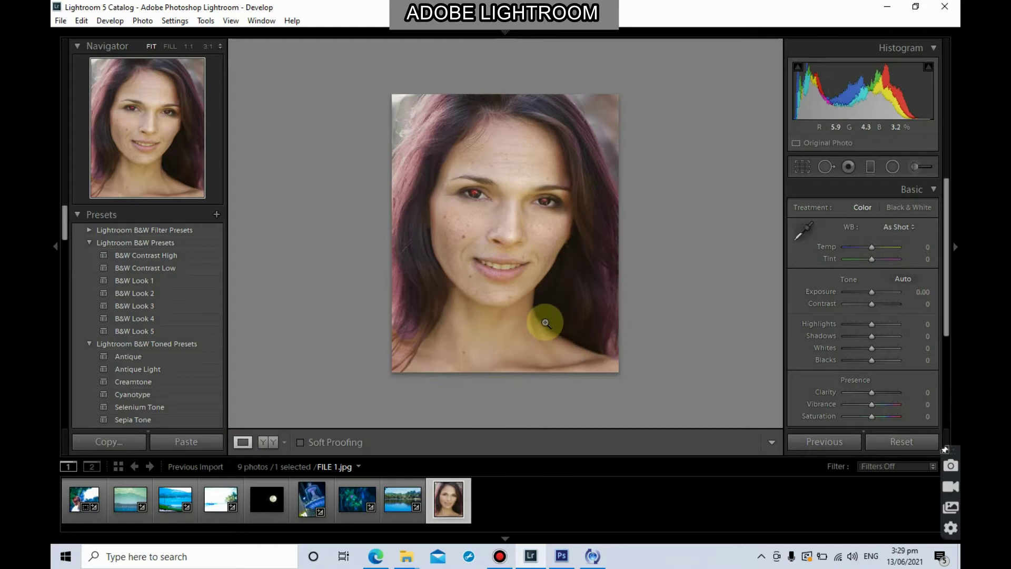
{"action": "left_click", "coordinate": [545, 323]}
{"action": "left_click", "coordinate": [544, 321]}
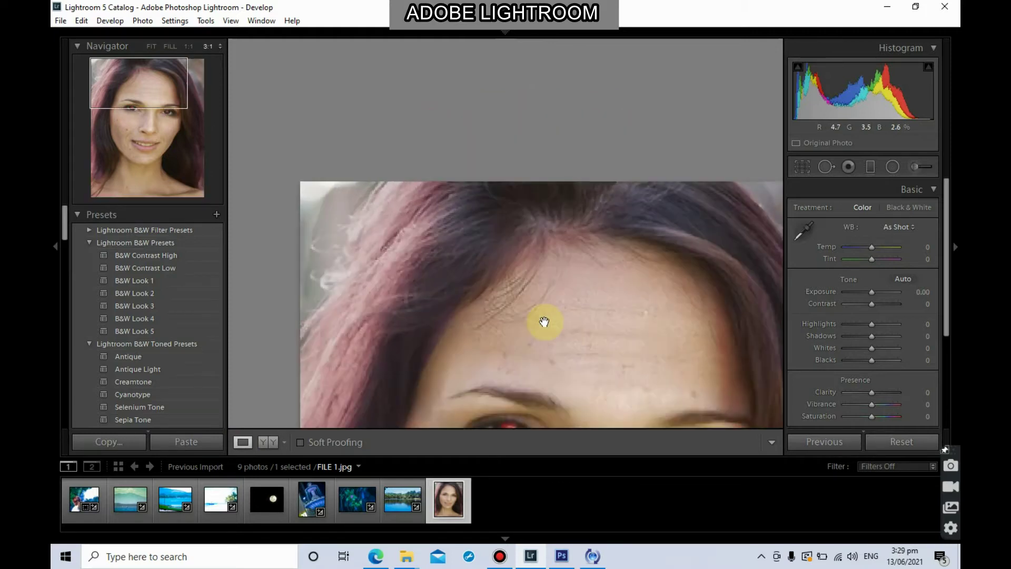
{"action": "left_click_drag", "start_coordinate": [546, 323], "coordinate": [547, 129]}
{"action": "left_click_drag", "start_coordinate": [644, 306], "coordinate": [562, 186]}
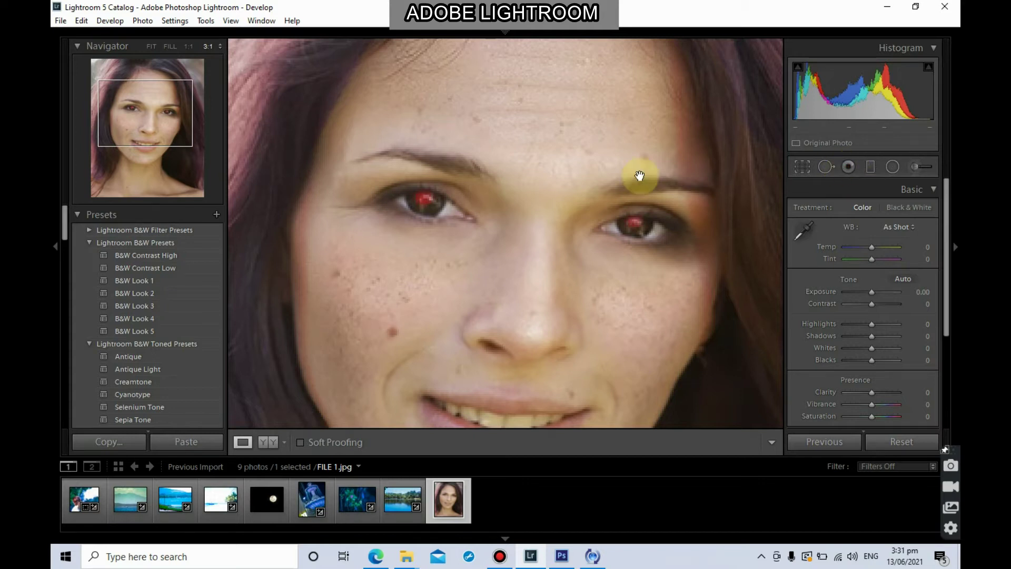
Step: Remove the red glow from the eye on the photo's left side with Red Eye Correction, covering the entire eye
{"action": "left_click", "coordinate": [849, 163]}
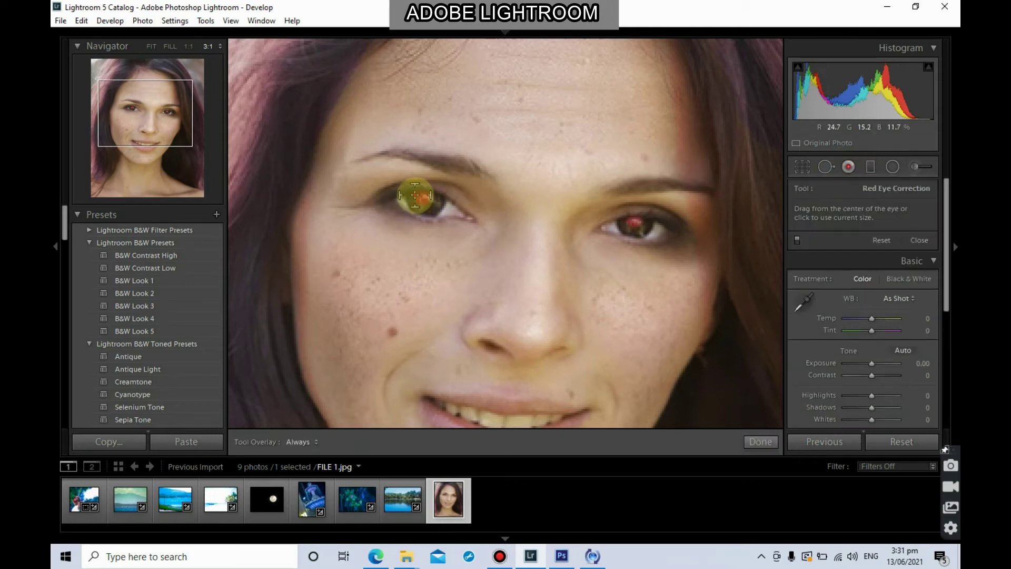
{"action": "left_click", "coordinate": [429, 208]}
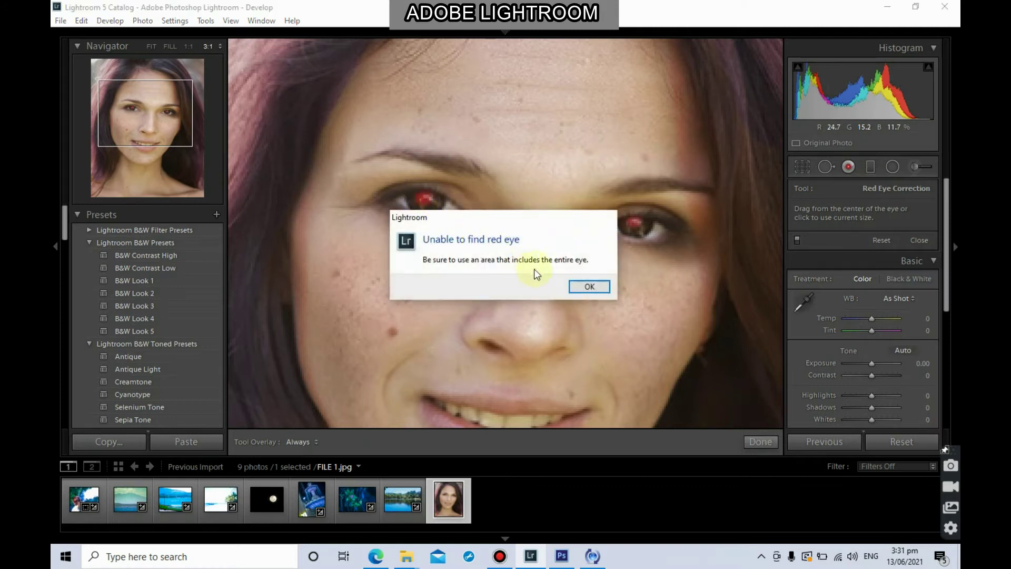
{"action": "left_click", "coordinate": [589, 287]}
{"action": "left_click", "coordinate": [422, 197]}
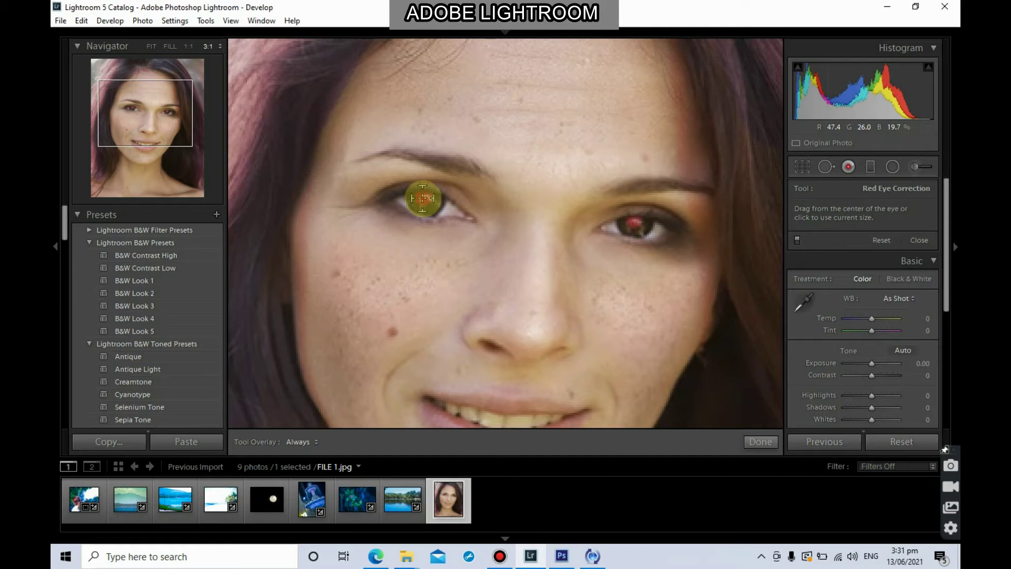
{"action": "left_click_drag", "start_coordinate": [422, 198], "coordinate": [435, 213]}
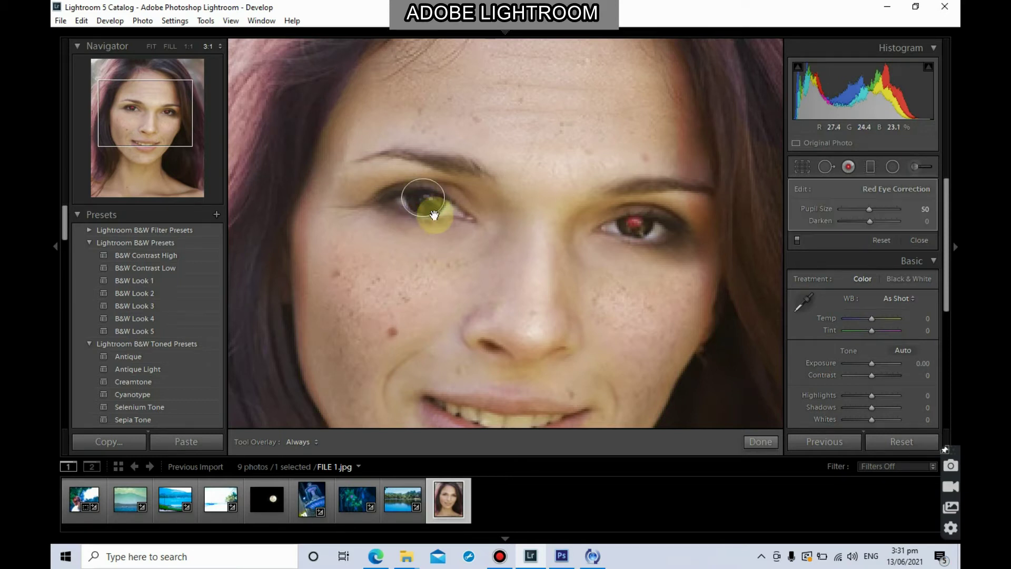
Step: Correct the red eye on the photo's right side, finish Red Eye Correction and show the whole portrait
{"action": "left_click", "coordinate": [634, 224]}
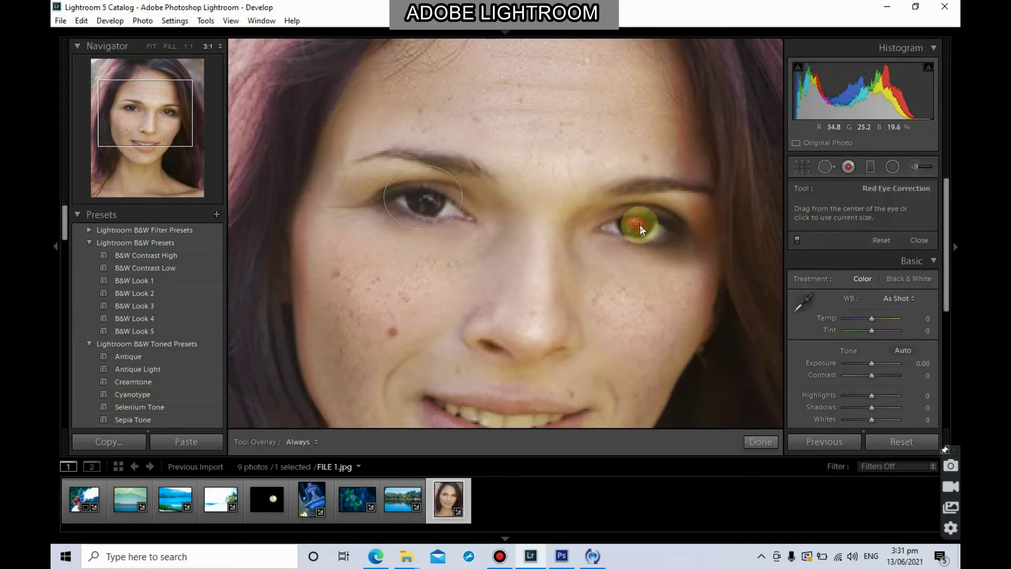
{"action": "left_click", "coordinate": [596, 291]}
{"action": "left_click_drag", "start_coordinate": [634, 221], "coordinate": [652, 233]}
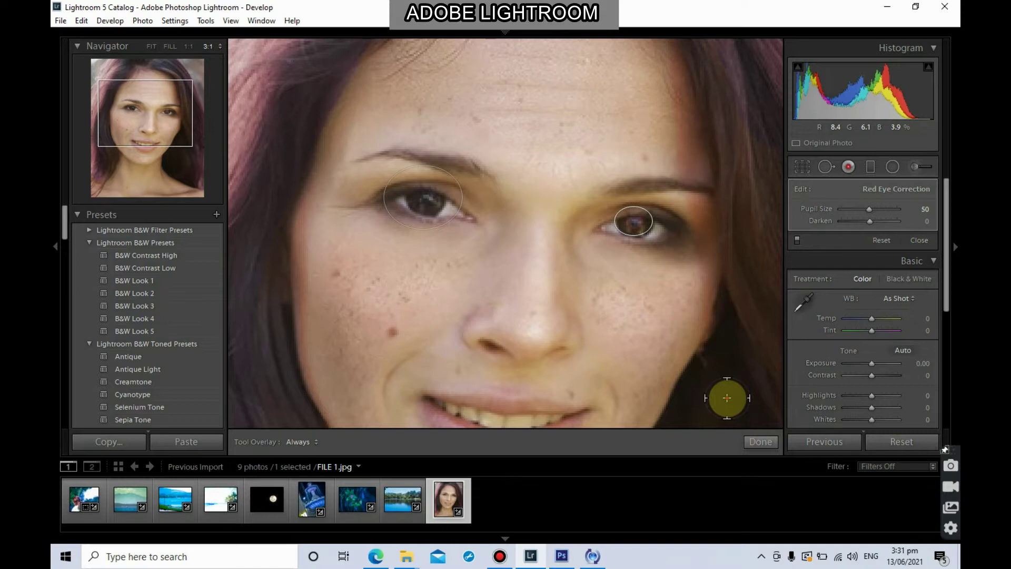
{"action": "left_click", "coordinate": [759, 440]}
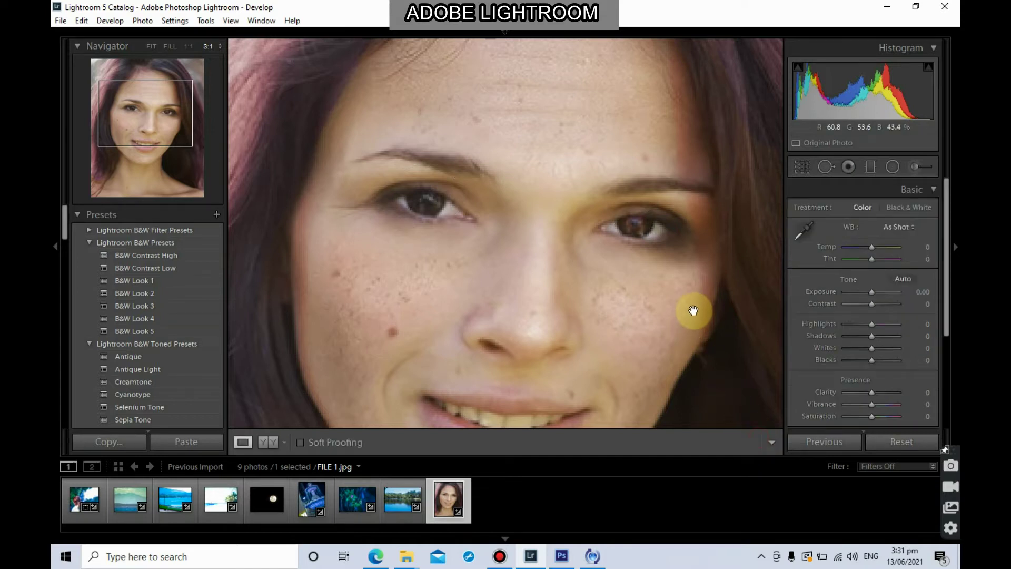
{"action": "left_click", "coordinate": [693, 311]}
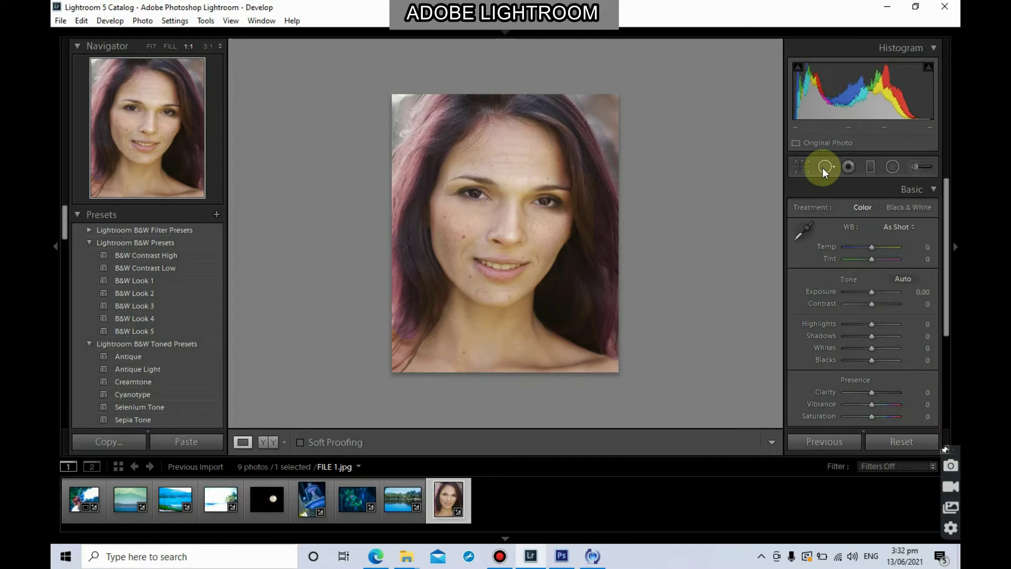
Step: Heal the large mole on the cheek beside the nose with Spot Removal at brush size 68
{"action": "key", "text": "z"}
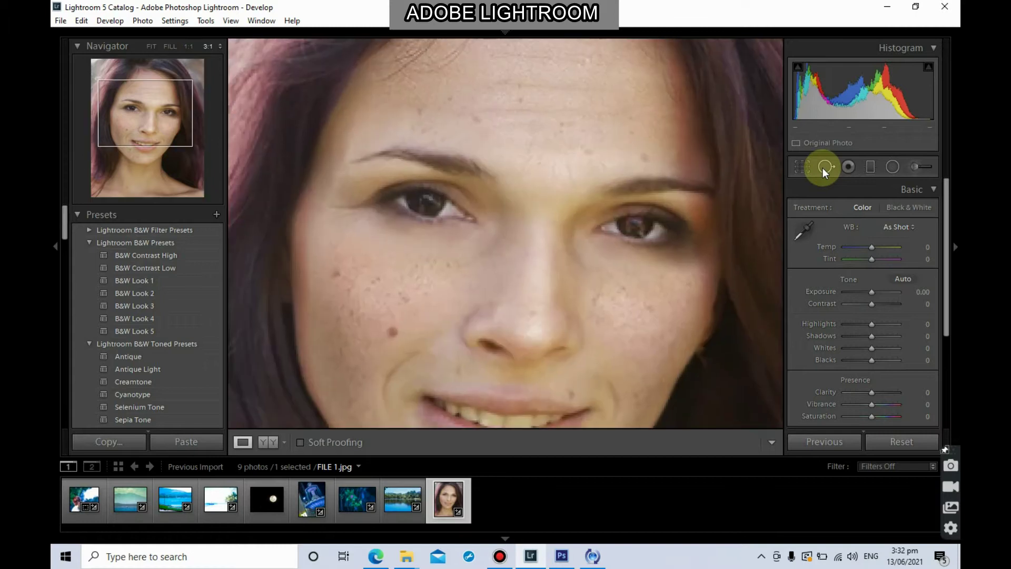
{"action": "left_click_drag", "start_coordinate": [530, 383], "coordinate": [650, 165]}
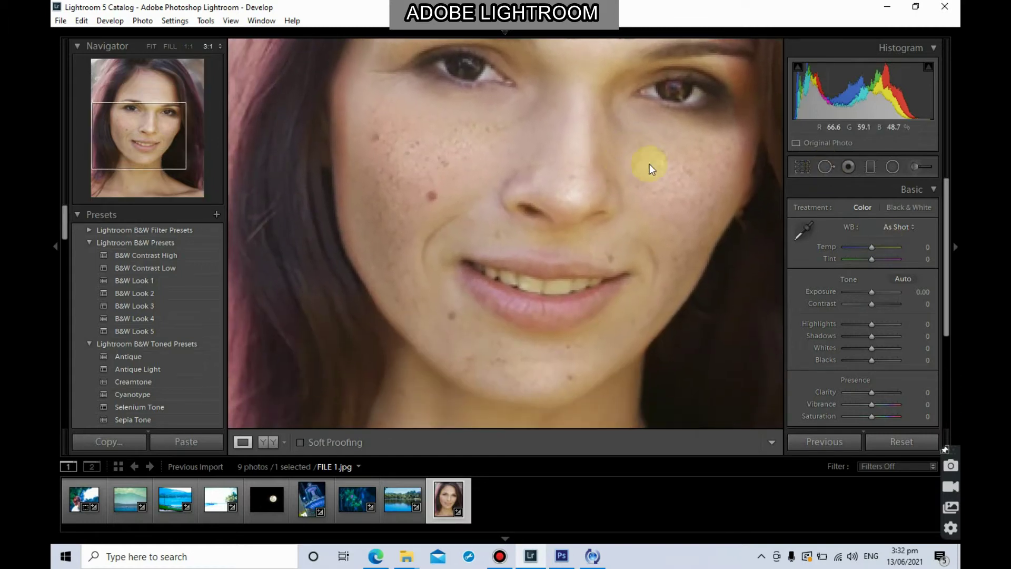
{"action": "left_click", "coordinate": [825, 169]}
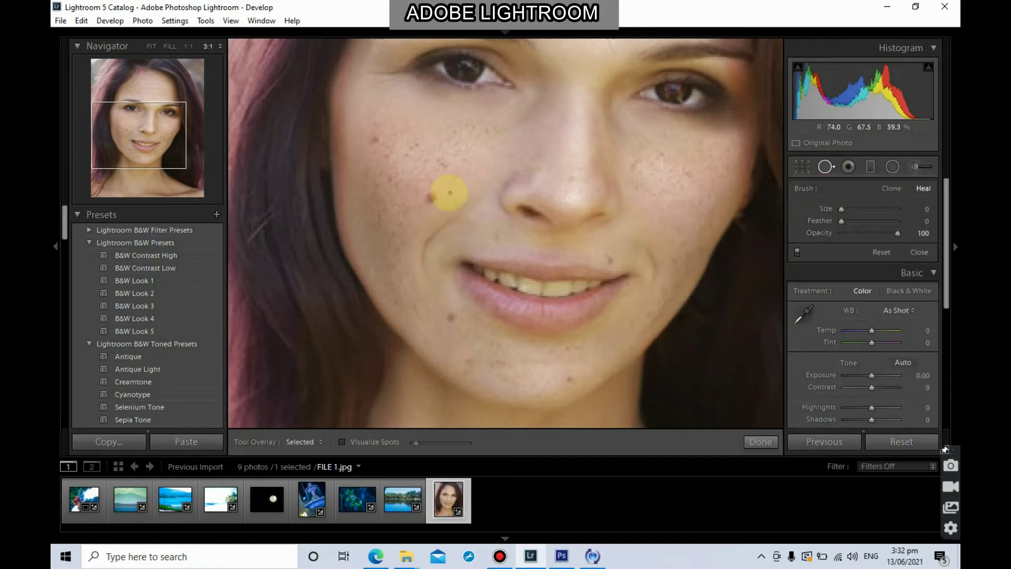
{"action": "scroll", "coordinate": [450, 193], "scroll_direction": "up", "scroll_amount": 5}
{"action": "scroll", "coordinate": [449, 193], "scroll_direction": "up", "scroll_amount": 1}
{"action": "scroll", "coordinate": [450, 192], "scroll_direction": "down", "scroll_amount": 1}
{"action": "scroll", "coordinate": [450, 193], "scroll_direction": "down", "scroll_amount": 6}
{"action": "scroll", "coordinate": [449, 193], "scroll_direction": "down", "scroll_amount": 5}
{"action": "scroll", "coordinate": [449, 193], "scroll_direction": "up", "scroll_amount": 5}
{"action": "left_click_drag", "start_coordinate": [444, 191], "coordinate": [433, 196]}
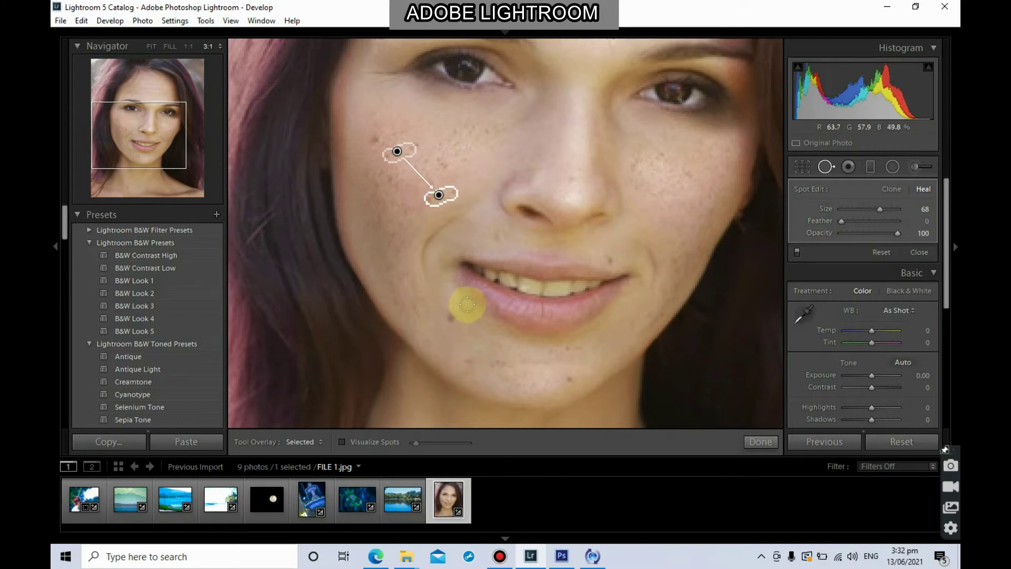
Step: Heal the spots below the mouth corner, on the upper cheek, on the chin and above the lip, and finish Spot Removal
{"action": "left_click_drag", "start_coordinate": [463, 314], "coordinate": [452, 319]}
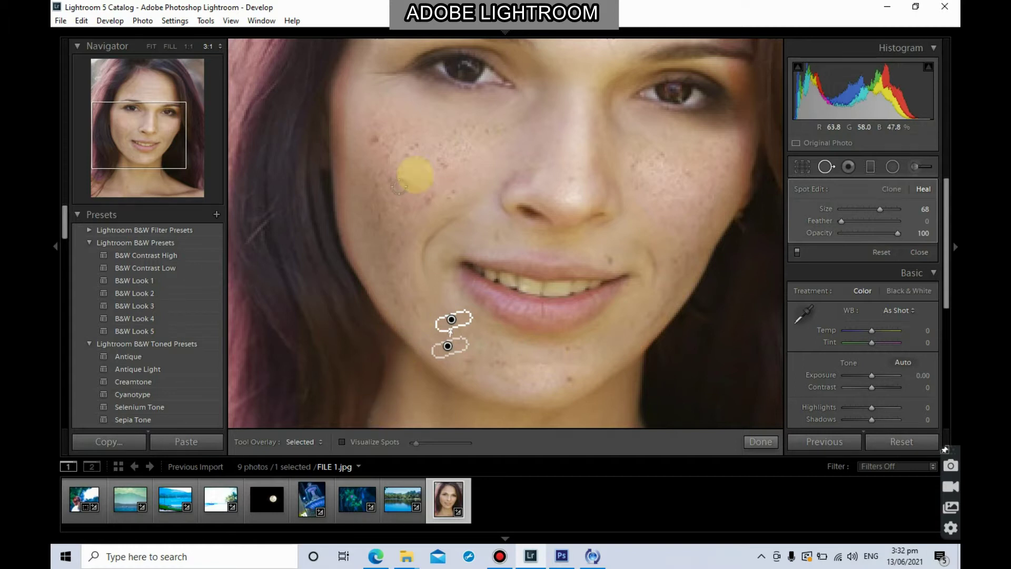
{"action": "left_click", "coordinate": [383, 130]}
{"action": "left_click_drag", "start_coordinate": [384, 130], "coordinate": [373, 139]}
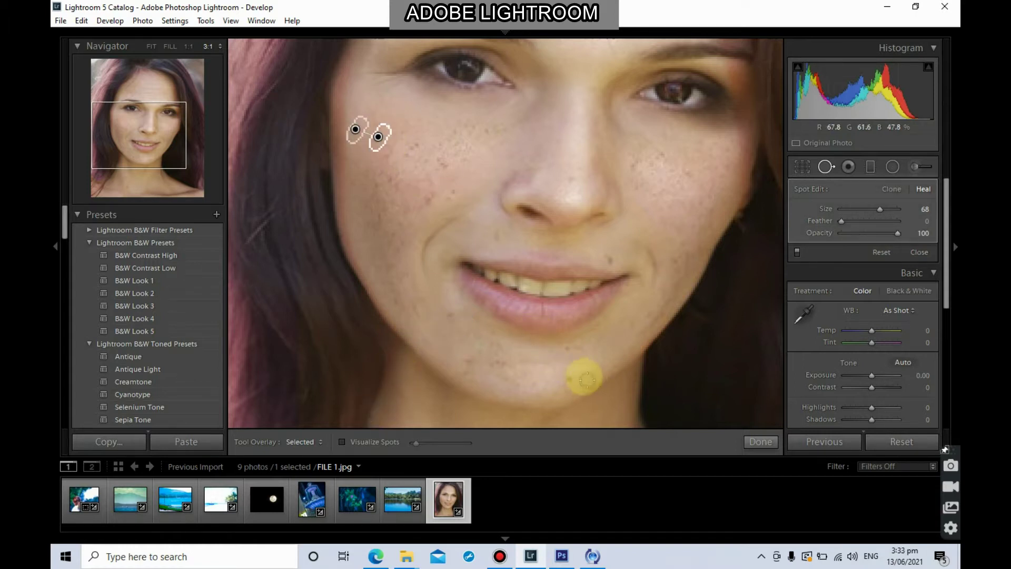
{"action": "left_click", "coordinate": [567, 378]}
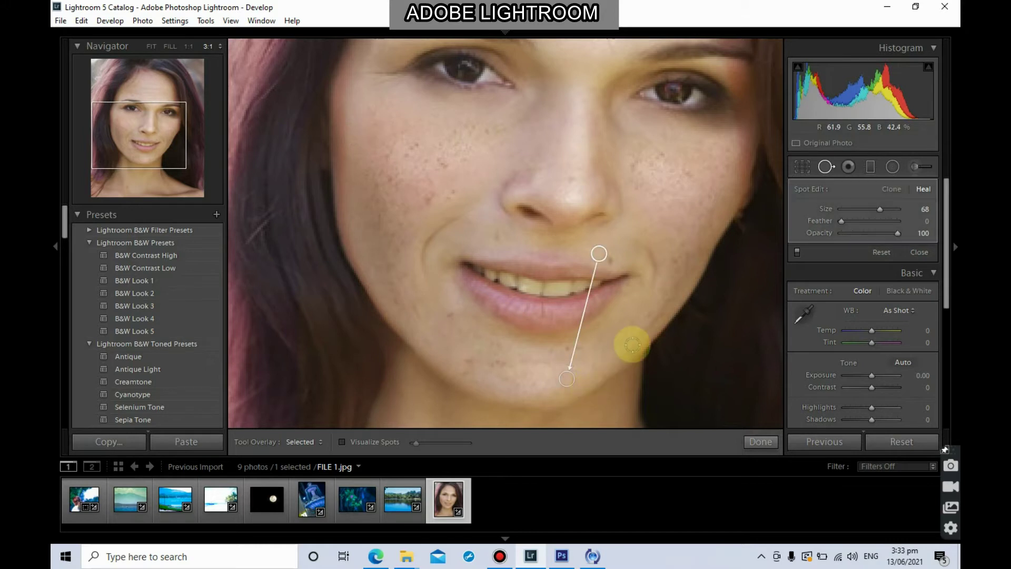
{"action": "left_click", "coordinate": [611, 261]}
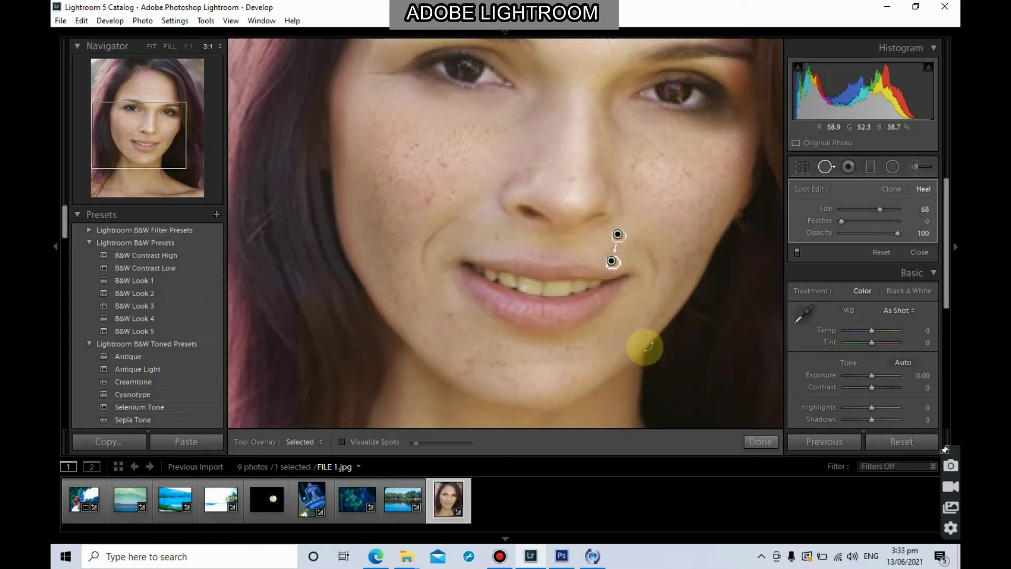
{"action": "left_click", "coordinate": [764, 442]}
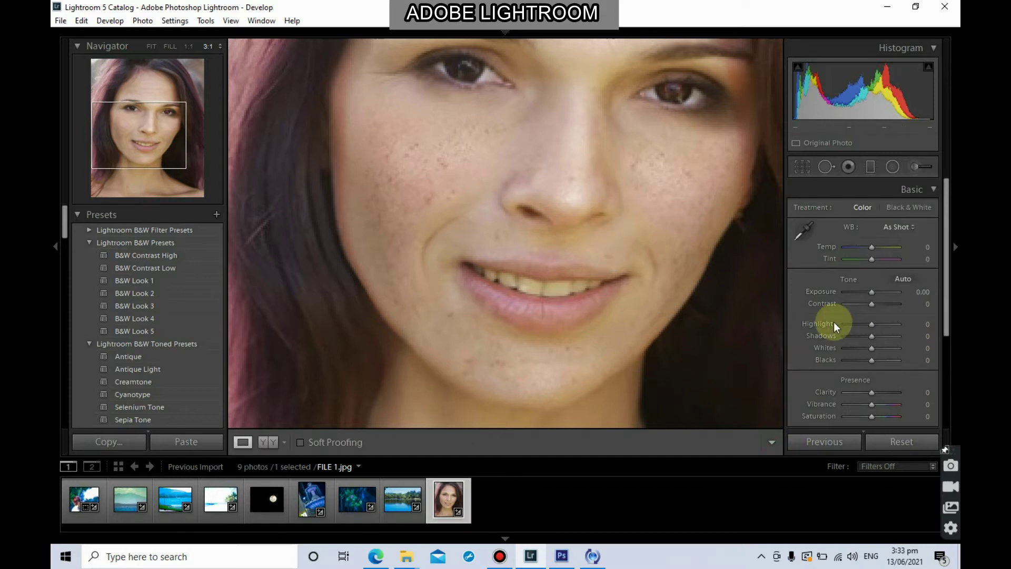
Step: Heal the mole at the base of the neck with the Spot Removal tool in Heal mode at size 68
{"action": "scroll", "coordinate": [714, 268], "scroll_direction": "up", "scroll_amount": 5}
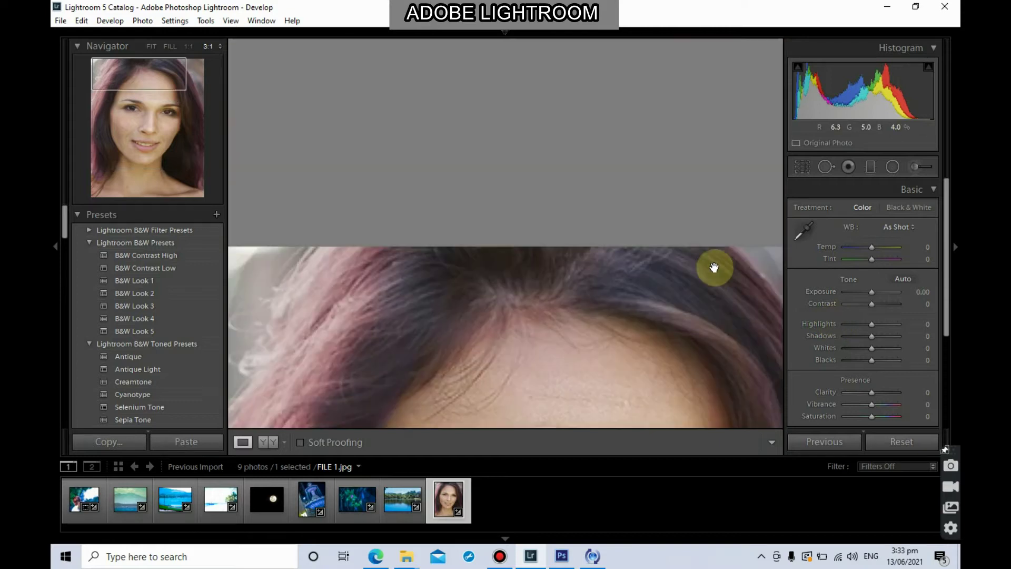
{"action": "scroll", "coordinate": [714, 269], "scroll_direction": "down", "scroll_amount": 8}
{"action": "scroll", "coordinate": [714, 268], "scroll_direction": "up", "scroll_amount": 3}
{"action": "scroll", "coordinate": [714, 269], "scroll_direction": "down", "scroll_amount": 2}
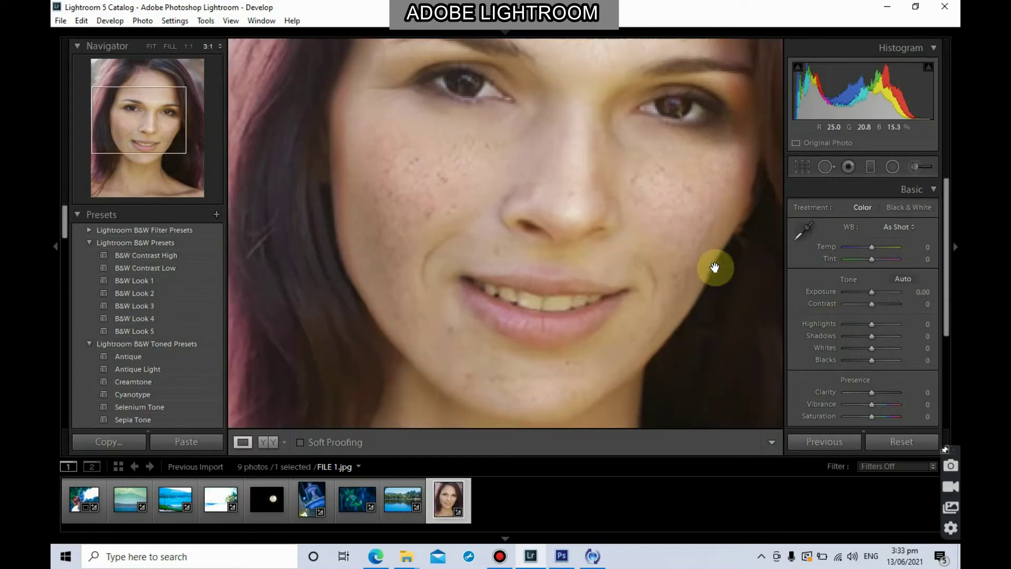
{"action": "scroll", "coordinate": [714, 269], "scroll_direction": "down", "scroll_amount": 2}
{"action": "scroll", "coordinate": [714, 269], "scroll_direction": "up", "scroll_amount": 4}
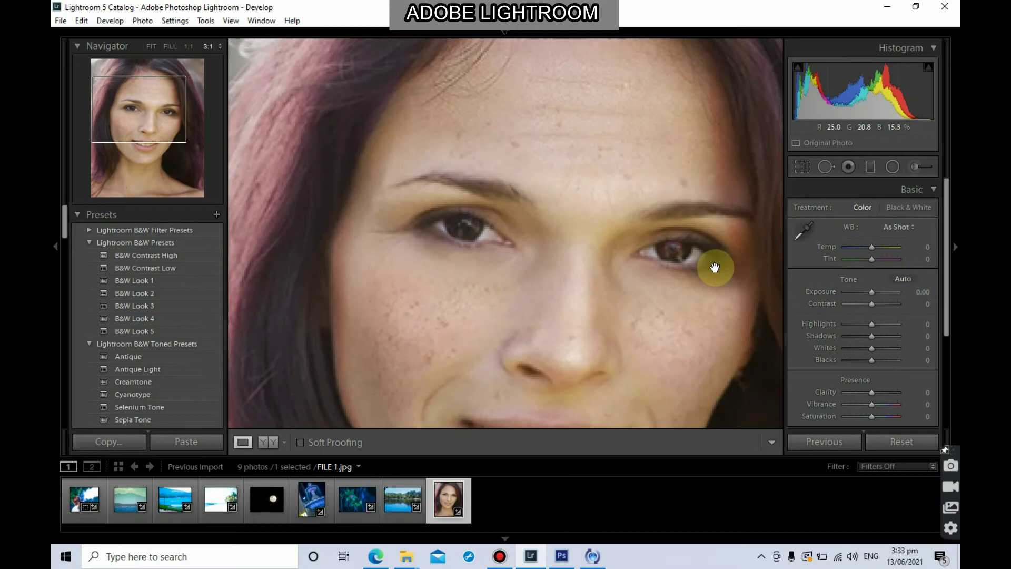
{"action": "scroll", "coordinate": [714, 268], "scroll_direction": "down", "scroll_amount": 5}
{"action": "scroll", "coordinate": [715, 266], "scroll_direction": "down", "scroll_amount": 1}
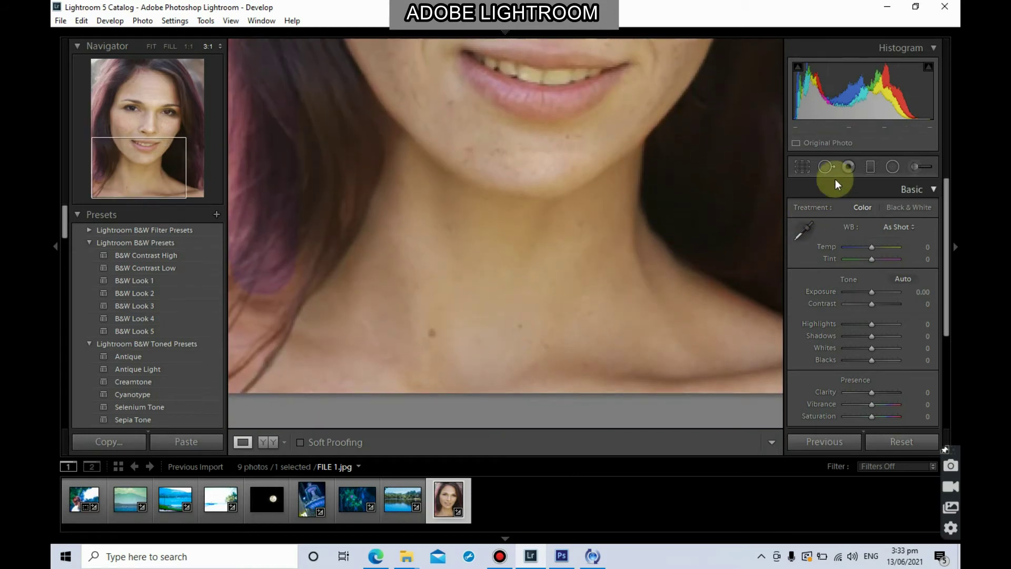
{"action": "left_click", "coordinate": [846, 165]}
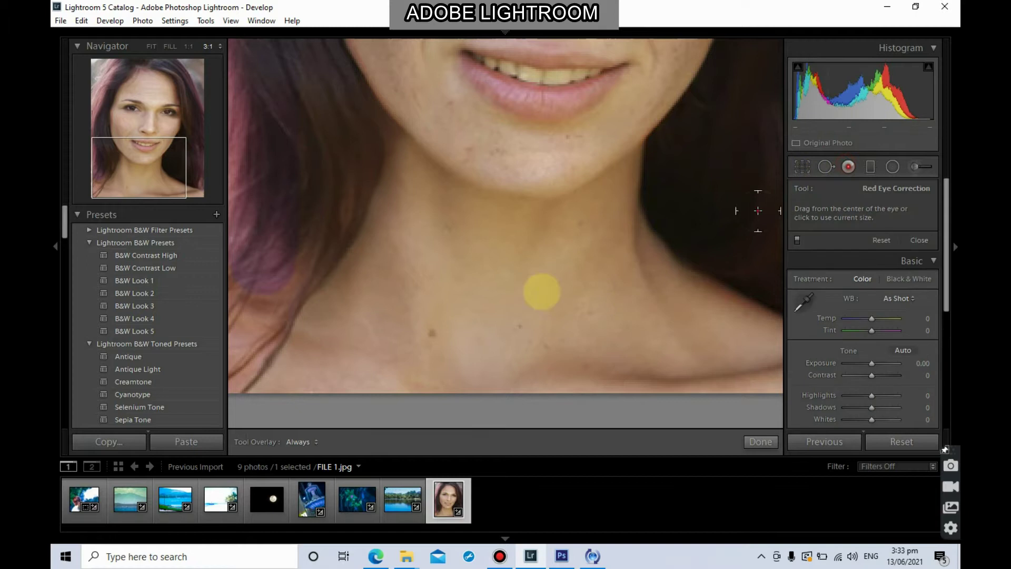
{"action": "left_click", "coordinate": [827, 167]}
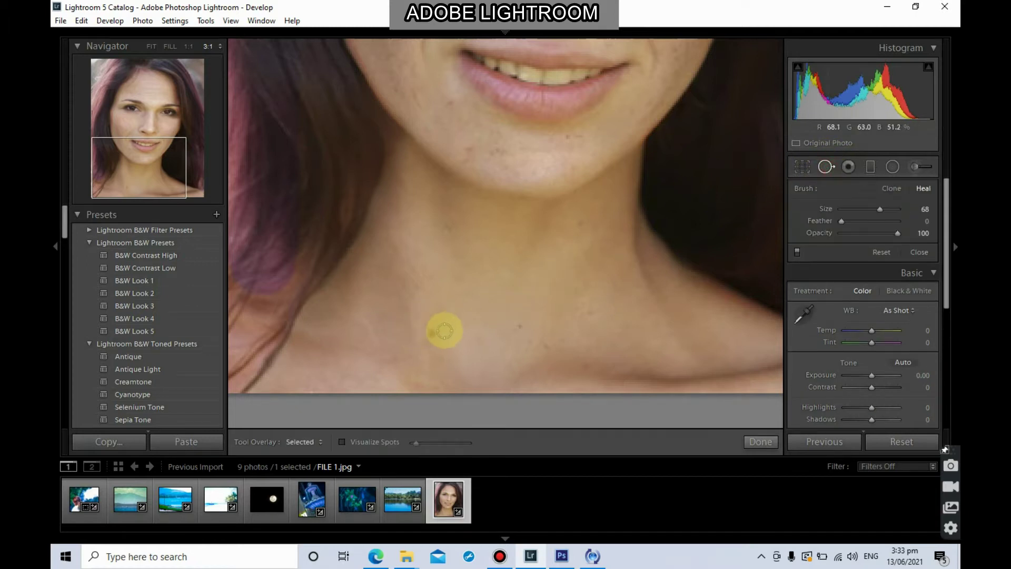
{"action": "left_click", "coordinate": [433, 337]}
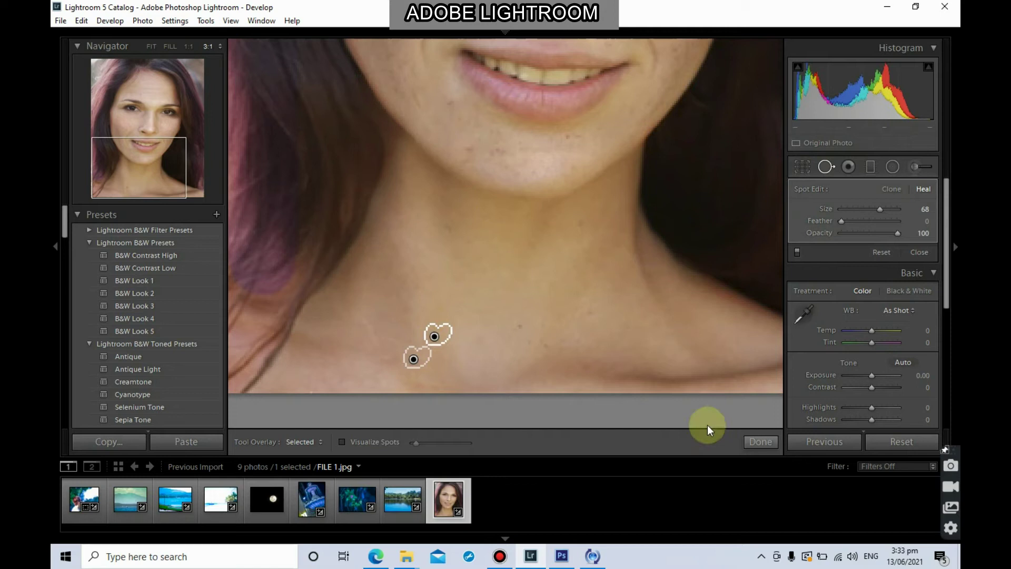
{"action": "left_click", "coordinate": [758, 442]}
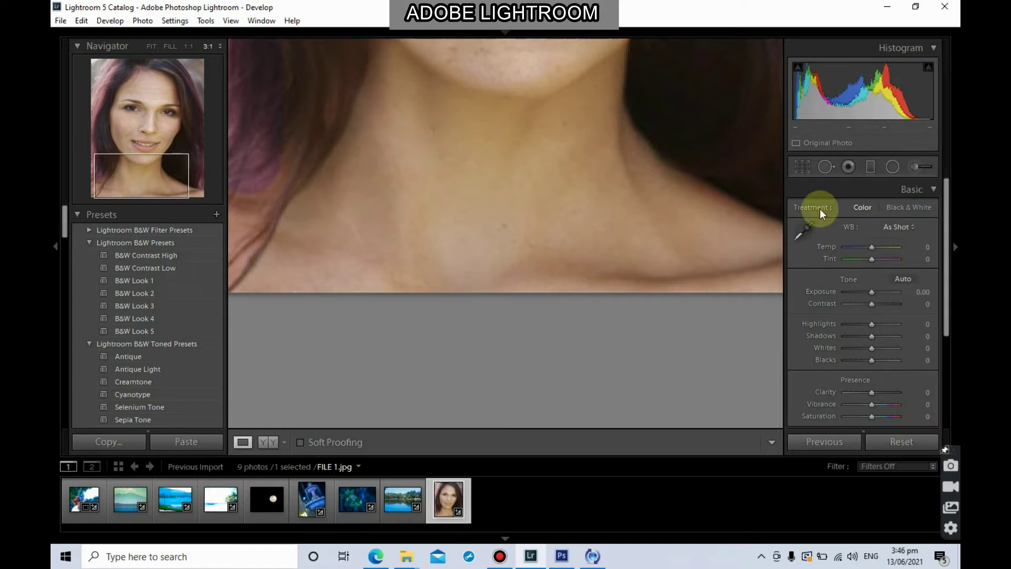
Step: Paint a new Adjustment Brush mask over the hair on the photo's left side at brush size 11 with Exposure 1.00
{"action": "scroll", "coordinate": [618, 223], "scroll_direction": "up", "scroll_amount": 10}
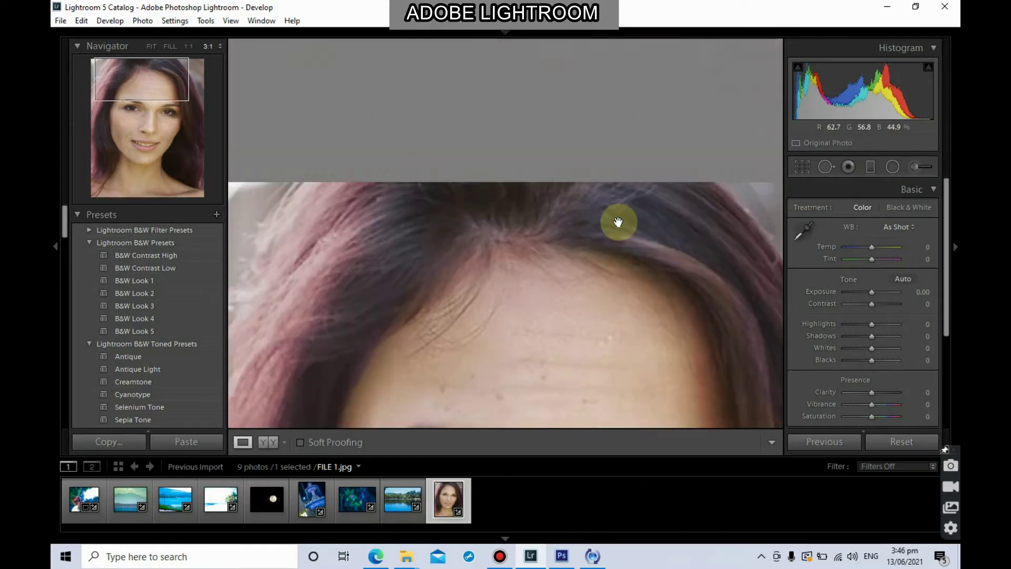
{"action": "scroll", "coordinate": [619, 220], "scroll_direction": "down", "scroll_amount": 10}
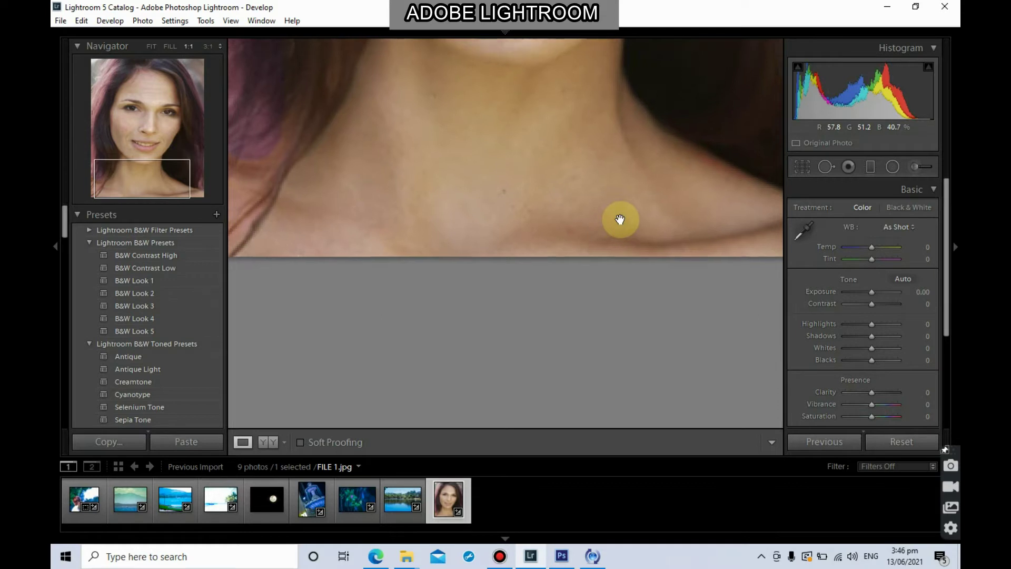
{"action": "left_click", "coordinate": [620, 219]}
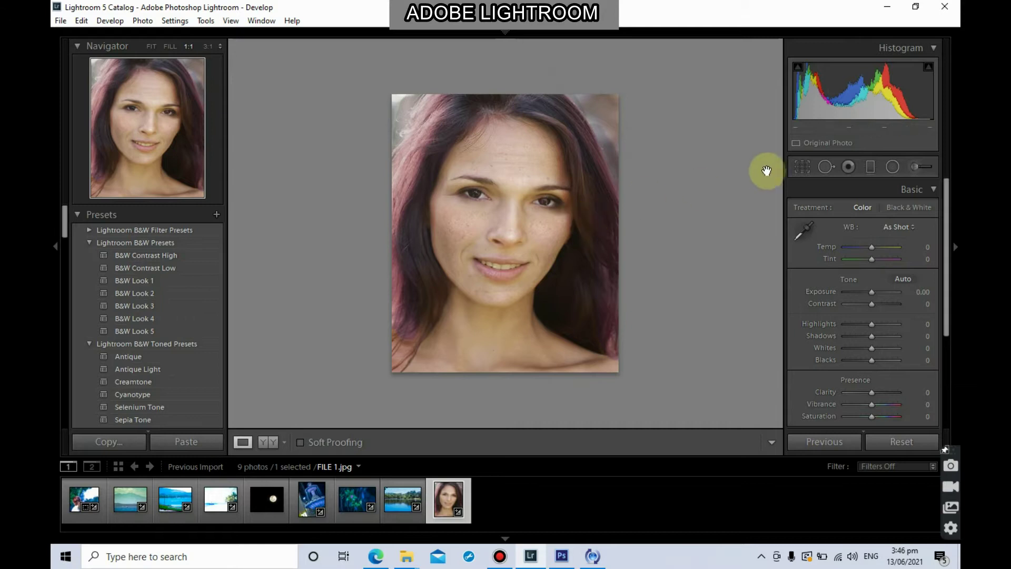
{"action": "left_click", "coordinate": [913, 167]}
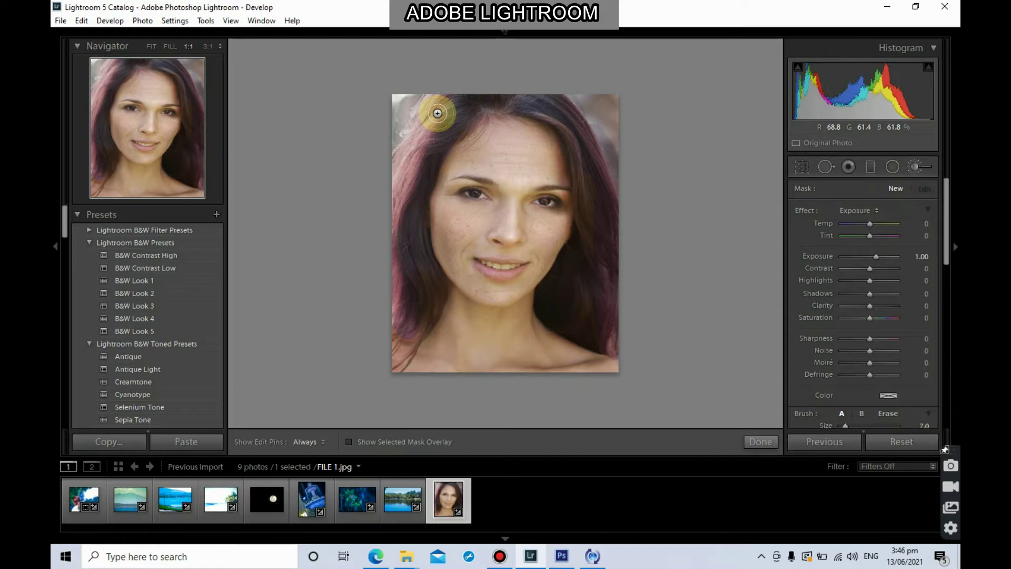
{"action": "key", "text": "bracketright"}
{"action": "key", "text": "bracketright"}
{"action": "key", "text": "bracketright"}
{"action": "key", "text": "p"}
{"action": "key", "text": "bracketleft"}
{"action": "key", "text": "bracketleft"}
{"action": "key", "text": "bracketleft"}
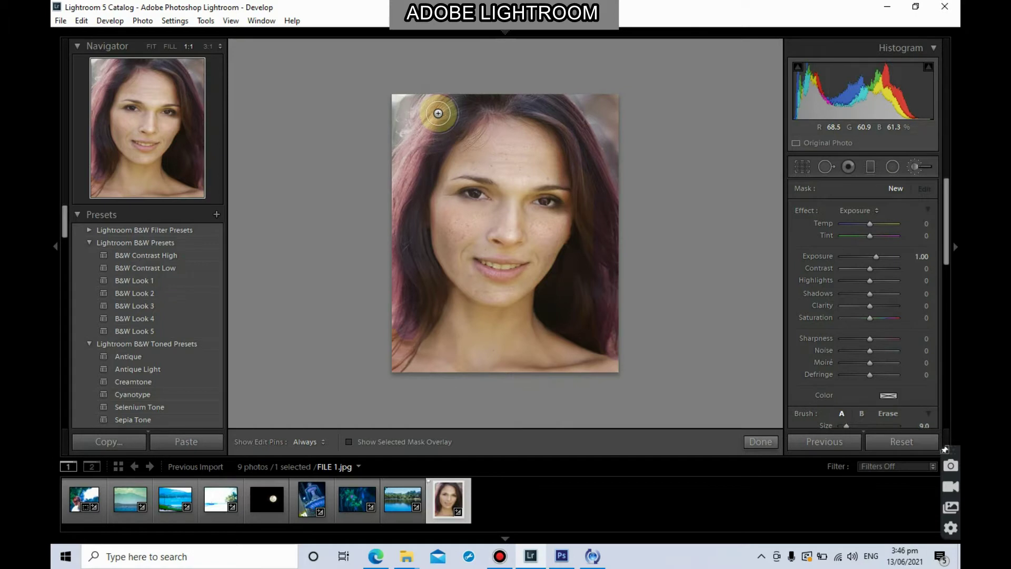
{"action": "key", "text": "bracketright"}
{"action": "key", "text": "bracketright"}
{"action": "key", "text": "bracketright"}
{"action": "key", "text": "bracketleft"}
{"action": "key", "text": "bracketleft"}
{"action": "key", "text": "bracketleft"}
{"action": "key", "text": "bracketright"}
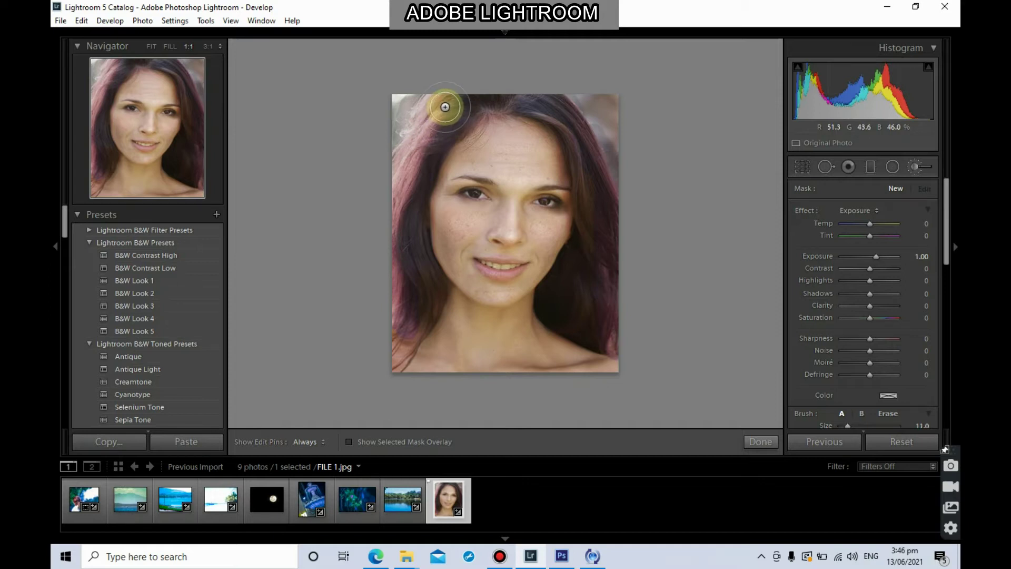
{"action": "key", "text": "h"}
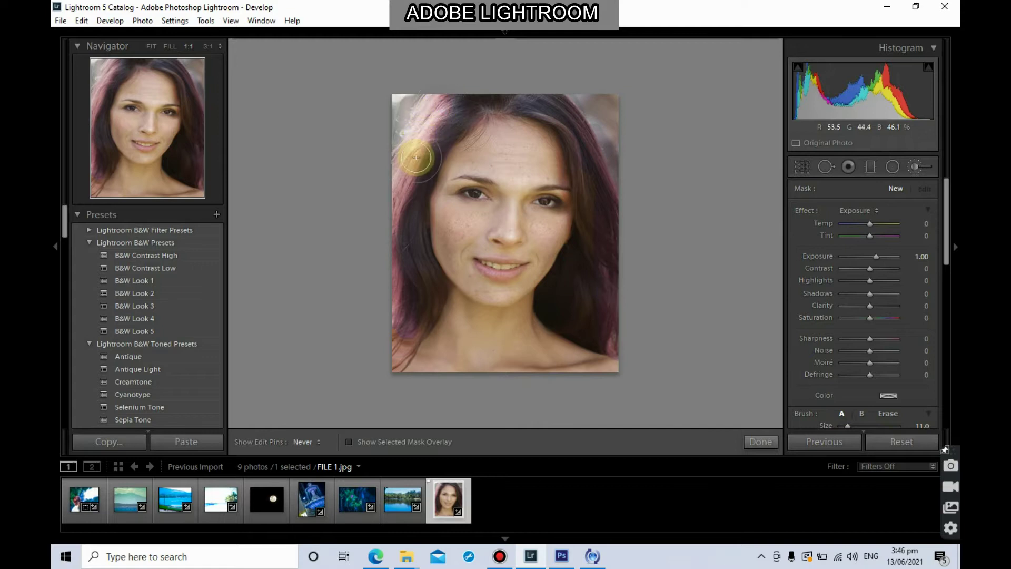
{"action": "mouse_move", "coordinate": [439, 104]}
{"action": "left_mouse_down"}
{"action": "mouse_move", "coordinate": [474, 120]}
{"action": "mouse_move", "coordinate": [400, 242]}
{"action": "left_mouse_up"}
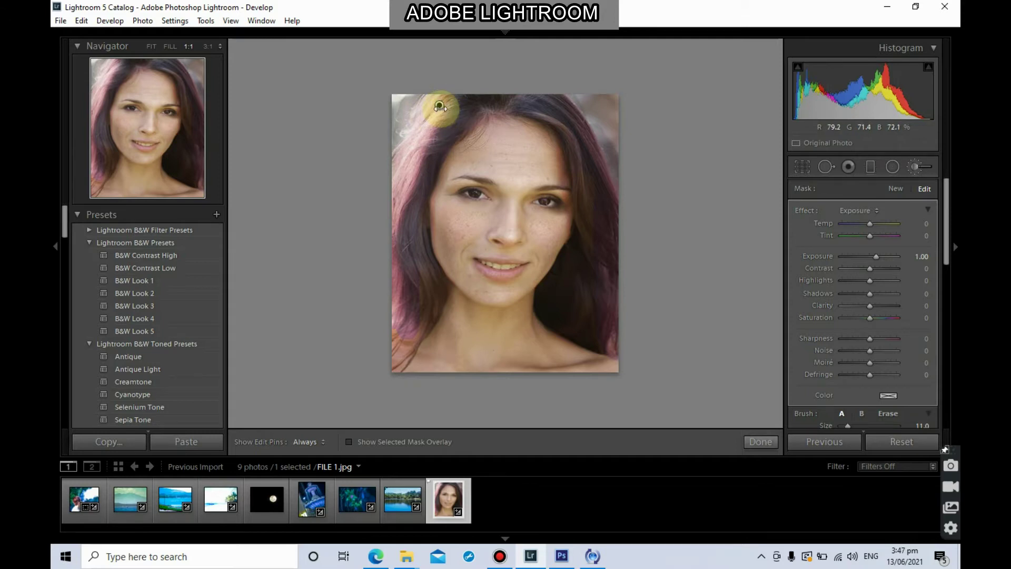
{"action": "mouse_move", "coordinate": [441, 106]}
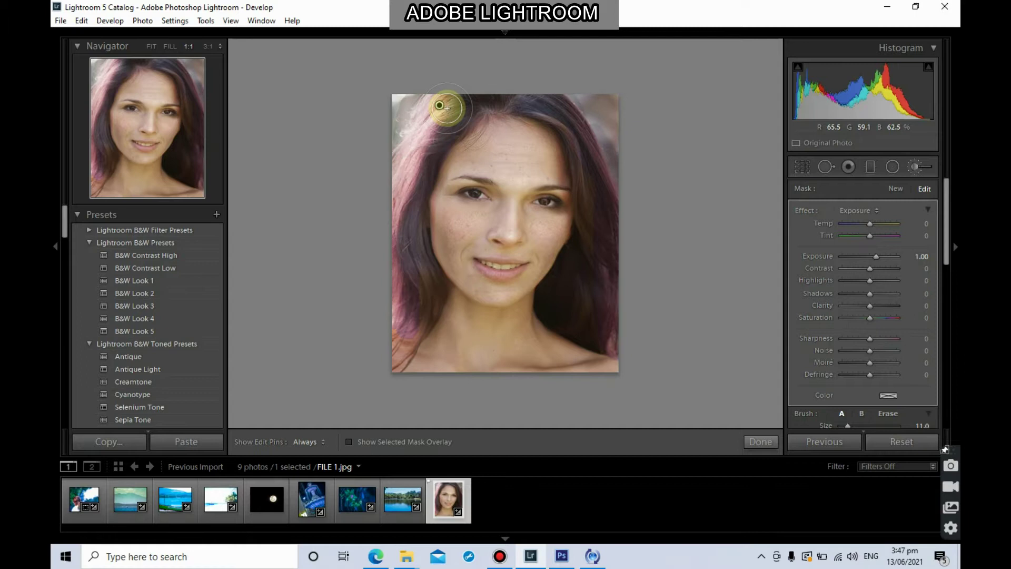
Step: Extend the mask over the hair at the photo's top and right side with the mask overlay shown, and hide the overlay
{"action": "left_click", "coordinate": [350, 440]}
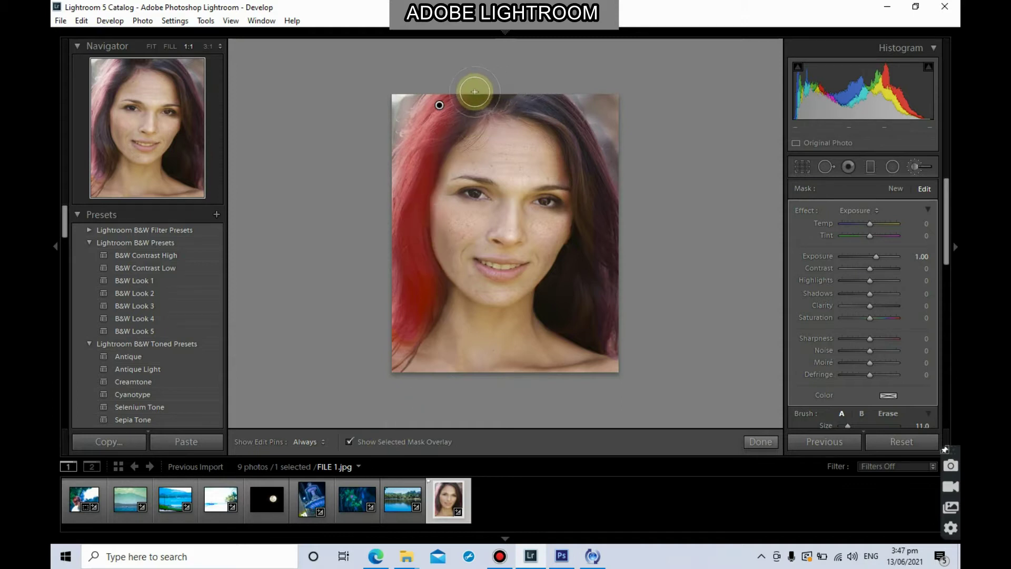
{"action": "key", "text": "h"}
{"action": "mouse_move", "coordinate": [476, 94]}
{"action": "left_mouse_down"}
{"action": "mouse_move", "coordinate": [562, 105]}
{"action": "mouse_move", "coordinate": [585, 135]}
{"action": "mouse_move", "coordinate": [617, 341]}
{"action": "mouse_move", "coordinate": [610, 332]}
{"action": "left_mouse_up"}
{"action": "key", "text": "h"}
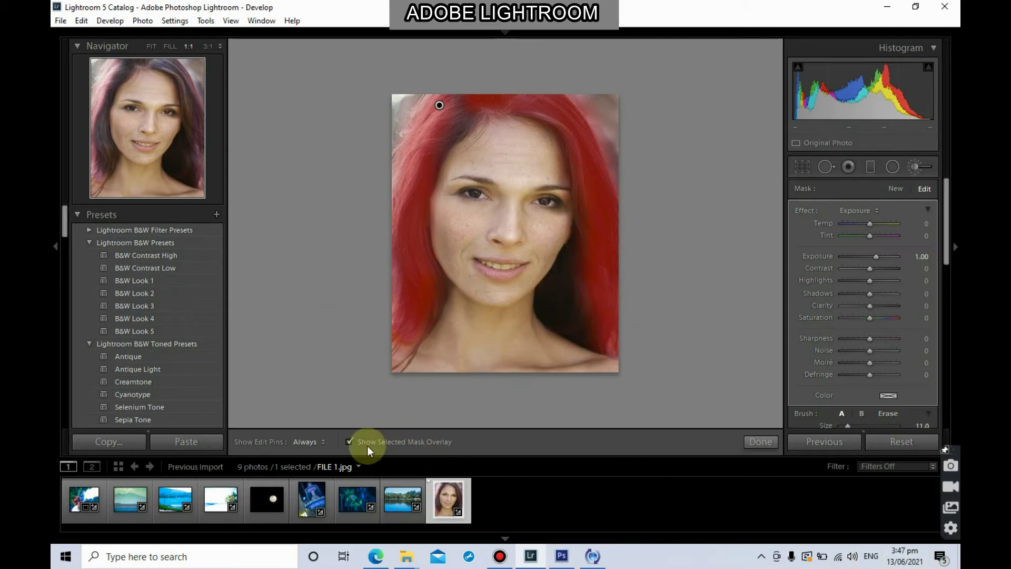
{"action": "left_click", "coordinate": [350, 440]}
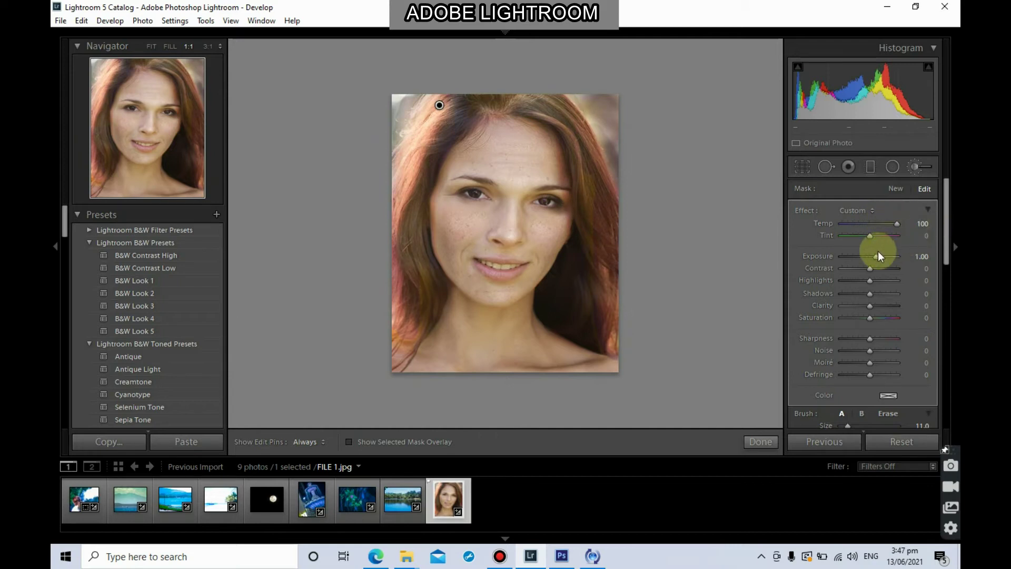
Step: Set the hair mask to Temp 100, Tint 77, Exposure 1.33, Contrast -86, Highlights -100, Shadows -17, Clarity 59 and Saturation 33, and finish the brush
{"action": "mouse_move", "coordinate": [907, 238]}
{"action": "left_mouse_down"}
{"action": "mouse_move", "coordinate": [855, 242]}
{"action": "mouse_move", "coordinate": [921, 236]}
{"action": "mouse_move", "coordinate": [822, 242]}
{"action": "mouse_move", "coordinate": [894, 240]}
{"action": "mouse_move", "coordinate": [865, 239]}
{"action": "mouse_move", "coordinate": [889, 232]}
{"action": "left_mouse_up"}
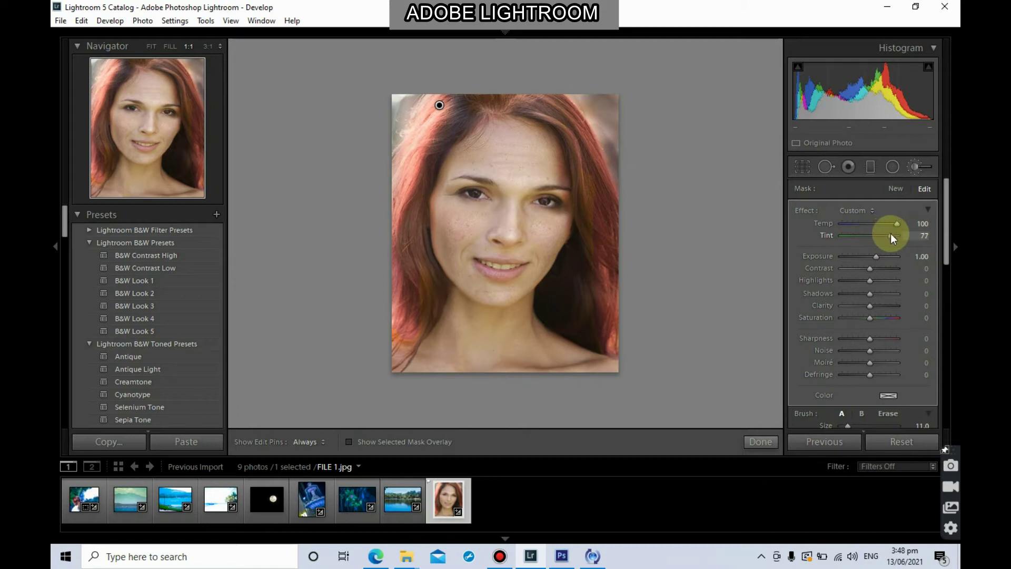
{"action": "left_click_drag", "start_coordinate": [894, 235], "coordinate": [878, 317]}
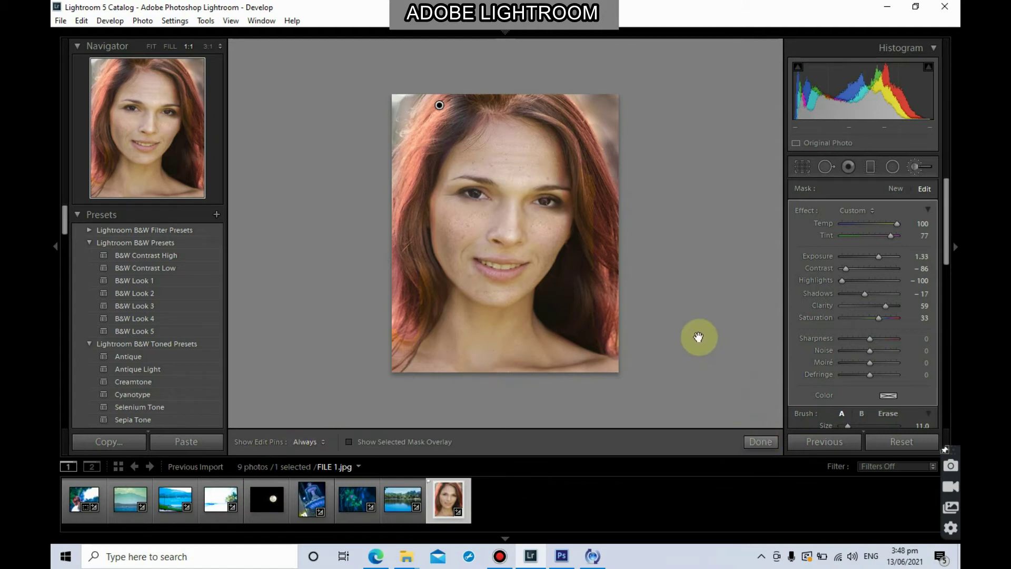
{"action": "left_click", "coordinate": [756, 443]}
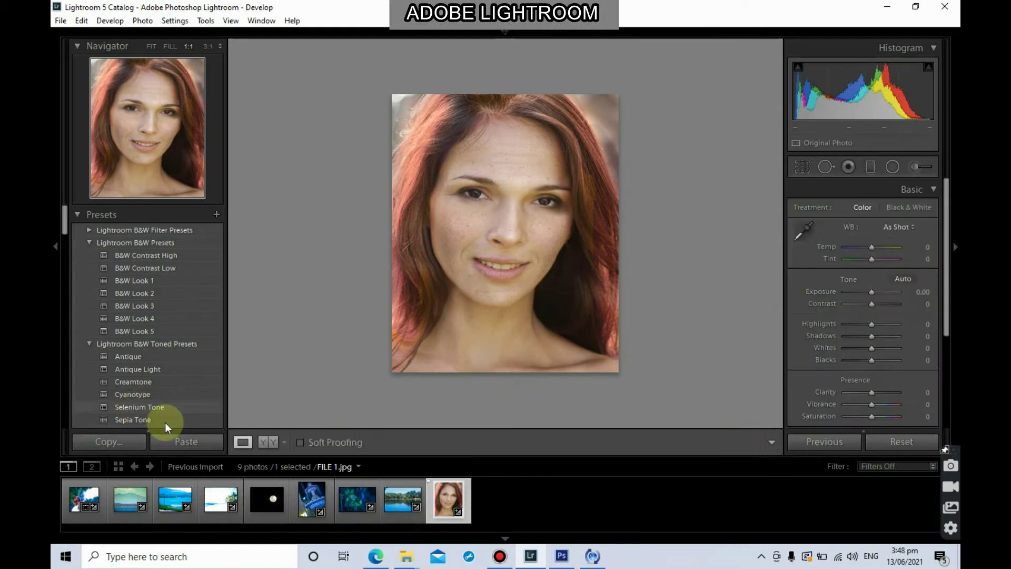
Step: Compare the original and retouched portrait in the different before and after layouts, and return to Loupe view
{"action": "left_click", "coordinate": [271, 441]}
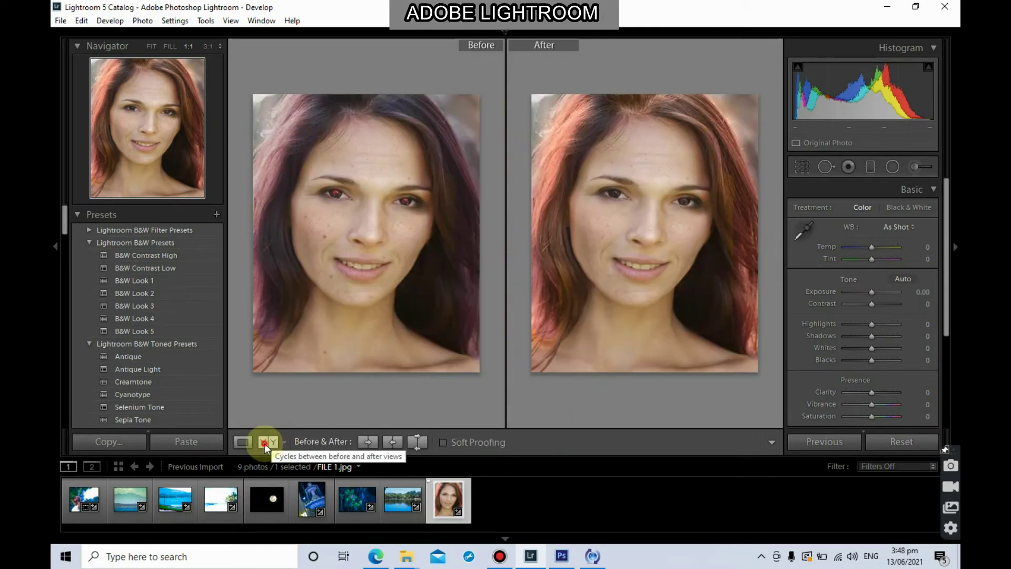
{"action": "left_click", "coordinate": [264, 443]}
{"action": "left_click", "coordinate": [264, 443]}
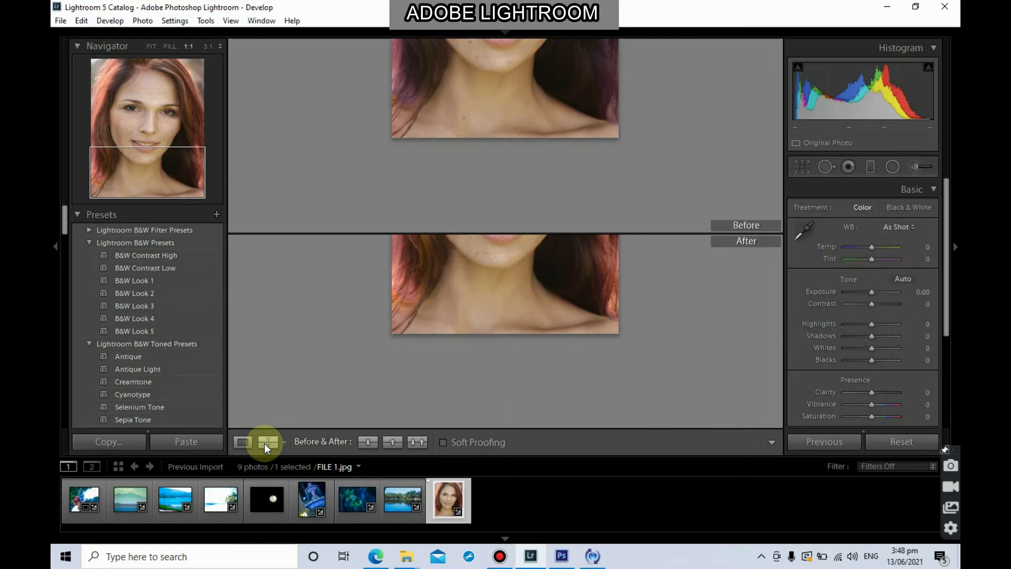
{"action": "left_click", "coordinate": [265, 444]}
{"action": "left_click", "coordinate": [264, 443]}
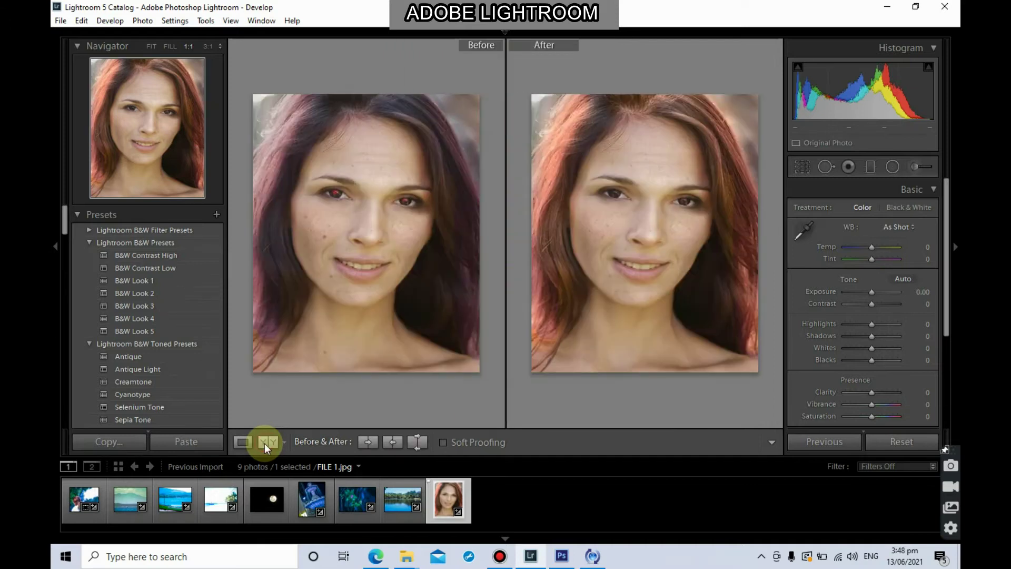
{"action": "left_click", "coordinate": [242, 443]}
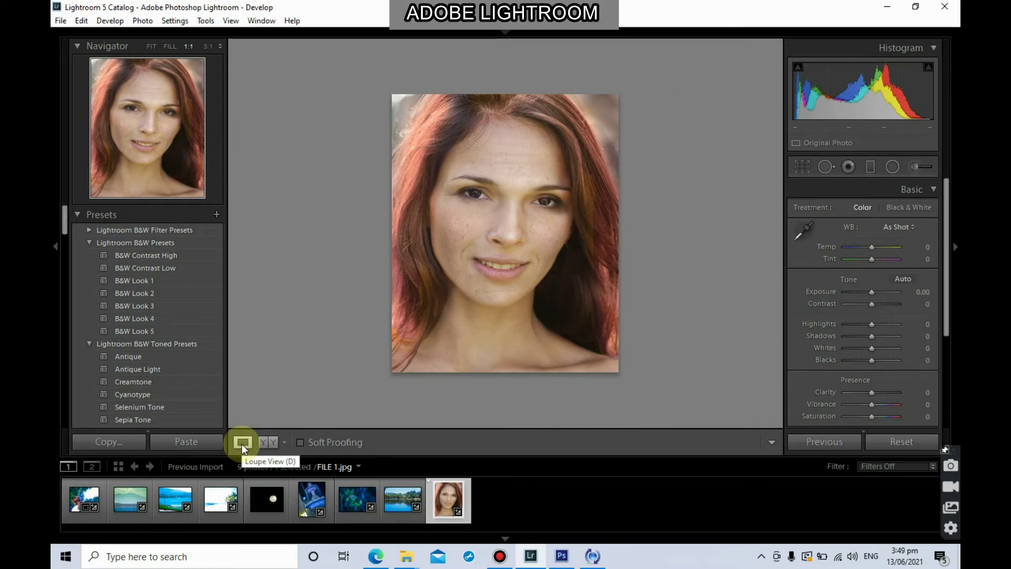
Step: Reselect the hair mask, check its coverage with the overlay, reduce its Exposure and finish the Adjustment Brush
{"action": "left_click", "coordinate": [913, 167]}
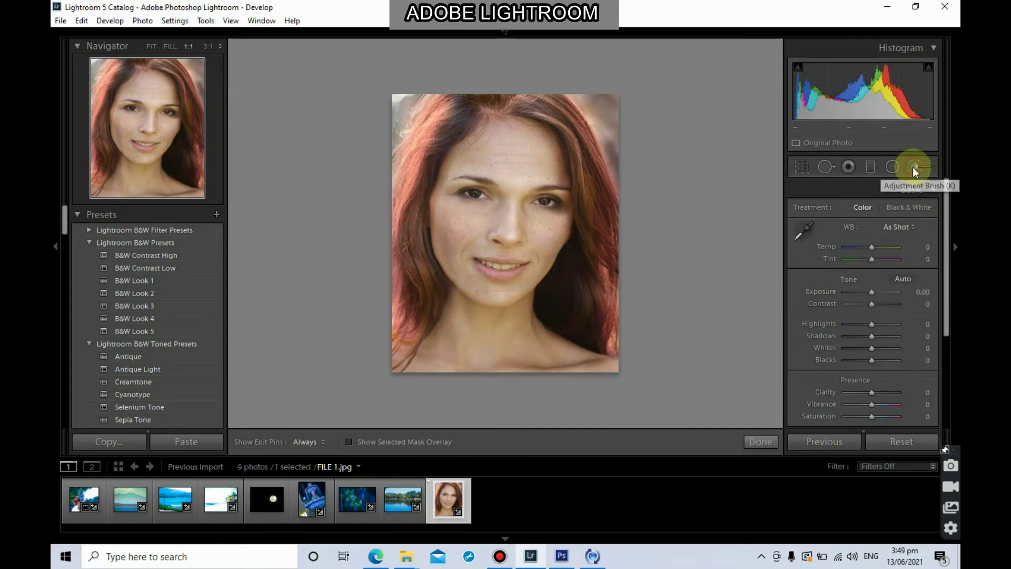
{"action": "left_click", "coordinate": [439, 105]}
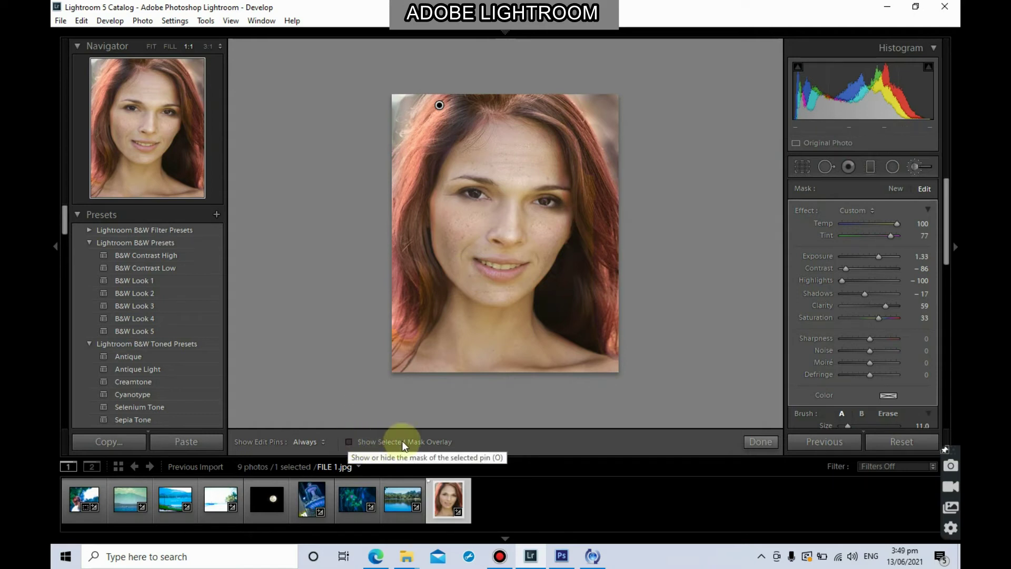
{"action": "left_click", "coordinate": [356, 439]}
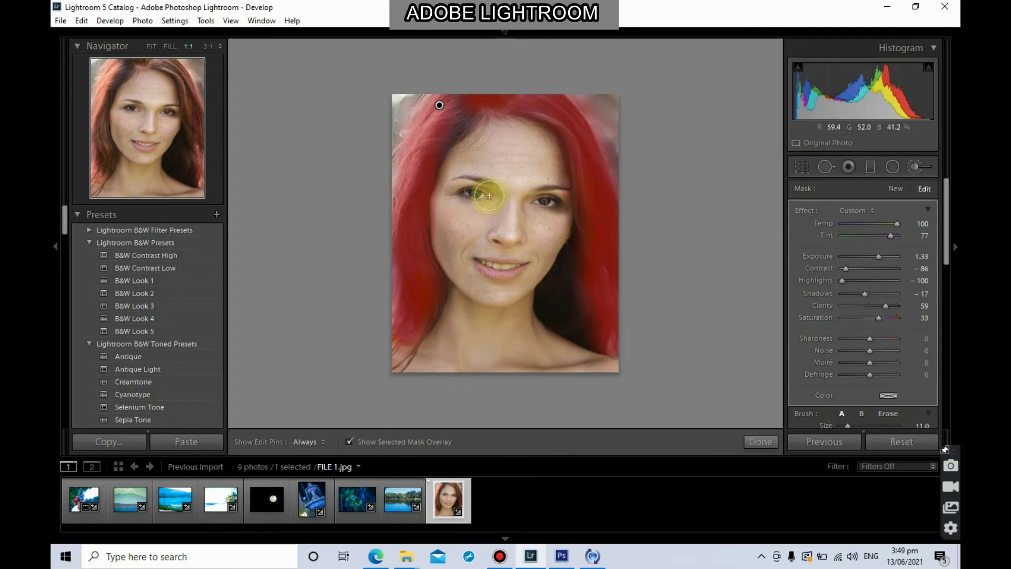
{"action": "left_click", "coordinate": [351, 442]}
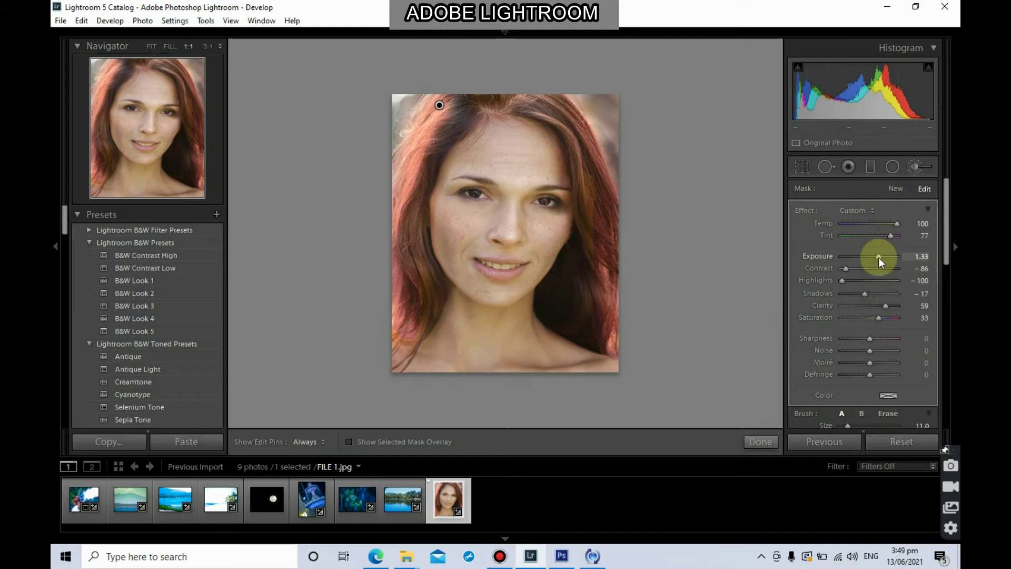
{"action": "mouse_move", "coordinate": [889, 256]}
{"action": "left_mouse_down"}
{"action": "mouse_move", "coordinate": [865, 260]}
{"action": "mouse_move", "coordinate": [874, 257]}
{"action": "left_mouse_up"}
{"action": "left_click", "coordinate": [761, 441]}
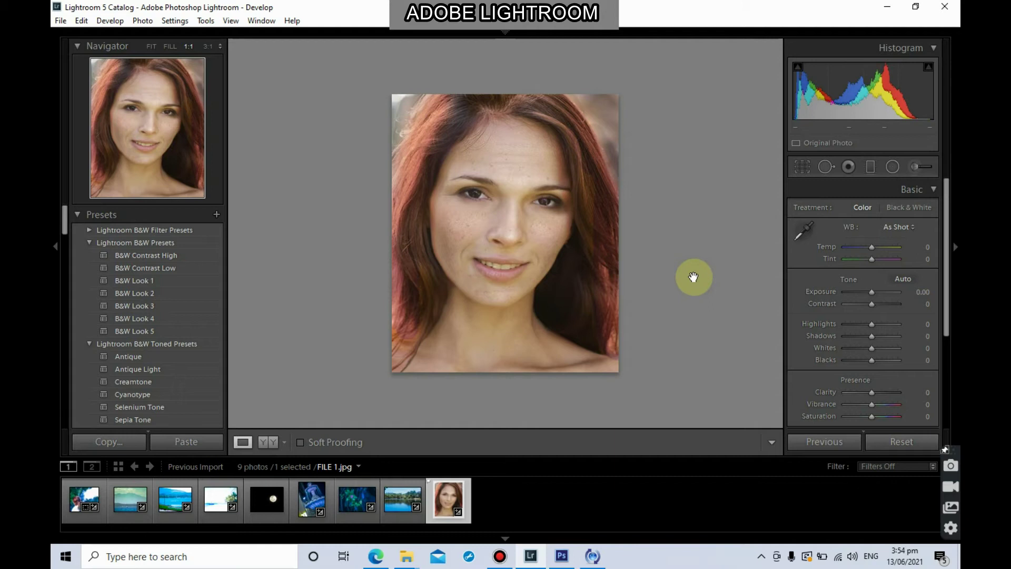
Step: Paint a new Adjustment Brush mask over the face, neck and shoulders at brush size 11 and check its coverage with the mask overlay
{"action": "left_click", "coordinate": [916, 168]}
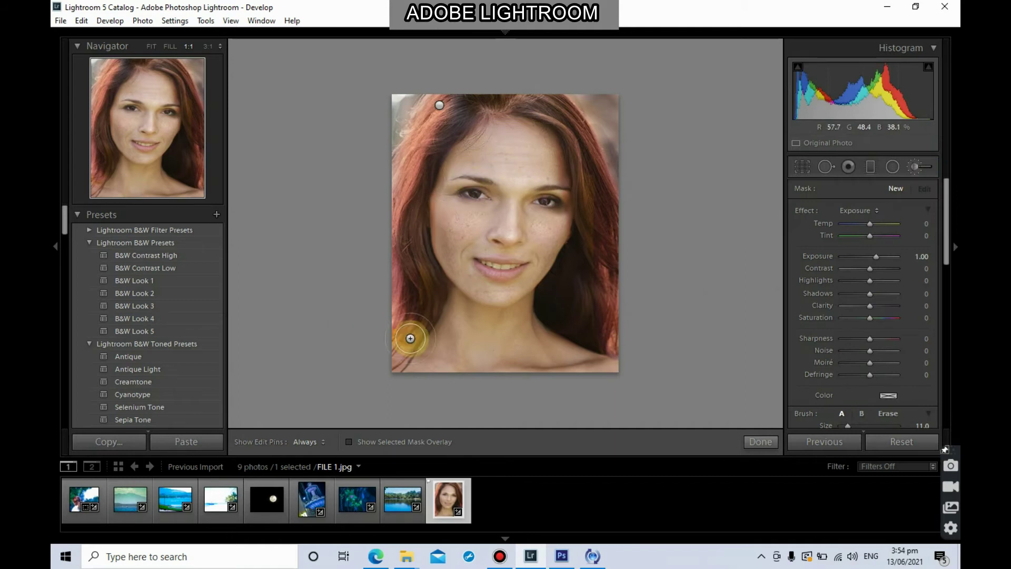
{"action": "left_click", "coordinate": [507, 141]}
{"action": "key", "text": "h"}
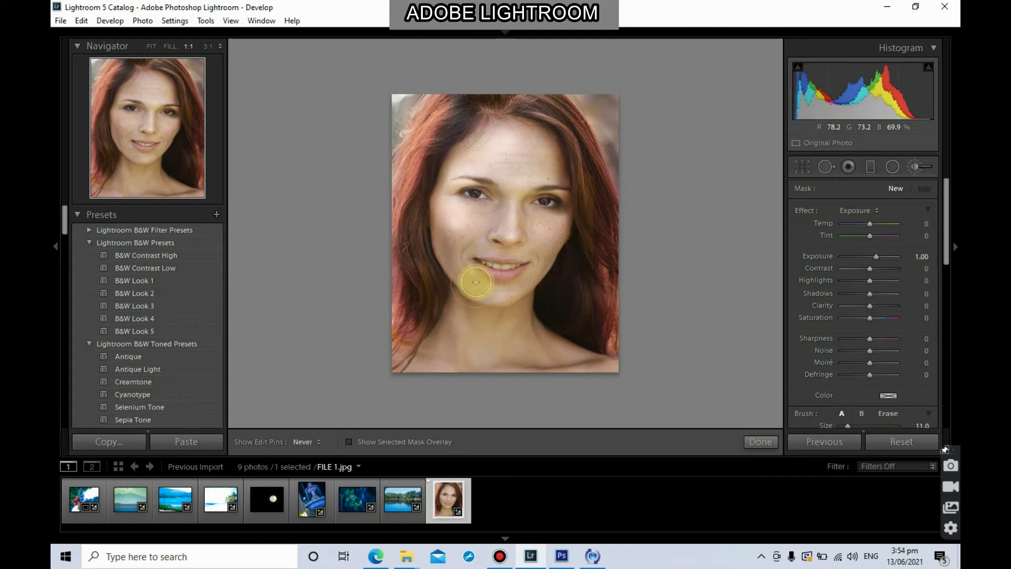
{"action": "mouse_move", "coordinate": [505, 287]}
{"action": "left_mouse_down"}
{"action": "mouse_move", "coordinate": [550, 235]}
{"action": "mouse_move", "coordinate": [534, 148]}
{"action": "mouse_move", "coordinate": [523, 146]}
{"action": "mouse_move", "coordinate": [500, 183]}
{"action": "mouse_move", "coordinate": [492, 251]}
{"action": "mouse_move", "coordinate": [502, 188]}
{"action": "mouse_move", "coordinate": [484, 223]}
{"action": "mouse_move", "coordinate": [499, 252]}
{"action": "mouse_move", "coordinate": [528, 205]}
{"action": "mouse_move", "coordinate": [525, 267]}
{"action": "mouse_move", "coordinate": [491, 263]}
{"action": "mouse_move", "coordinate": [487, 309]}
{"action": "mouse_move", "coordinate": [479, 317]}
{"action": "mouse_move", "coordinate": [468, 302]}
{"action": "mouse_move", "coordinate": [456, 343]}
{"action": "mouse_move", "coordinate": [433, 380]}
{"action": "mouse_move", "coordinate": [442, 348]}
{"action": "mouse_move", "coordinate": [433, 356]}
{"action": "mouse_move", "coordinate": [426, 379]}
{"action": "mouse_move", "coordinate": [476, 304]}
{"action": "mouse_move", "coordinate": [514, 299]}
{"action": "mouse_move", "coordinate": [516, 357]}
{"action": "mouse_move", "coordinate": [534, 364]}
{"action": "mouse_move", "coordinate": [522, 341]}
{"action": "mouse_move", "coordinate": [605, 376]}
{"action": "mouse_move", "coordinate": [491, 369]}
{"action": "left_mouse_up"}
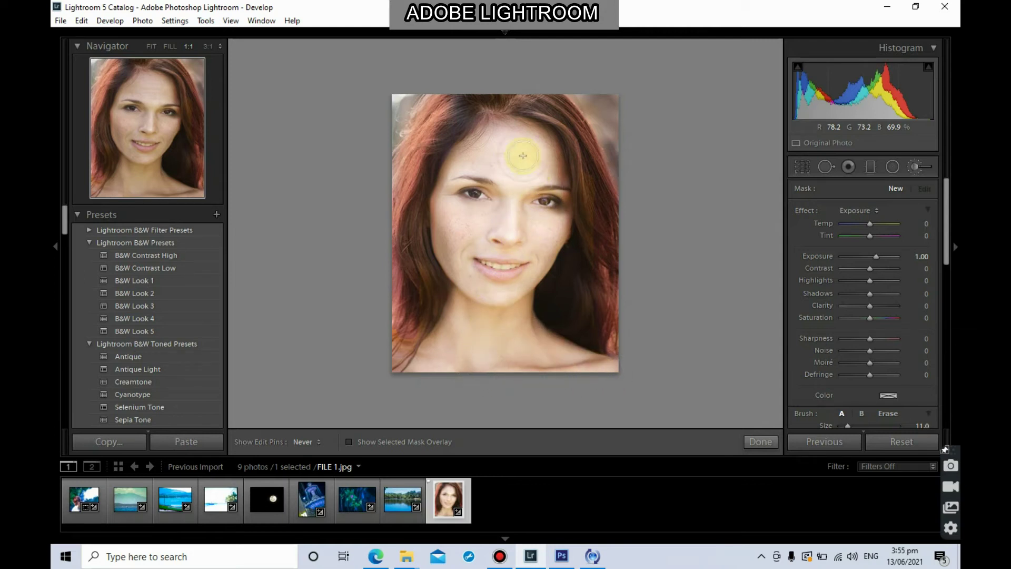
{"action": "mouse_move", "coordinate": [465, 178]}
{"action": "left_mouse_down"}
{"action": "mouse_move", "coordinate": [449, 267]}
{"action": "mouse_move", "coordinate": [474, 283]}
{"action": "mouse_move", "coordinate": [467, 301]}
{"action": "left_mouse_up"}
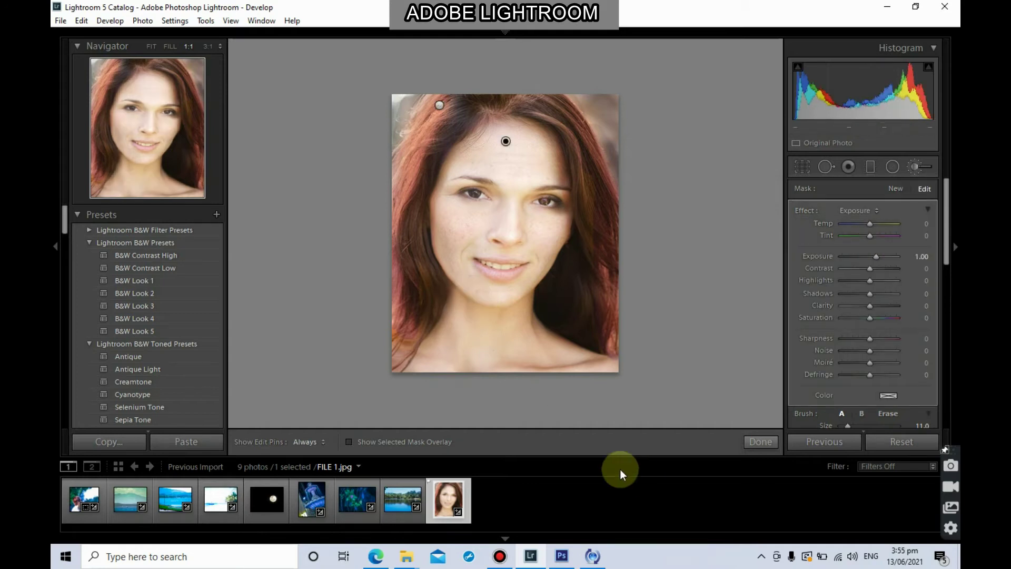
{"action": "left_click", "coordinate": [351, 443]}
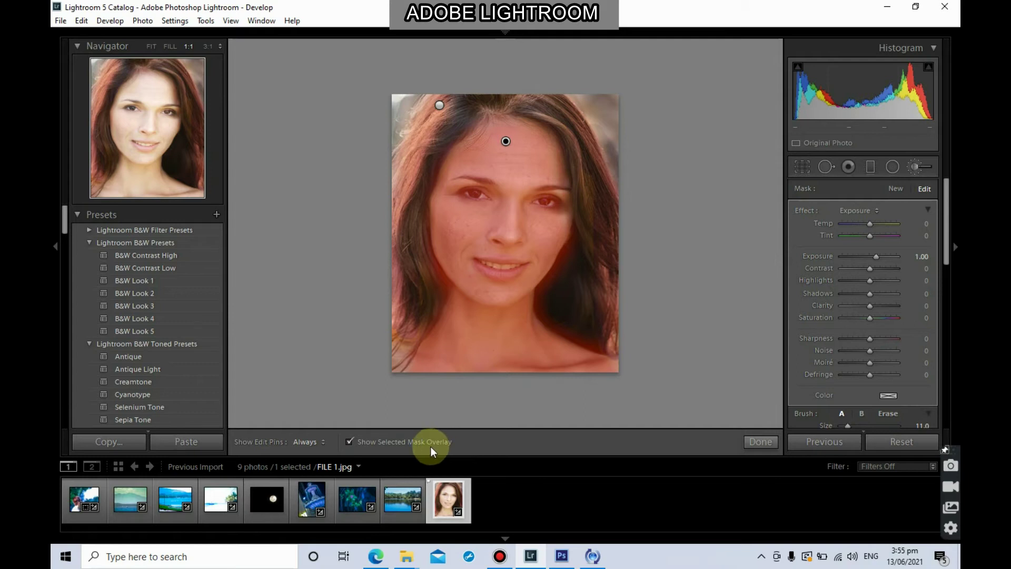
{"action": "left_click", "coordinate": [349, 442]}
{"action": "left_click", "coordinate": [349, 441]}
{"action": "left_click", "coordinate": [349, 441]}
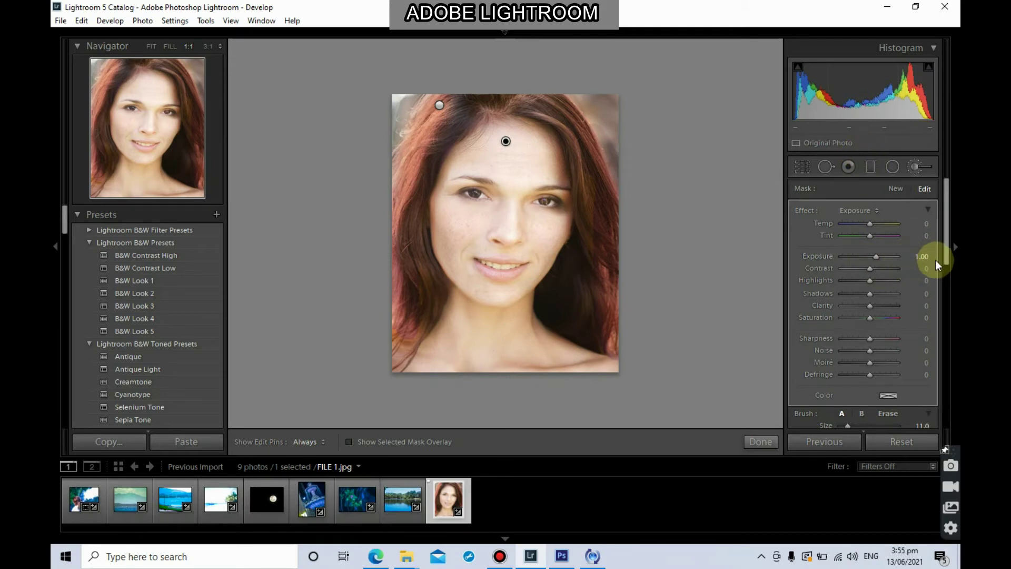
Step: Reset the skin mask's Exposure to 0.00, set its Clarity to -100 and finish the Adjustment Brush
{"action": "double_click", "coordinate": [877, 258]}
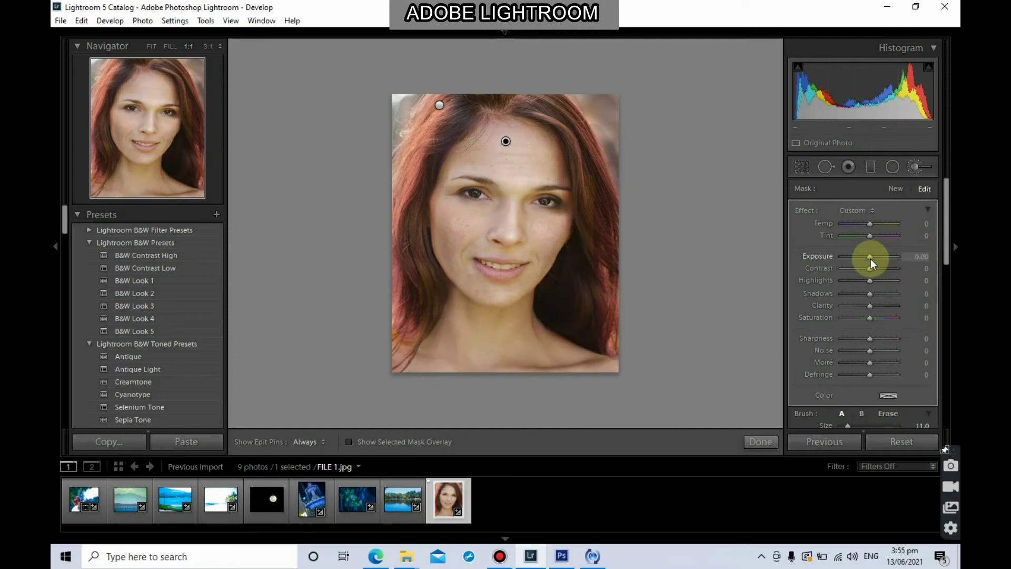
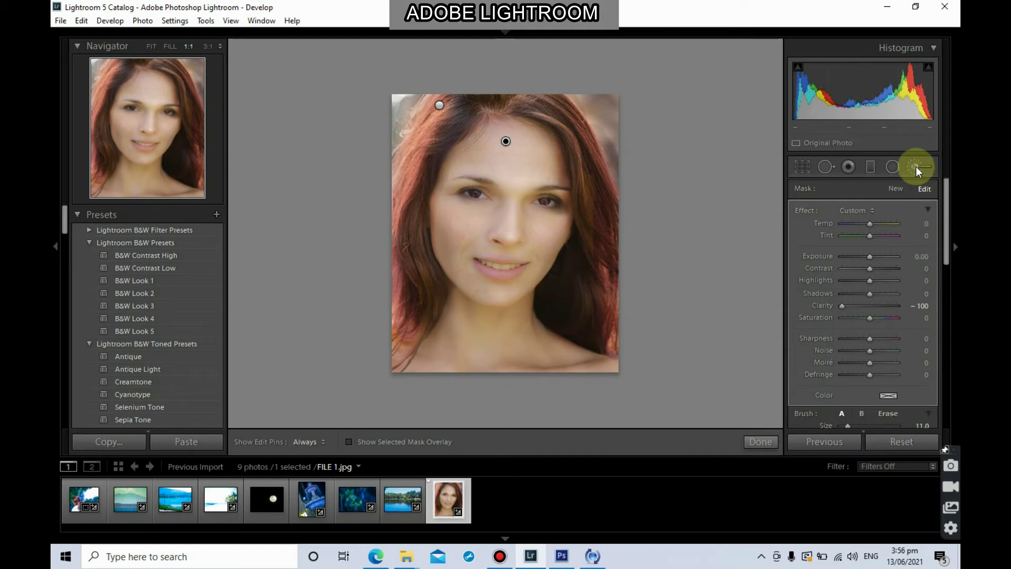
{"action": "left_click", "coordinate": [918, 166]}
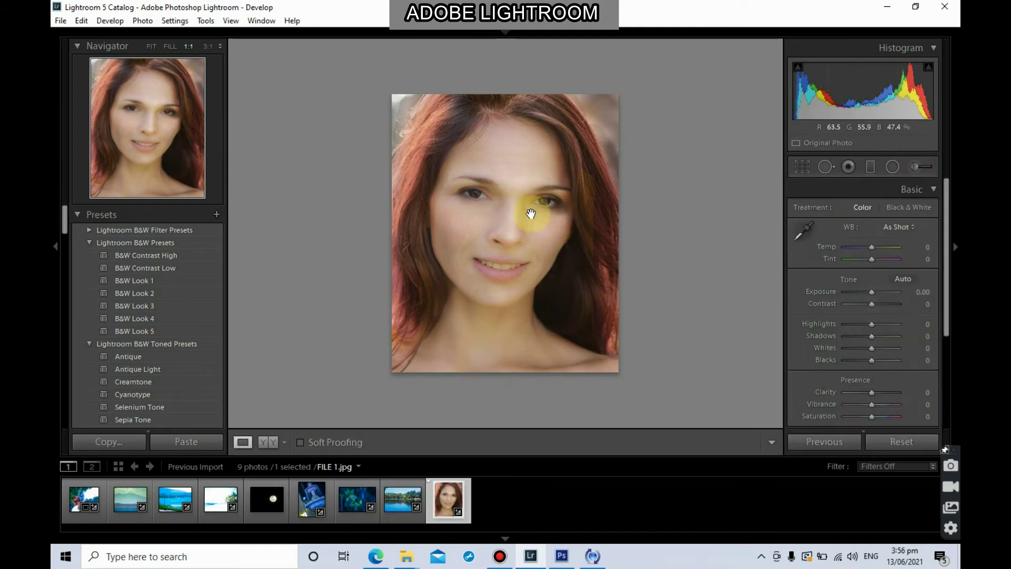
{"action": "left_click", "coordinate": [917, 167]}
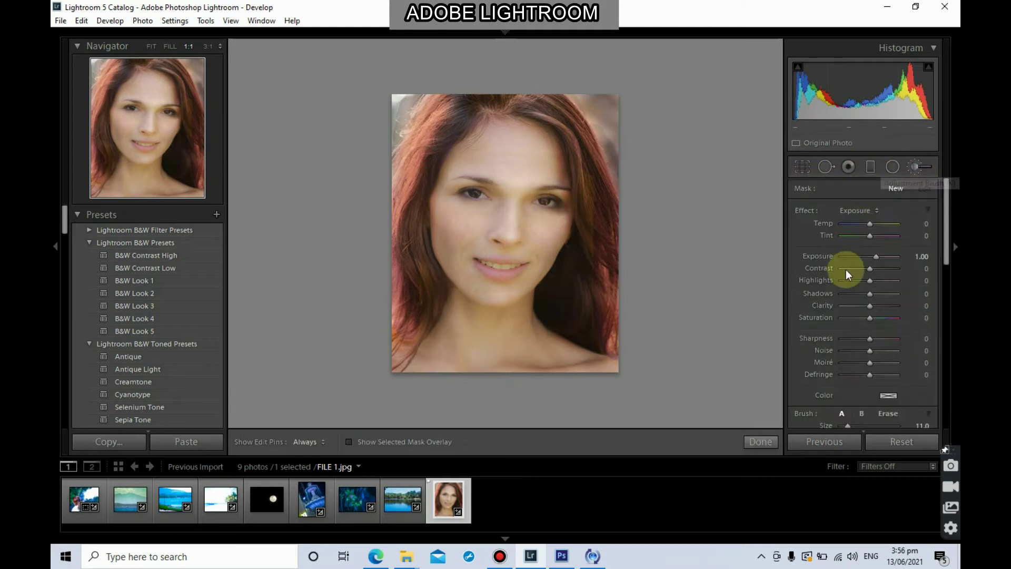
{"action": "left_click", "coordinate": [756, 441]}
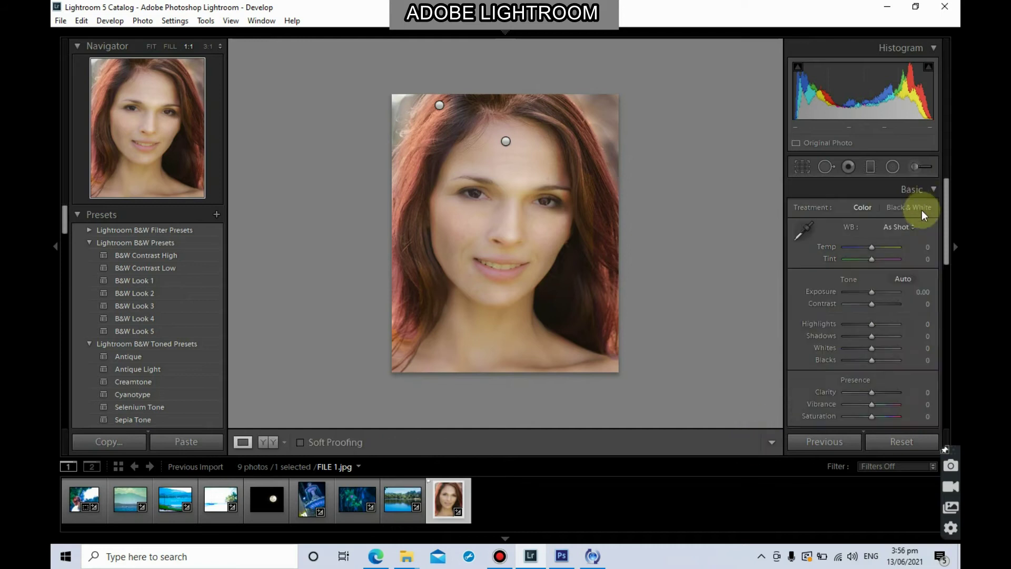
Step: Paint another Adjustment Brush mask over the face, neck and shoulders at brush size 11 and check its coverage with the mask overlay
{"action": "left_click", "coordinate": [915, 166]}
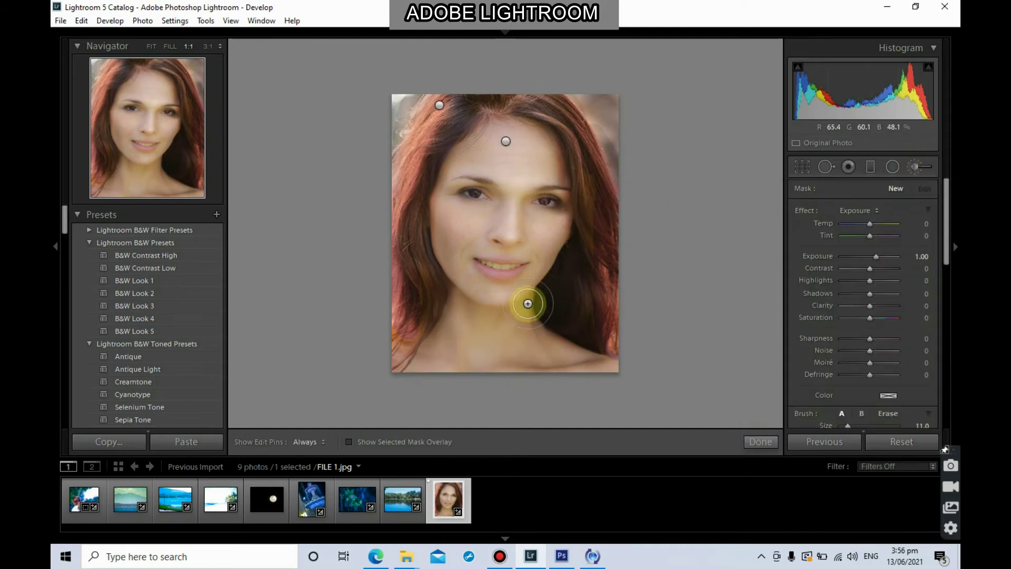
{"action": "left_click", "coordinate": [543, 226]}
{"action": "key", "text": "h"}
{"action": "mouse_move", "coordinate": [518, 259]}
{"action": "left_mouse_down"}
{"action": "mouse_move", "coordinate": [499, 277]}
{"action": "mouse_move", "coordinate": [514, 279]}
{"action": "mouse_move", "coordinate": [505, 294]}
{"action": "mouse_move", "coordinate": [489, 287]}
{"action": "mouse_move", "coordinate": [451, 228]}
{"action": "mouse_move", "coordinate": [452, 196]}
{"action": "mouse_move", "coordinate": [510, 149]}
{"action": "mouse_move", "coordinate": [502, 140]}
{"action": "mouse_move", "coordinate": [474, 152]}
{"action": "mouse_move", "coordinate": [531, 156]}
{"action": "mouse_move", "coordinate": [541, 187]}
{"action": "mouse_move", "coordinate": [498, 188]}
{"action": "mouse_move", "coordinate": [484, 221]}
{"action": "mouse_move", "coordinate": [528, 218]}
{"action": "mouse_move", "coordinate": [514, 258]}
{"action": "mouse_move", "coordinate": [498, 254]}
{"action": "mouse_move", "coordinate": [486, 193]}
{"action": "mouse_move", "coordinate": [495, 235]}
{"action": "mouse_move", "coordinate": [524, 251]}
{"action": "mouse_move", "coordinate": [488, 298]}
{"action": "mouse_move", "coordinate": [475, 289]}
{"action": "mouse_move", "coordinate": [428, 388]}
{"action": "mouse_move", "coordinate": [437, 360]}
{"action": "mouse_move", "coordinate": [432, 368]}
{"action": "mouse_move", "coordinate": [486, 308]}
{"action": "mouse_move", "coordinate": [520, 296]}
{"action": "mouse_move", "coordinate": [518, 343]}
{"action": "mouse_move", "coordinate": [541, 363]}
{"action": "mouse_move", "coordinate": [517, 345]}
{"action": "mouse_move", "coordinate": [531, 339]}
{"action": "mouse_move", "coordinate": [548, 358]}
{"action": "mouse_move", "coordinate": [616, 375]}
{"action": "mouse_move", "coordinate": [547, 379]}
{"action": "mouse_move", "coordinate": [436, 350]}
{"action": "mouse_move", "coordinate": [512, 315]}
{"action": "mouse_move", "coordinate": [489, 362]}
{"action": "mouse_move", "coordinate": [504, 377]}
{"action": "left_mouse_up"}
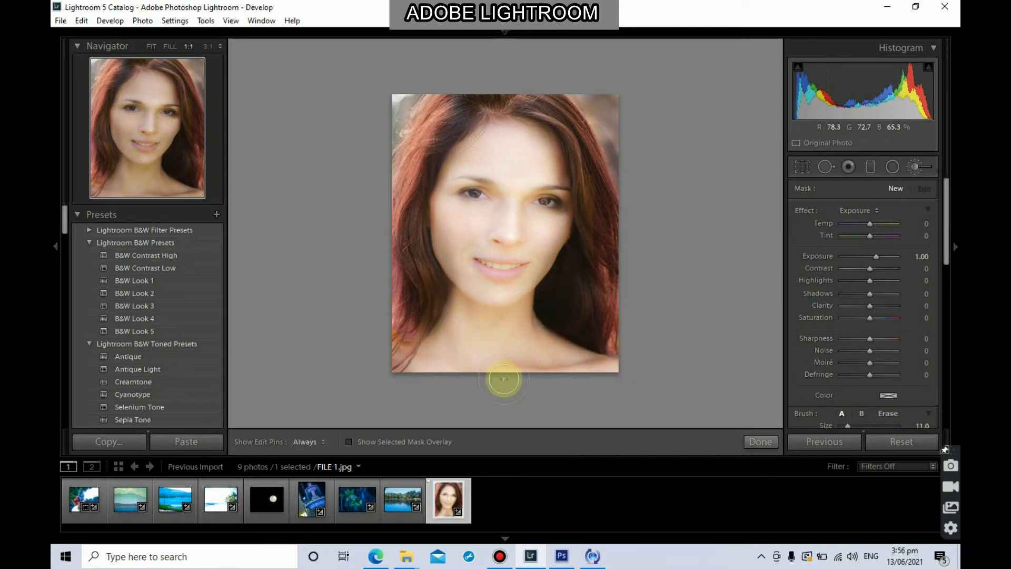
{"action": "left_click", "coordinate": [381, 439]}
{"action": "left_click", "coordinate": [379, 440]}
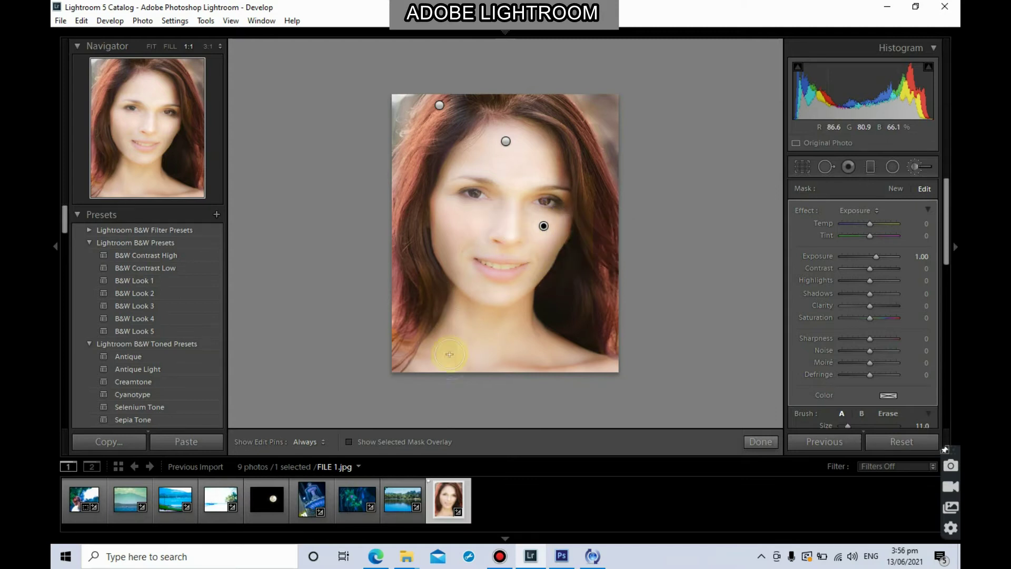
{"action": "left_click", "coordinate": [405, 444]}
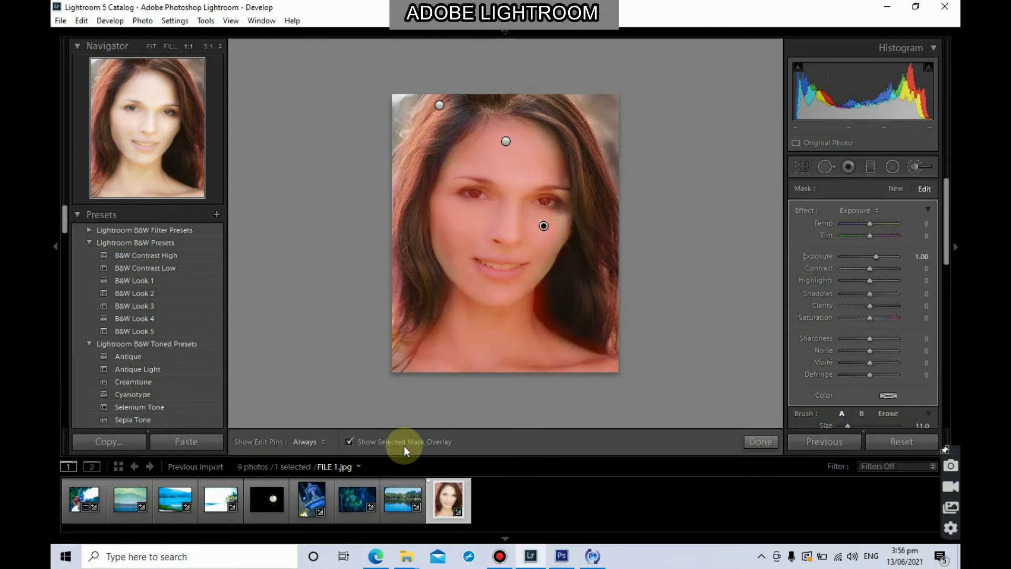
{"action": "left_click", "coordinate": [404, 445]}
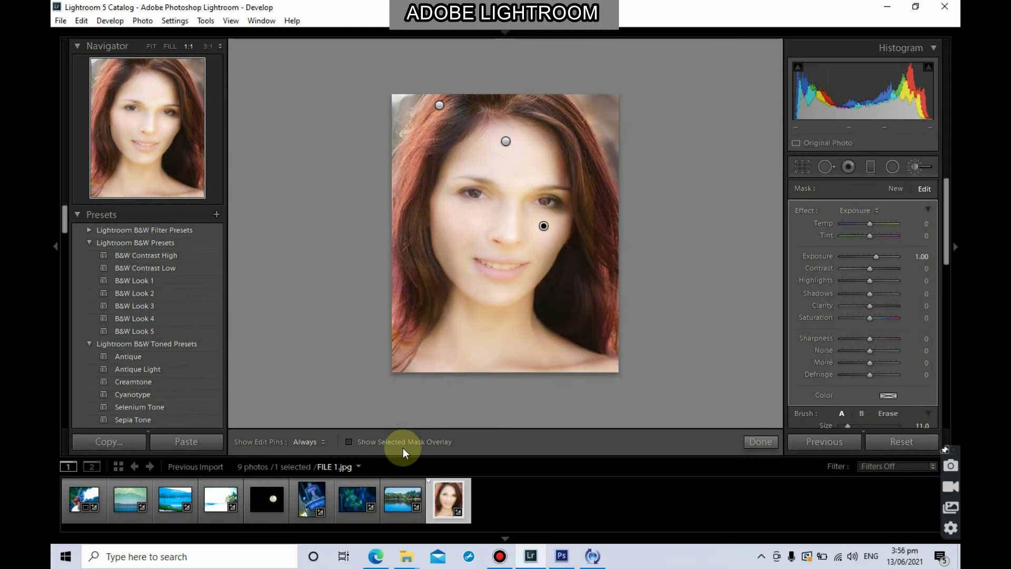
Step: Reset the new skin mask's Exposure to 0.00, set Clarity -100, Contrast 31, Highlights -3 and Shadows -59, and finish the brush
{"action": "double_click", "coordinate": [876, 258]}
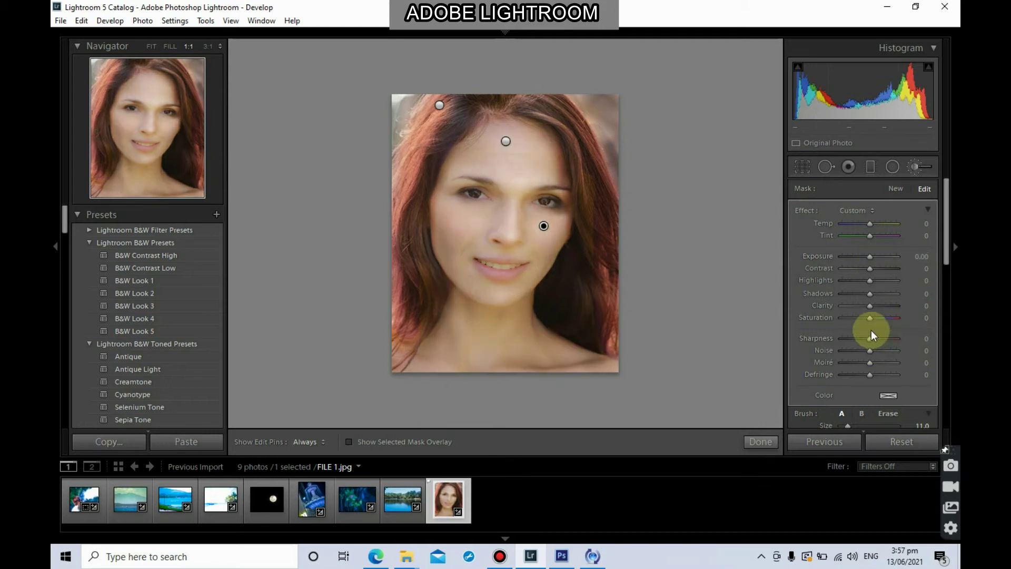
{"action": "left_click_drag", "start_coordinate": [870, 306], "coordinate": [822, 310]}
{"action": "mouse_move", "coordinate": [871, 269]}
{"action": "left_mouse_down"}
{"action": "mouse_move", "coordinate": [888, 271]}
{"action": "mouse_move", "coordinate": [846, 277]}
{"action": "mouse_move", "coordinate": [889, 273]}
{"action": "mouse_move", "coordinate": [849, 283]}
{"action": "mouse_move", "coordinate": [867, 283]}
{"action": "left_mouse_up"}
{"action": "mouse_move", "coordinate": [869, 294]}
{"action": "left_mouse_down"}
{"action": "mouse_move", "coordinate": [886, 292]}
{"action": "mouse_move", "coordinate": [855, 296]}
{"action": "left_mouse_up"}
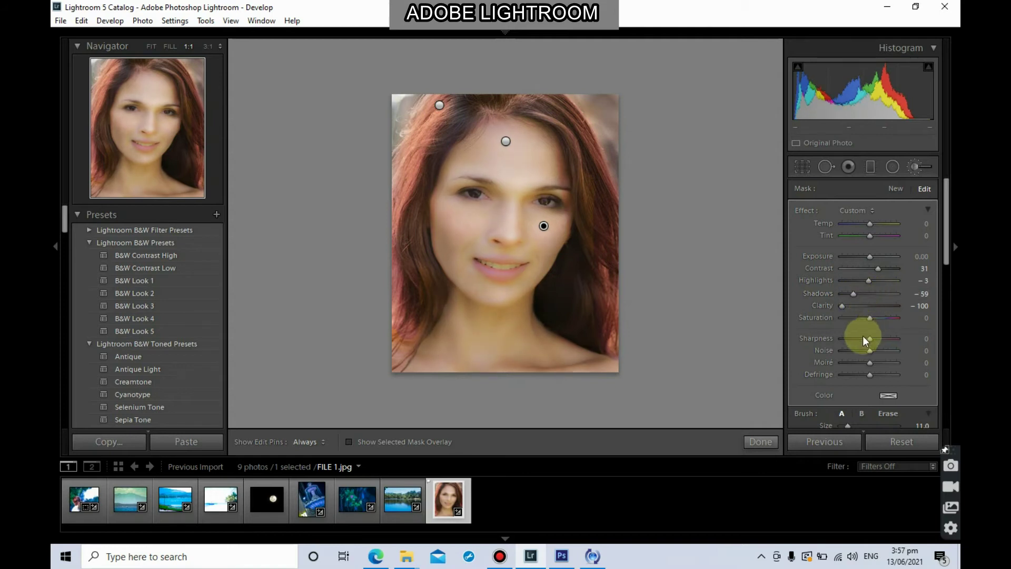
{"action": "left_click", "coordinate": [757, 440]}
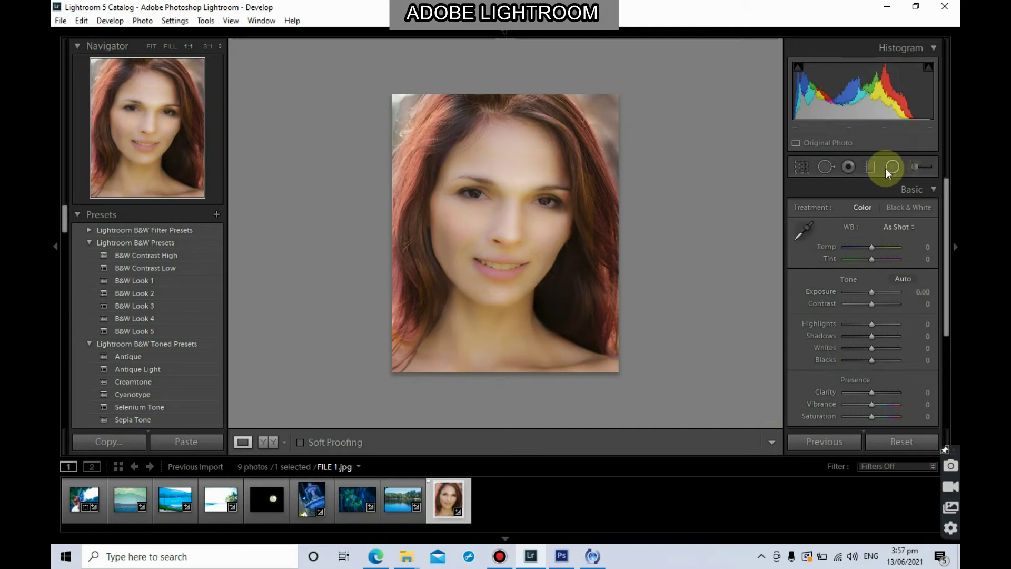
Step: Paint a new Adjustment Brush mask over the eyebrows, eyes, nose and lips at brush size 4
{"action": "left_click", "coordinate": [918, 168]}
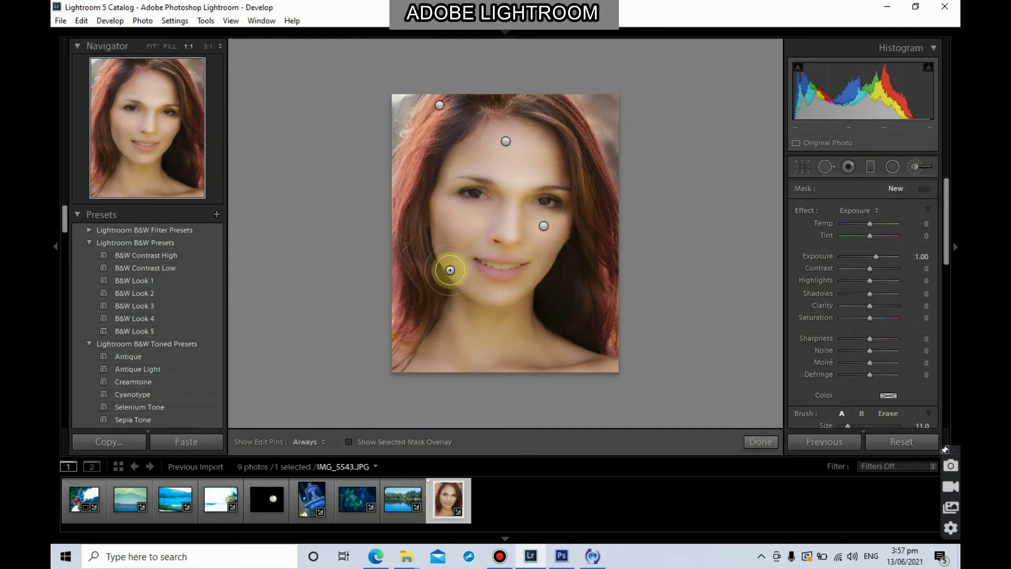
{"action": "scroll", "coordinate": [467, 215], "scroll_direction": "down", "scroll_amount": 3}
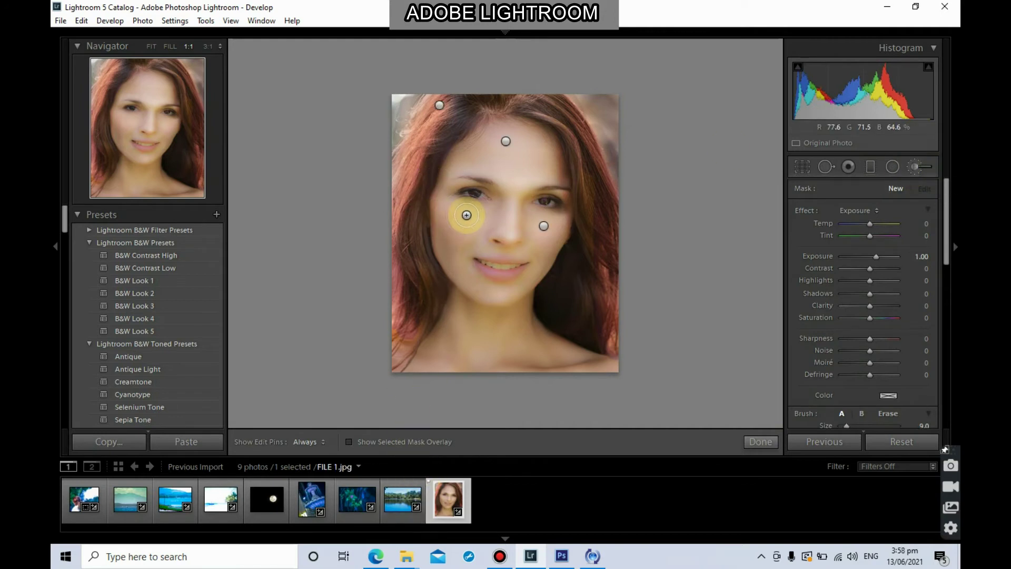
{"action": "scroll", "coordinate": [467, 215], "scroll_direction": "up", "scroll_amount": 2}
{"action": "scroll", "coordinate": [466, 215], "scroll_direction": "up", "scroll_amount": 4}
{"action": "scroll", "coordinate": [467, 214], "scroll_direction": "down", "scroll_amount": 1}
{"action": "scroll", "coordinate": [467, 216], "scroll_direction": "down", "scroll_amount": 5}
{"action": "left_click", "coordinate": [487, 180]}
{"action": "left_click_drag", "start_coordinate": [487, 180], "coordinate": [449, 177]}
{"action": "mouse_move", "coordinate": [536, 188]}
{"action": "left_mouse_down"}
{"action": "mouse_move", "coordinate": [542, 211]}
{"action": "mouse_move", "coordinate": [571, 188]}
{"action": "left_mouse_up"}
{"action": "mouse_move", "coordinate": [464, 193]}
{"action": "left_mouse_down"}
{"action": "mouse_move", "coordinate": [532, 211]}
{"action": "mouse_move", "coordinate": [540, 201]}
{"action": "mouse_move", "coordinate": [559, 206]}
{"action": "mouse_move", "coordinate": [516, 211]}
{"action": "mouse_move", "coordinate": [523, 203]}
{"action": "mouse_move", "coordinate": [524, 240]}
{"action": "mouse_move", "coordinate": [498, 239]}
{"action": "mouse_move", "coordinate": [519, 244]}
{"action": "mouse_move", "coordinate": [476, 262]}
{"action": "left_mouse_up"}
{"action": "key", "text": "h"}
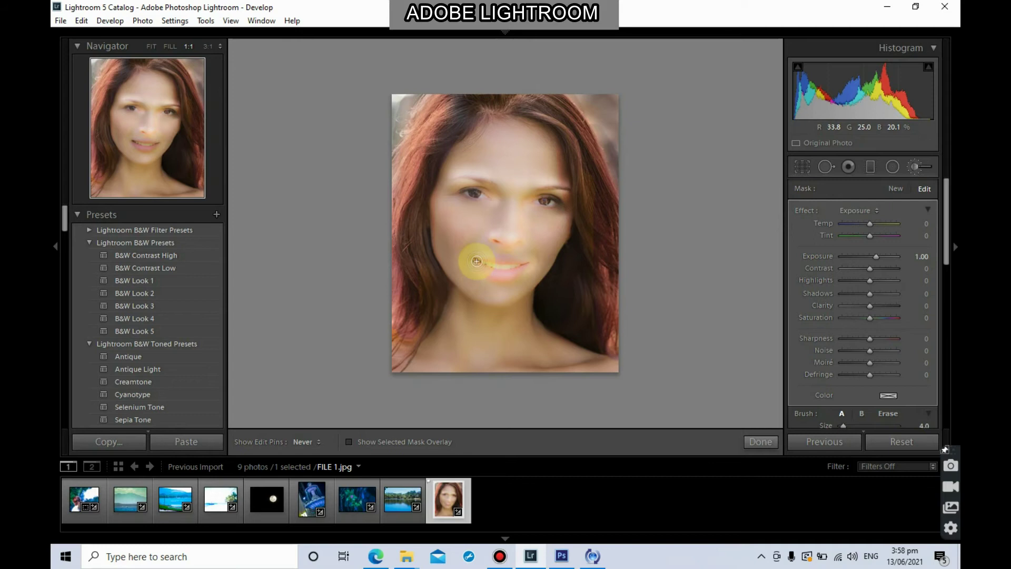
{"action": "key", "text": "h"}
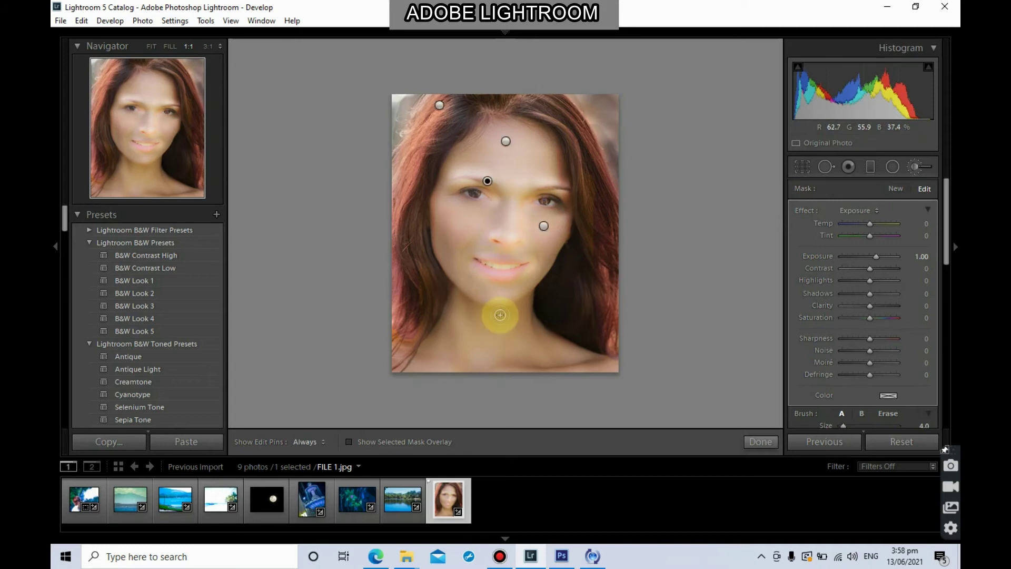
Step: Extend the facial-feature mask along the jawline, neck and shoulder lines at brush size 3 and check its coverage with the mask overlay
{"action": "scroll", "coordinate": [501, 315], "scroll_direction": "down", "scroll_amount": 8}
{"action": "scroll", "coordinate": [501, 315], "scroll_direction": "up", "scroll_amount": 6}
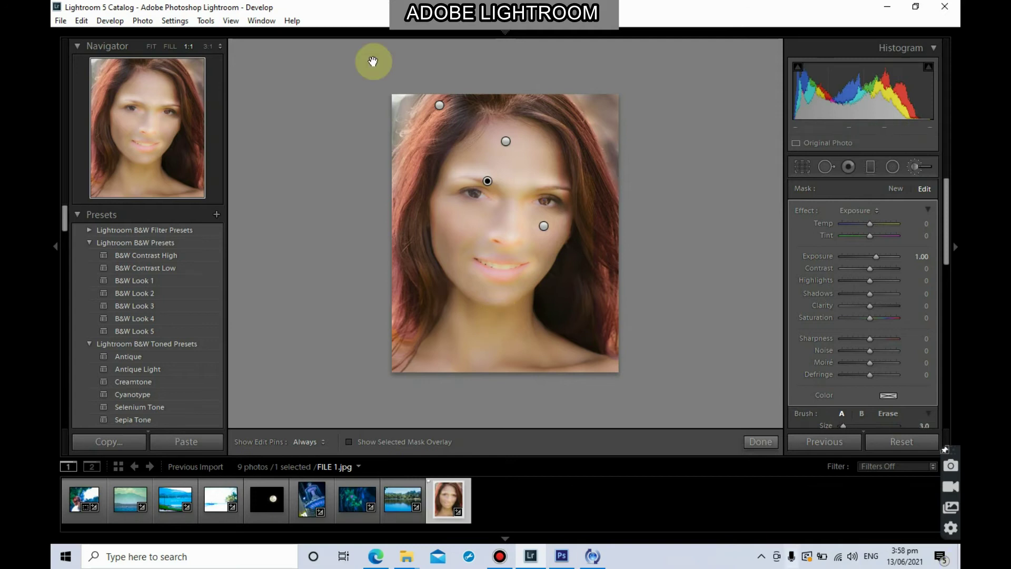
{"action": "key", "text": "h"}
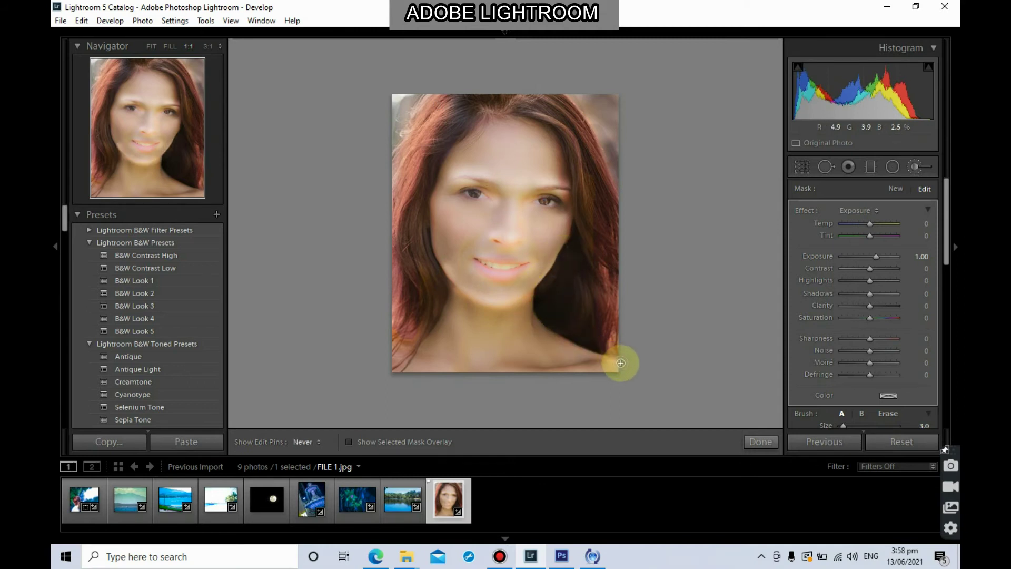
{"action": "key", "text": "h"}
{"action": "key", "text": "h"}
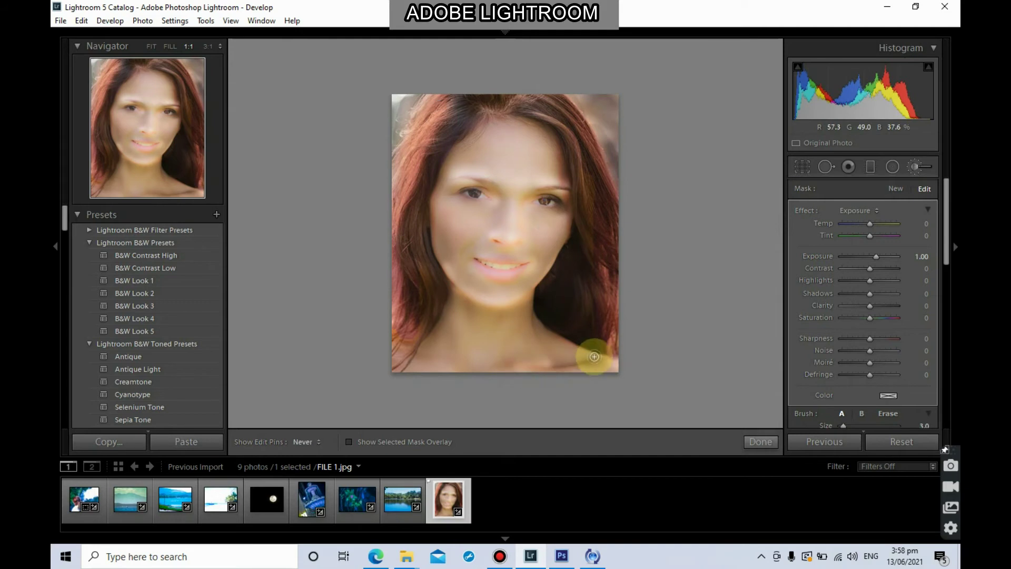
{"action": "key", "text": "h"}
{"action": "key", "text": "h"}
{"action": "key", "text": "h"}
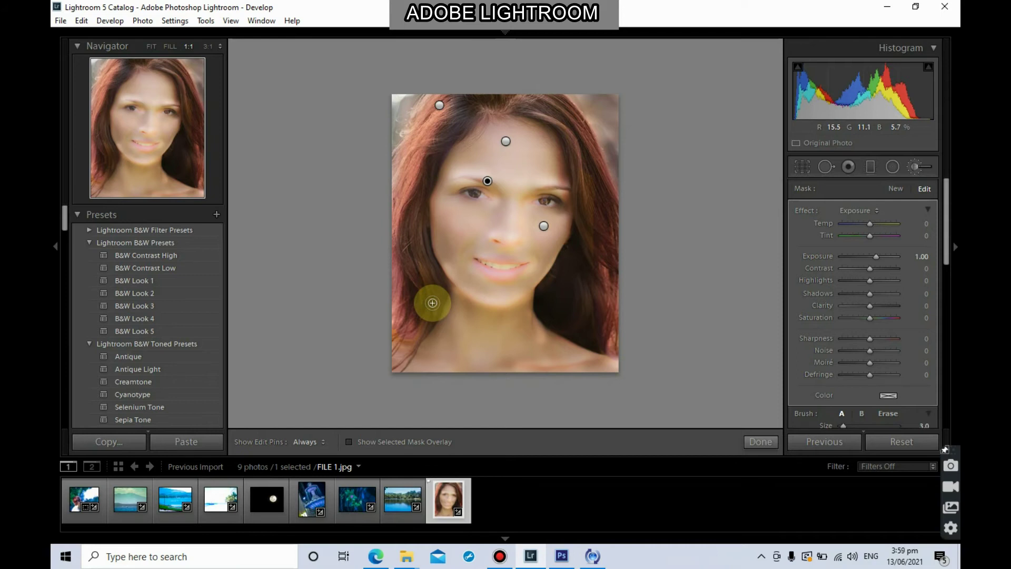
{"action": "left_click", "coordinate": [389, 442]}
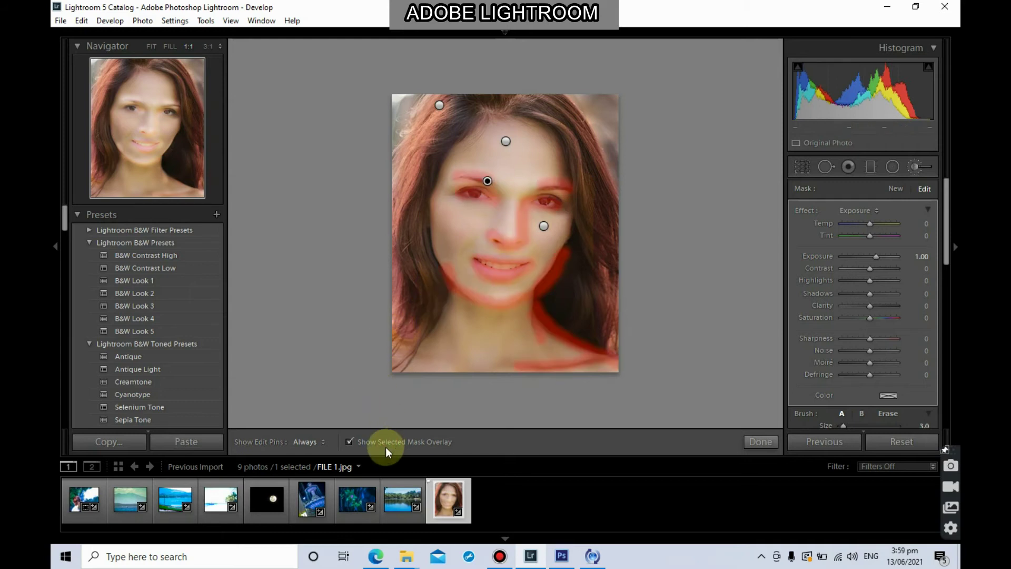
{"action": "left_click", "coordinate": [387, 441]}
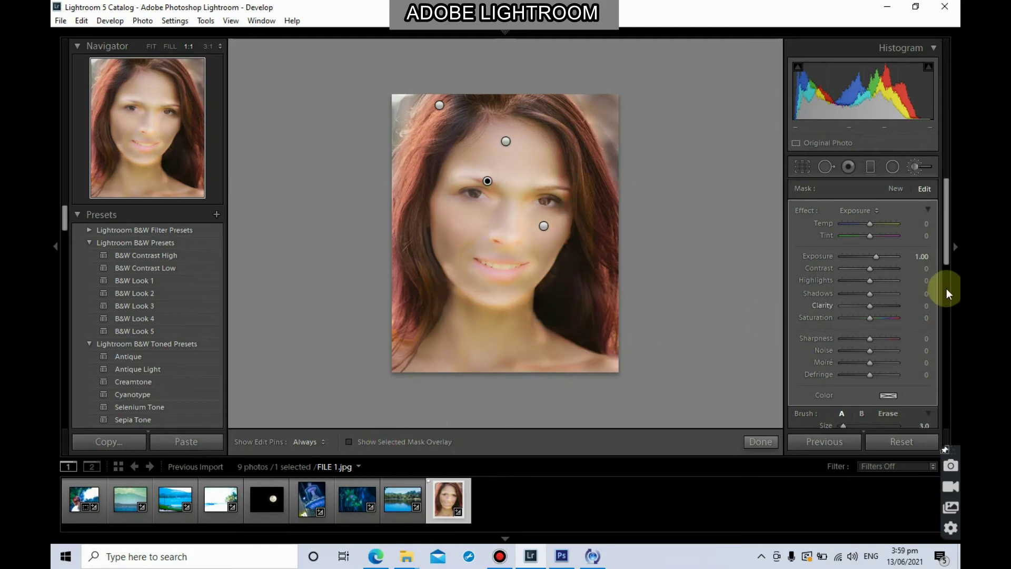
Step: Set the facial-feature mask's Exposure to 0.00, raise its Clarity and finish the Adjustment Brush
{"action": "left_click_drag", "start_coordinate": [877, 254], "coordinate": [870, 255]}
{"action": "left_click", "coordinate": [933, 257]}
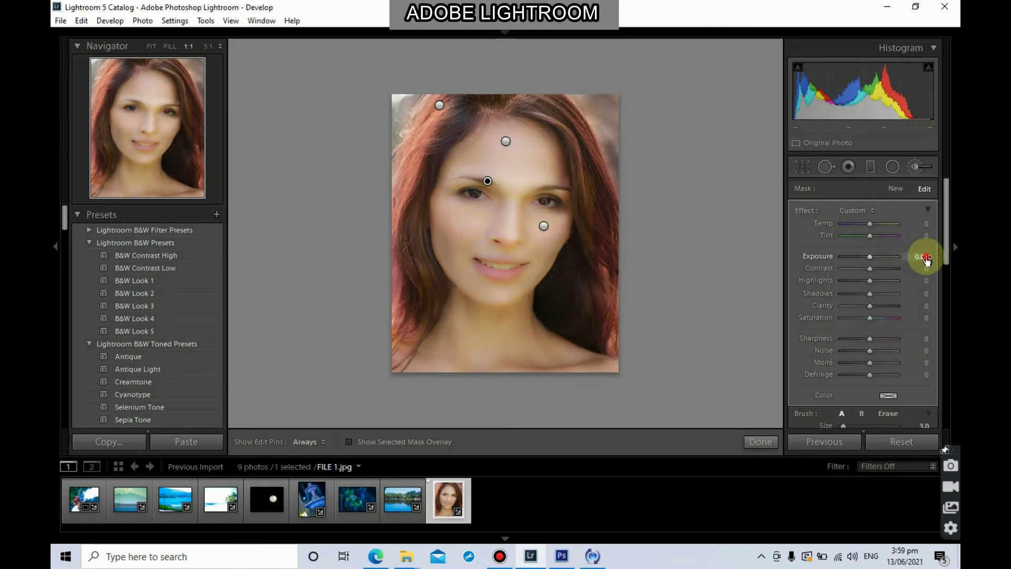
{"action": "type", "text": "0"}
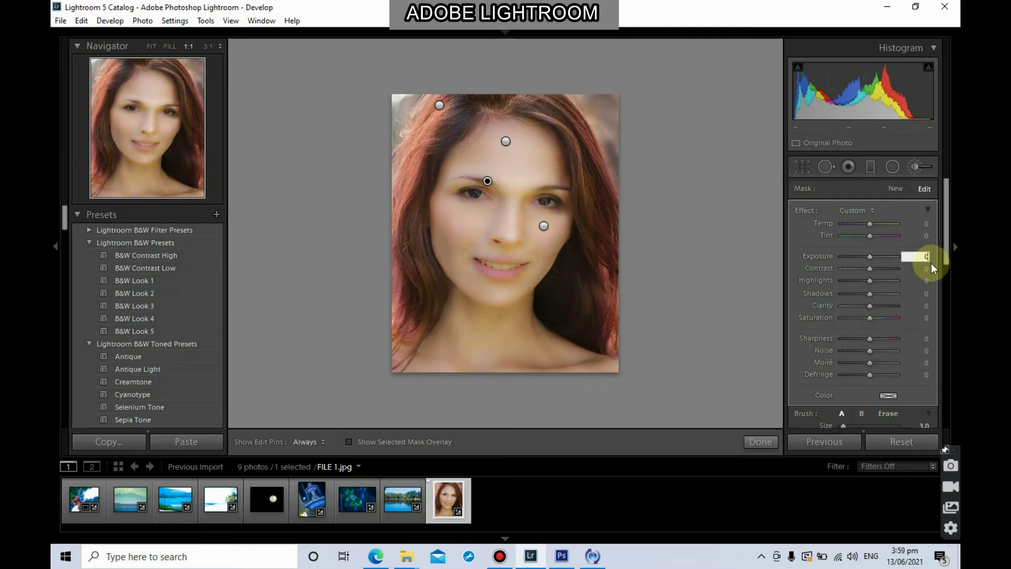
{"action": "left_click", "coordinate": [809, 238]}
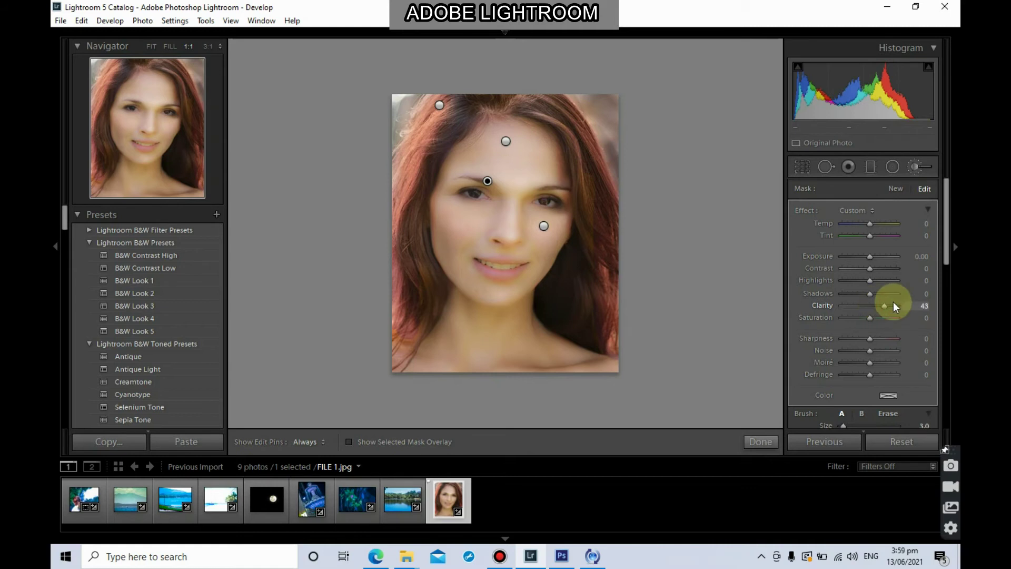
{"action": "mouse_move", "coordinate": [921, 304]}
{"action": "left_mouse_down"}
{"action": "mouse_move", "coordinate": [861, 310]}
{"action": "mouse_move", "coordinate": [907, 298]}
{"action": "left_mouse_up"}
{"action": "left_click", "coordinate": [757, 441]}
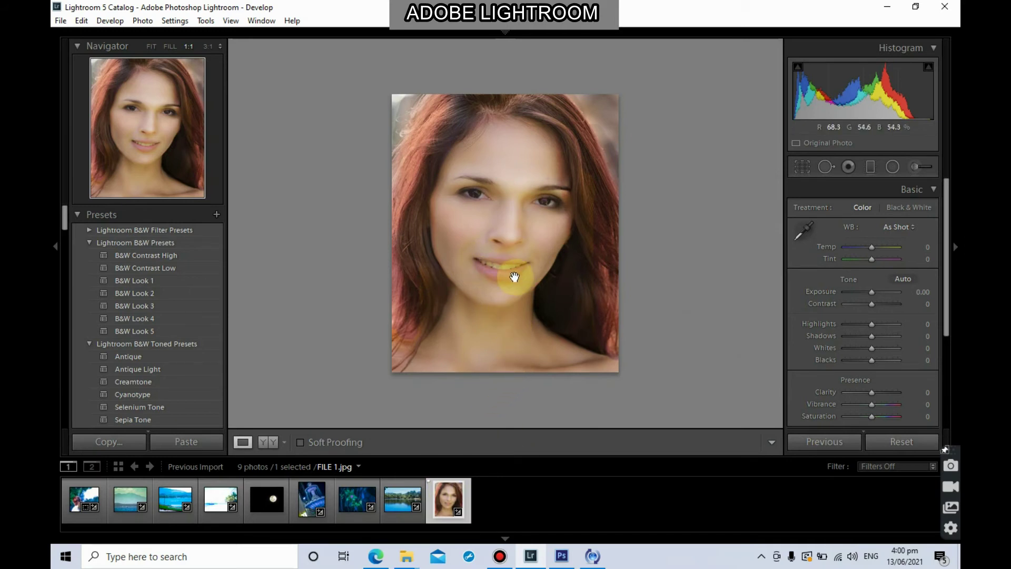
Step: Paint a new Adjustment Brush mask over the teeth at brush size 3 and check its coverage with the mask overlay
{"action": "left_click", "coordinate": [551, 274]}
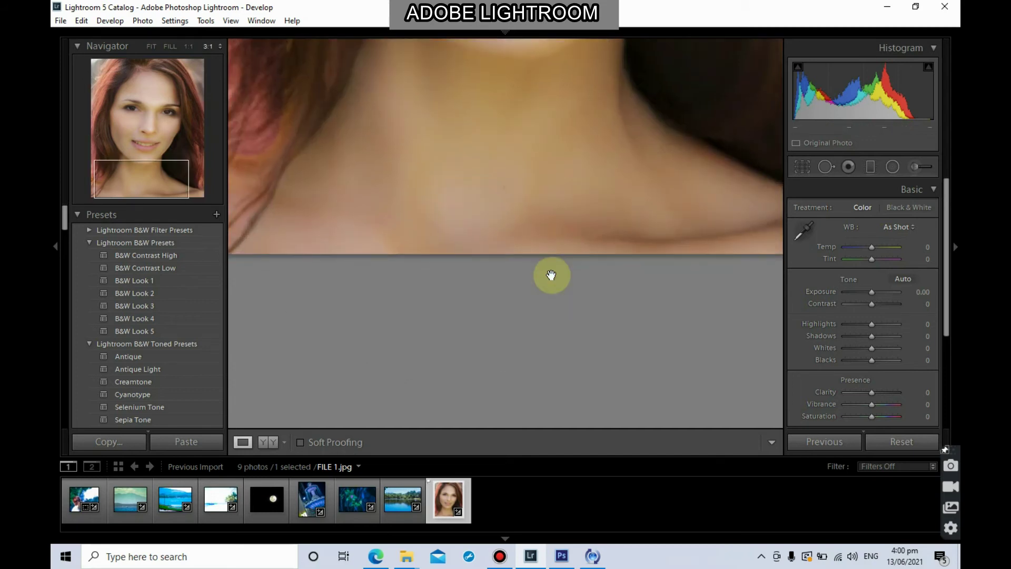
{"action": "left_click_drag", "start_coordinate": [632, 167], "coordinate": [621, 346]}
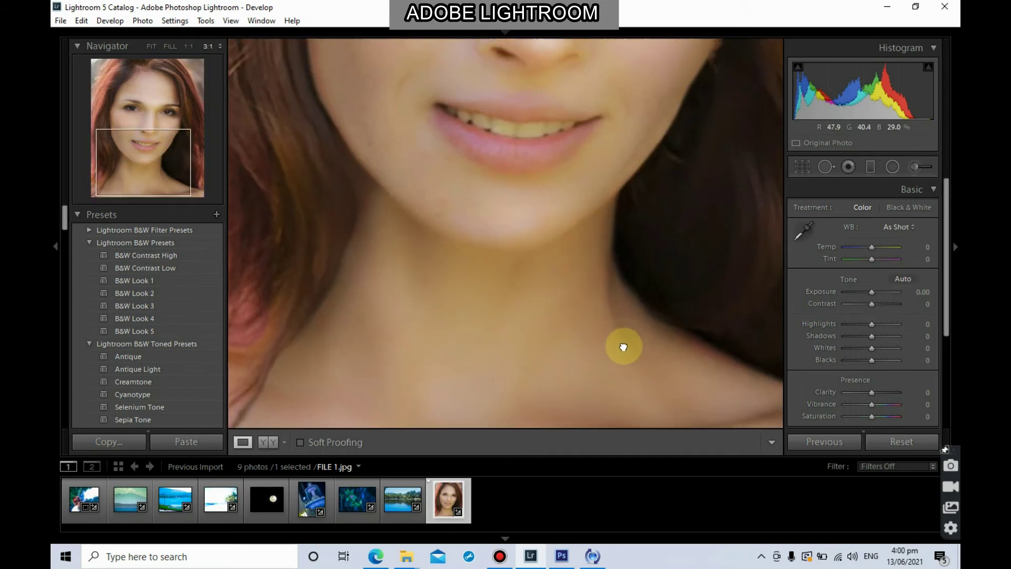
{"action": "left_click_drag", "start_coordinate": [598, 173], "coordinate": [593, 232]}
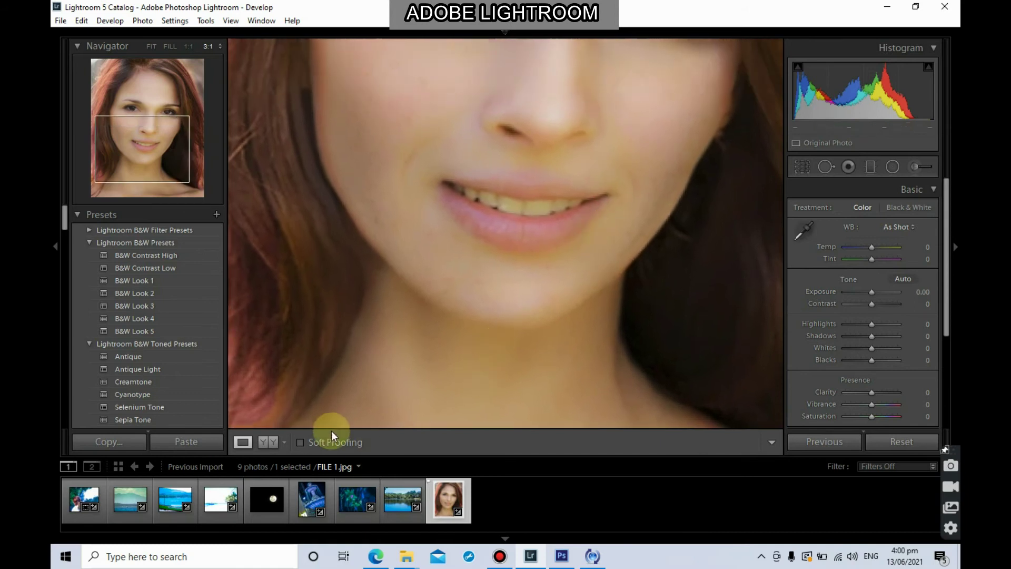
{"action": "left_click", "coordinate": [915, 163]}
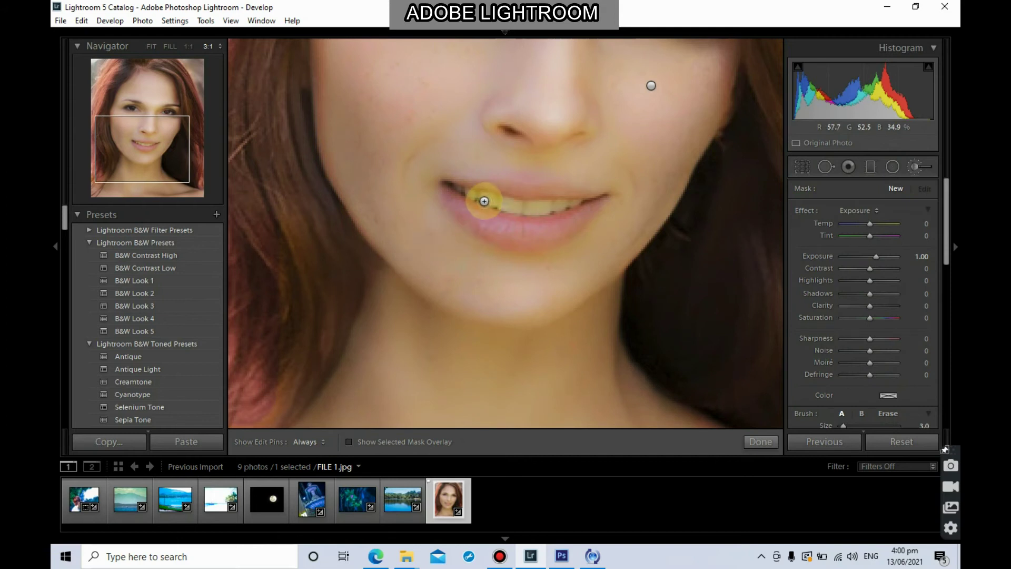
{"action": "key", "text": "h"}
{"action": "mouse_move", "coordinate": [464, 191]}
{"action": "left_mouse_down"}
{"action": "mouse_move", "coordinate": [542, 209]}
{"action": "mouse_move", "coordinate": [580, 204]}
{"action": "mouse_move", "coordinate": [536, 203]}
{"action": "mouse_move", "coordinate": [563, 209]}
{"action": "mouse_move", "coordinate": [540, 213]}
{"action": "mouse_move", "coordinate": [466, 192]}
{"action": "left_mouse_up"}
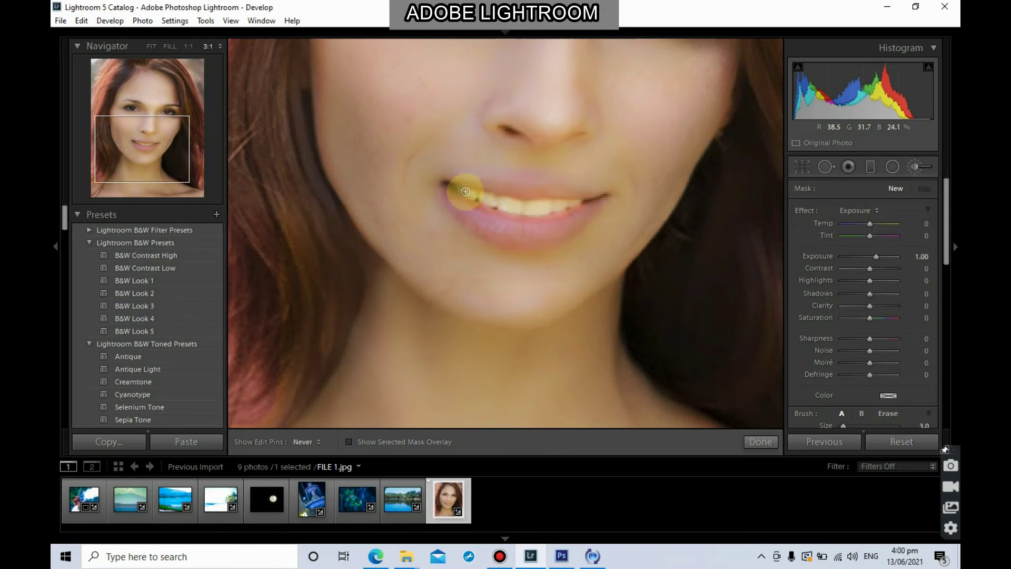
{"action": "left_click", "coordinate": [362, 443]}
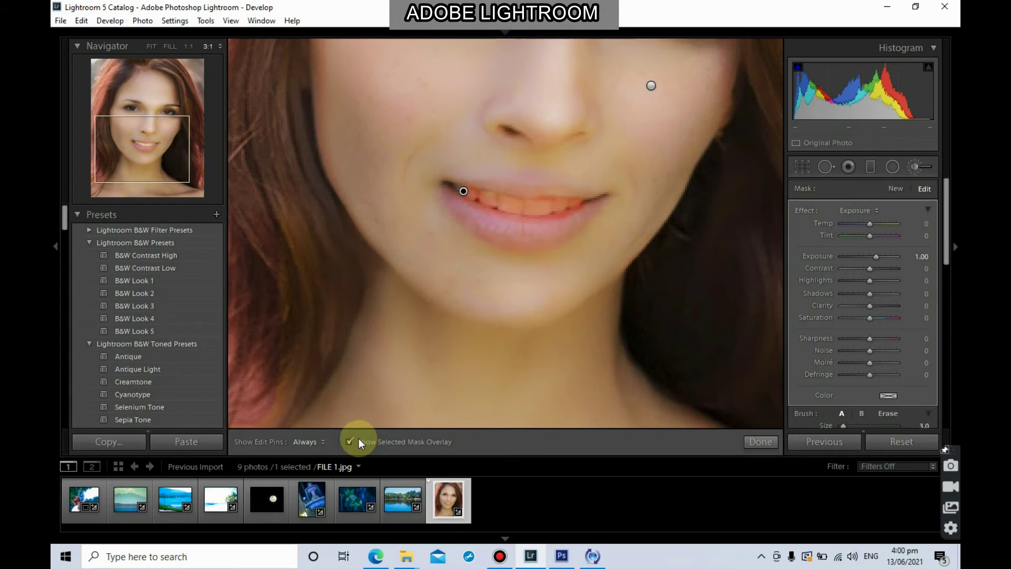
{"action": "left_click", "coordinate": [359, 441]}
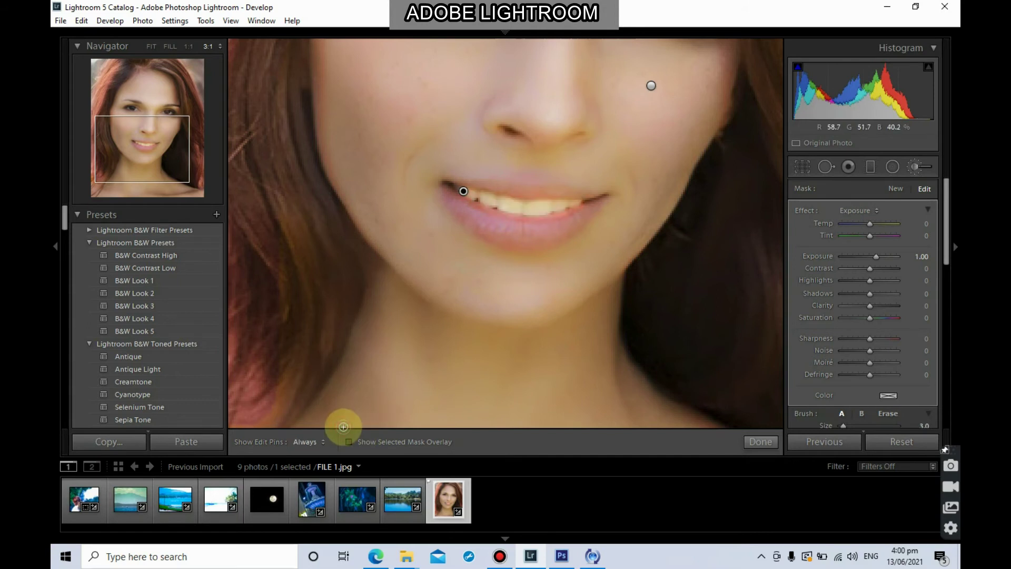
{"action": "left_click", "coordinate": [361, 442]}
{"action": "left_click", "coordinate": [362, 442]}
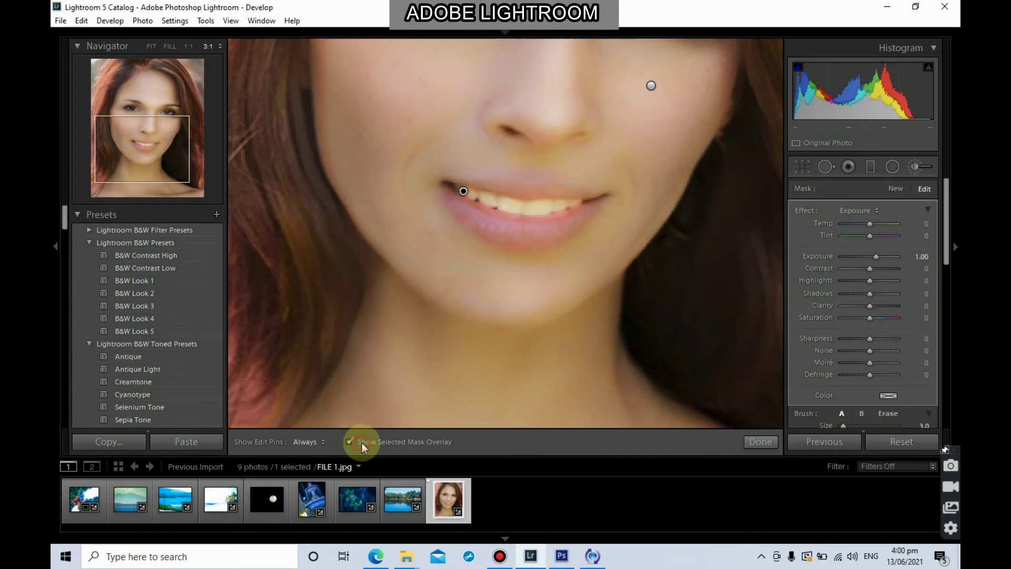
{"action": "key", "text": "ctrl+z"}
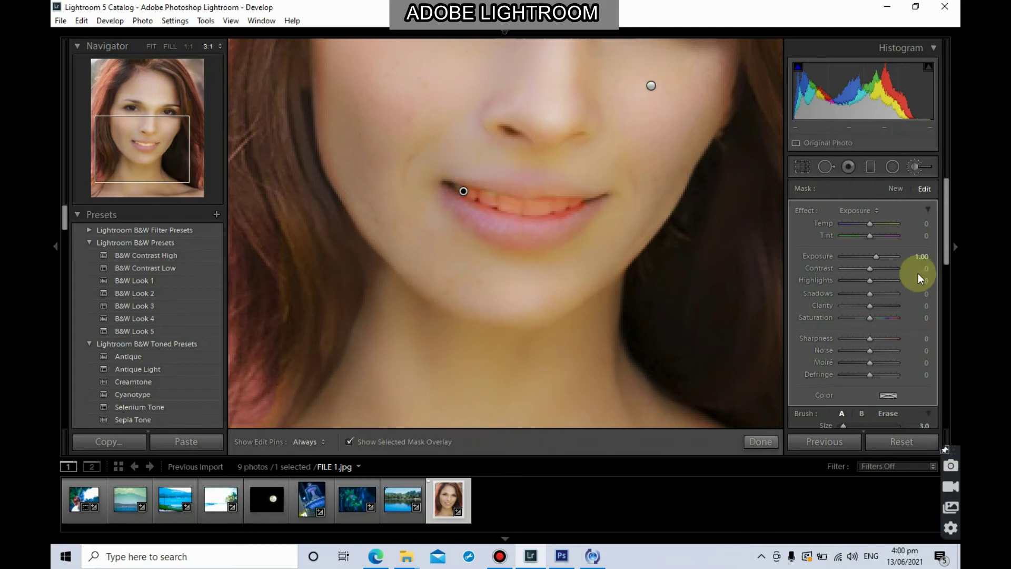
Step: Reset the teeth mask's Exposure to 0.00, hide the mask overlay, and set Saturation to -79 and Clarity to 86
{"action": "left_click_drag", "start_coordinate": [877, 256], "coordinate": [880, 257]}
{"action": "double_click", "coordinate": [872, 256]}
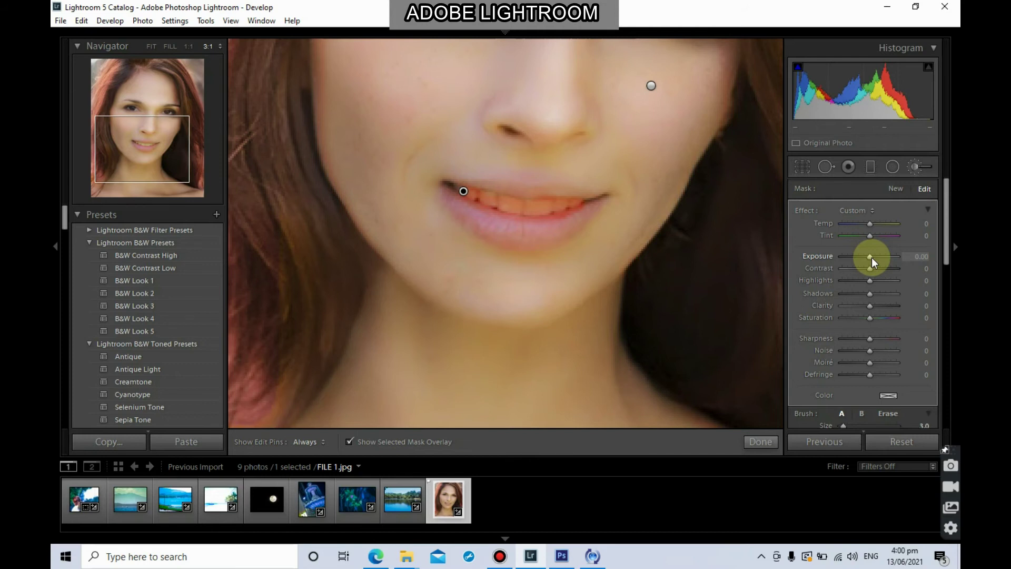
{"action": "left_click", "coordinate": [354, 442]}
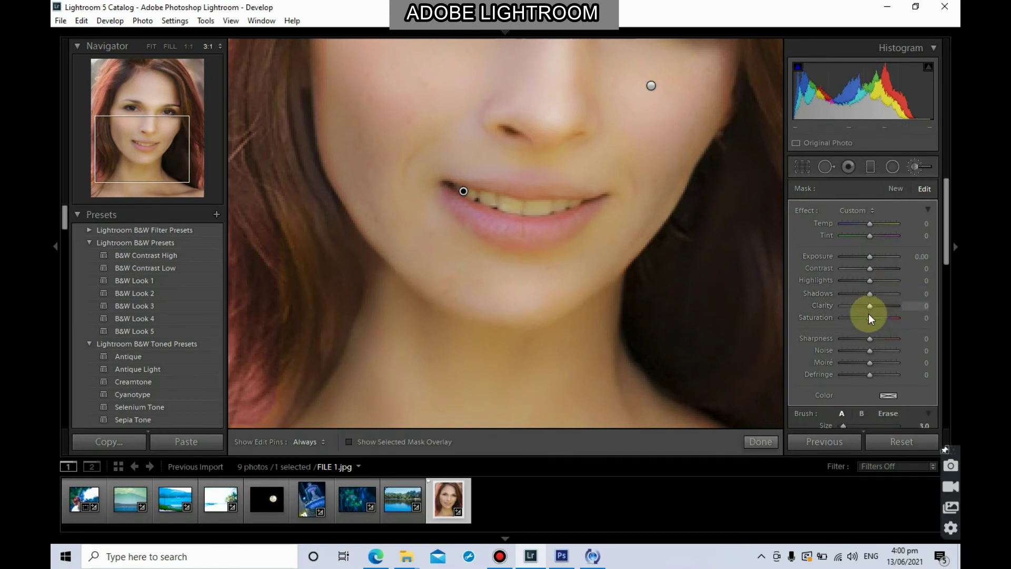
{"action": "left_click_drag", "start_coordinate": [870, 319], "coordinate": [848, 321]}
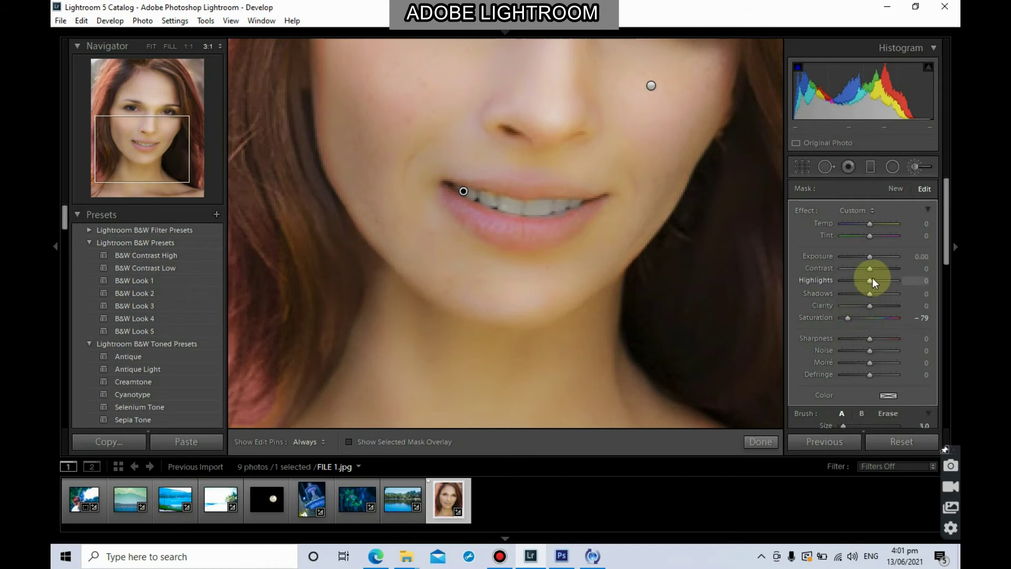
{"action": "mouse_move", "coordinate": [871, 304]}
{"action": "left_mouse_down"}
{"action": "mouse_move", "coordinate": [921, 313]}
{"action": "mouse_move", "coordinate": [884, 317]}
{"action": "left_mouse_up"}
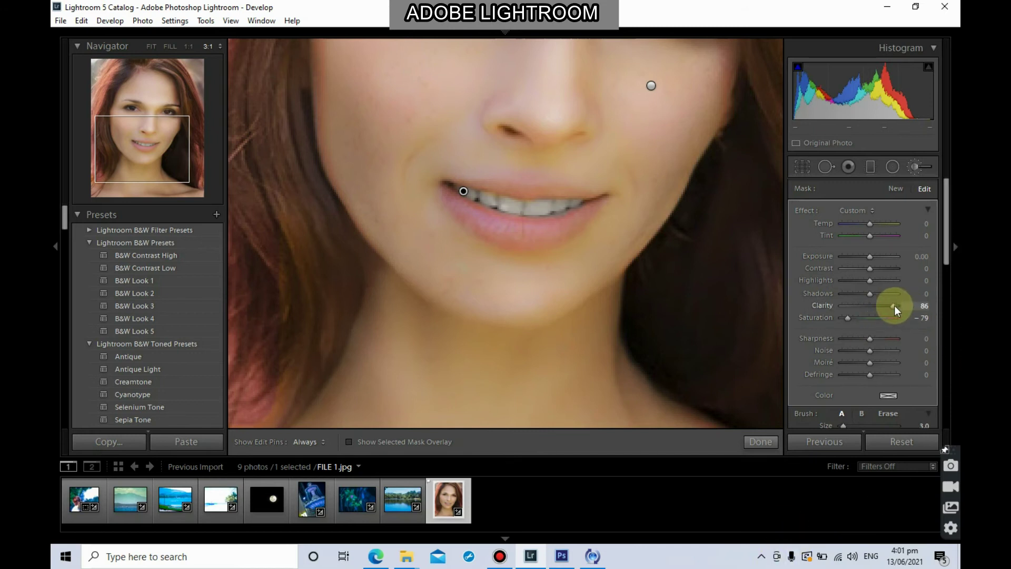
Step: Finish the teeth mask and paint a new Adjustment Brush mask over the upper lip at brush size 3
{"action": "left_click", "coordinate": [759, 441]}
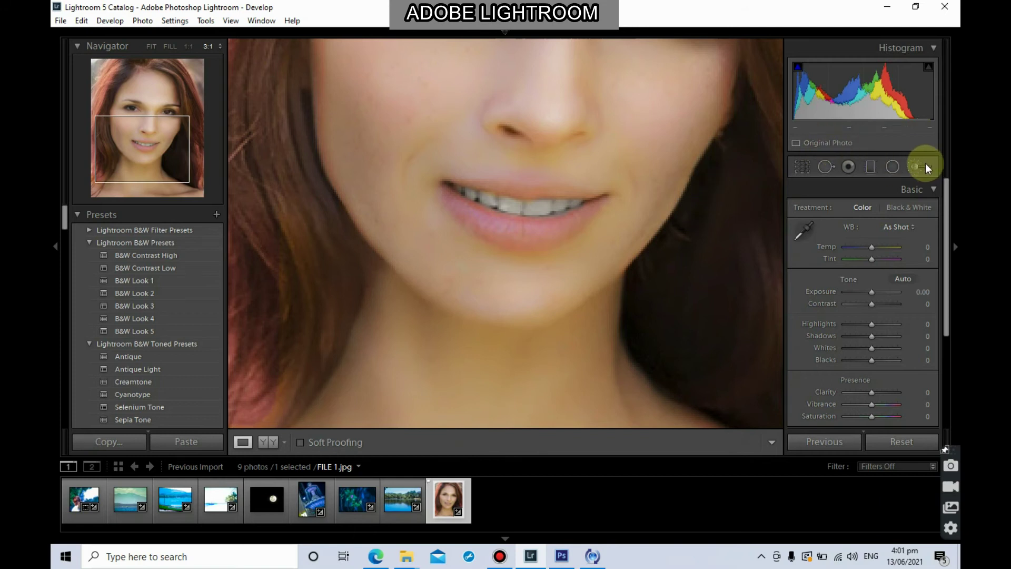
{"action": "left_click", "coordinate": [848, 167]}
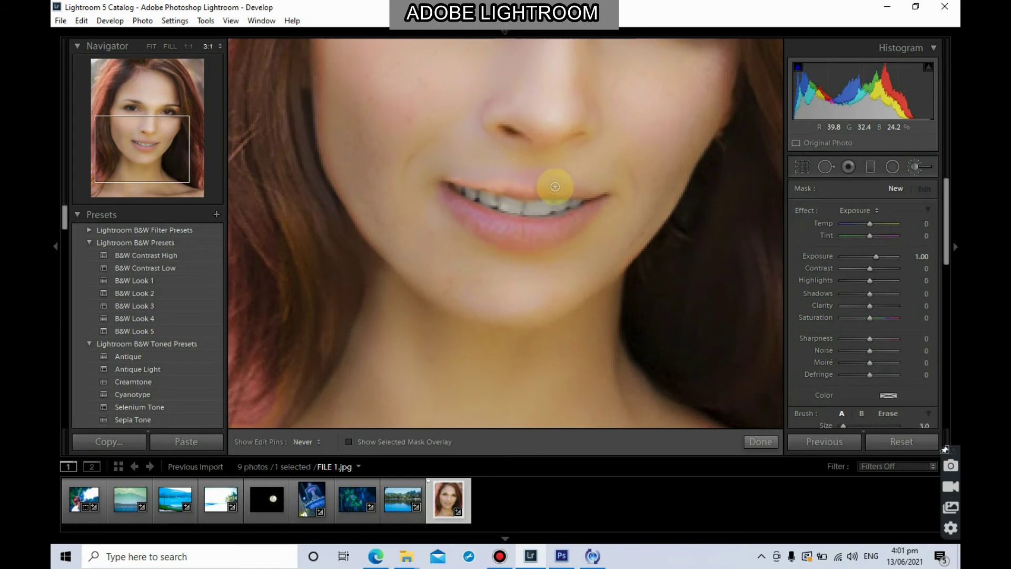
{"action": "mouse_move", "coordinate": [599, 196]}
{"action": "left_mouse_down"}
{"action": "mouse_move", "coordinate": [486, 189]}
{"action": "mouse_move", "coordinate": [496, 188]}
{"action": "mouse_move", "coordinate": [518, 192]}
{"action": "mouse_move", "coordinate": [453, 200]}
{"action": "left_mouse_up"}
{"action": "key", "text": "h"}
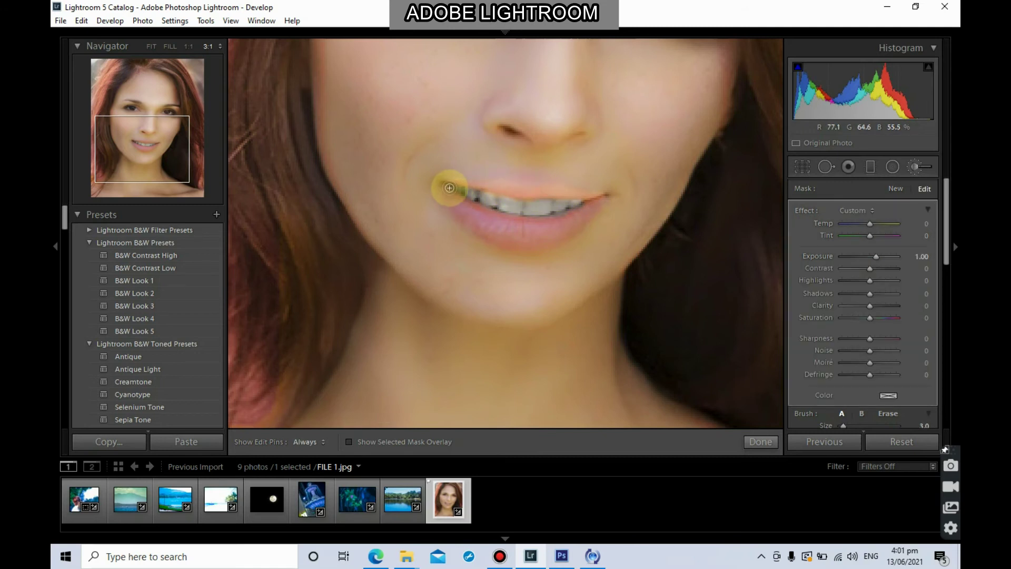
{"action": "key", "text": "h"}
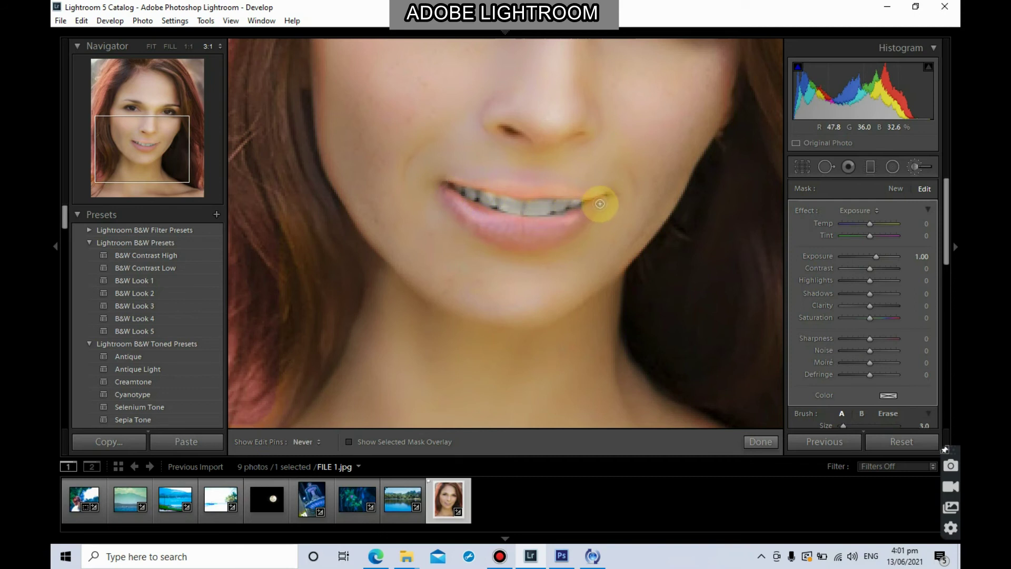
Step: Extend the lip mask over the lower lip, enlarging the brush to size 7, and check its coverage with the mask overlay
{"action": "mouse_move", "coordinate": [571, 237]}
{"action": "left_mouse_down"}
{"action": "mouse_move", "coordinate": [511, 251]}
{"action": "mouse_move", "coordinate": [477, 239]}
{"action": "mouse_move", "coordinate": [441, 201]}
{"action": "mouse_move", "coordinate": [487, 227]}
{"action": "mouse_move", "coordinate": [564, 220]}
{"action": "left_mouse_up"}
{"action": "key", "text": "h"}
{"action": "key", "text": "bracketright"}
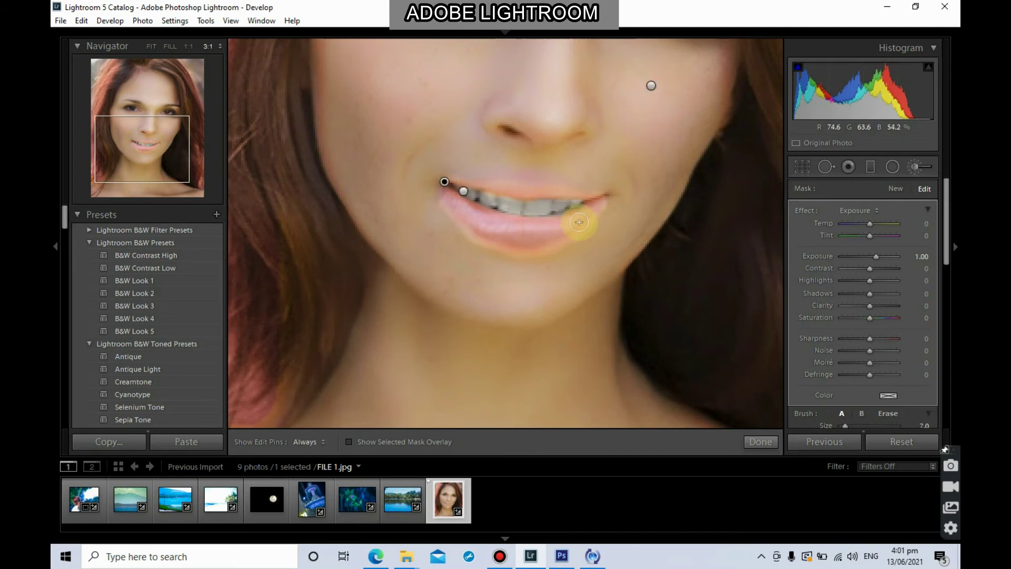
{"action": "key", "text": "h"}
{"action": "key", "text": "bracketright"}
{"action": "mouse_move", "coordinate": [518, 240]}
{"action": "left_mouse_down"}
{"action": "mouse_move", "coordinate": [482, 232]}
{"action": "mouse_move", "coordinate": [453, 208]}
{"action": "mouse_move", "coordinate": [552, 225]}
{"action": "left_mouse_up"}
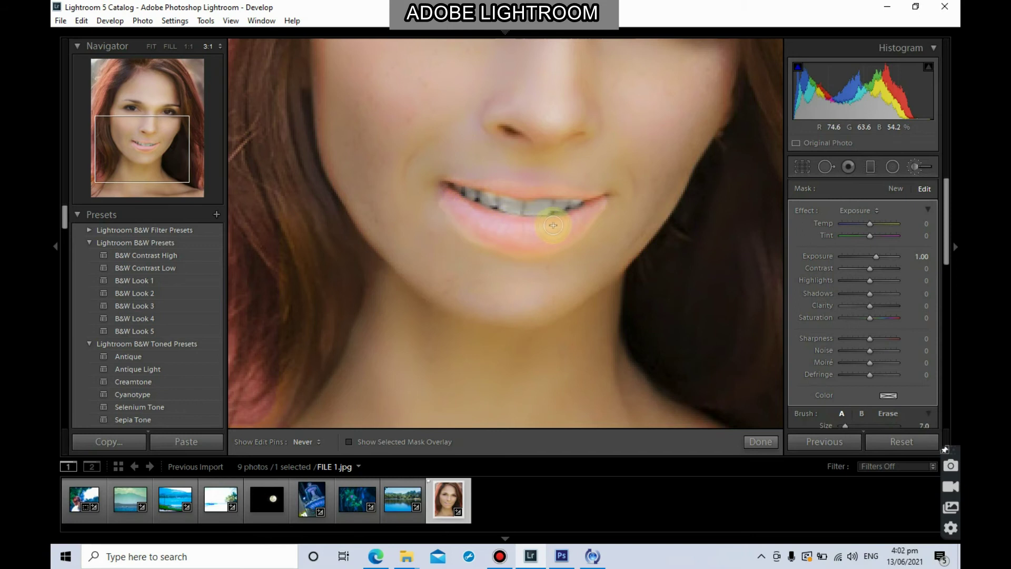
{"action": "key", "text": "h"}
{"action": "left_click", "coordinate": [363, 441]}
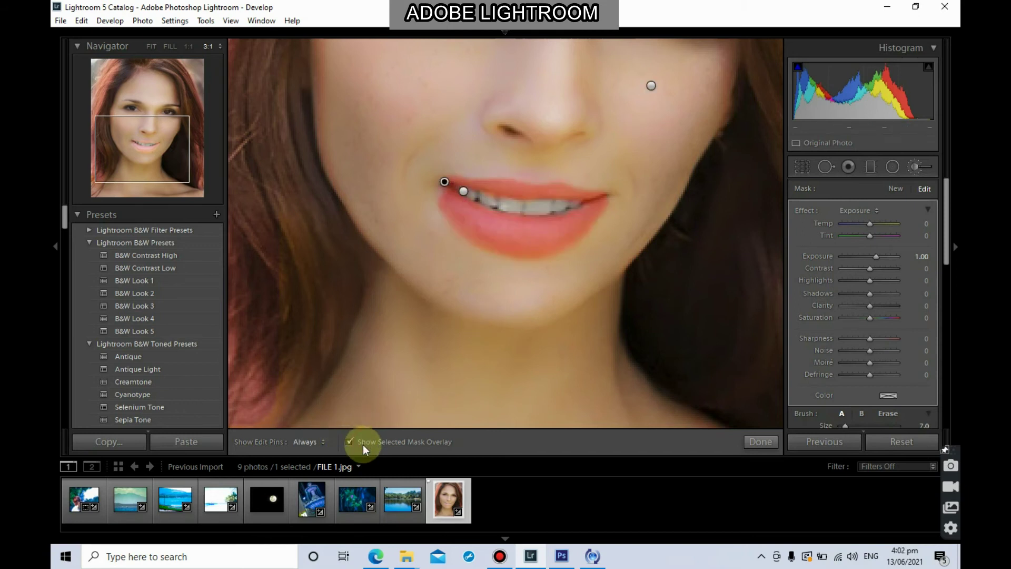
{"action": "left_click", "coordinate": [362, 444]}
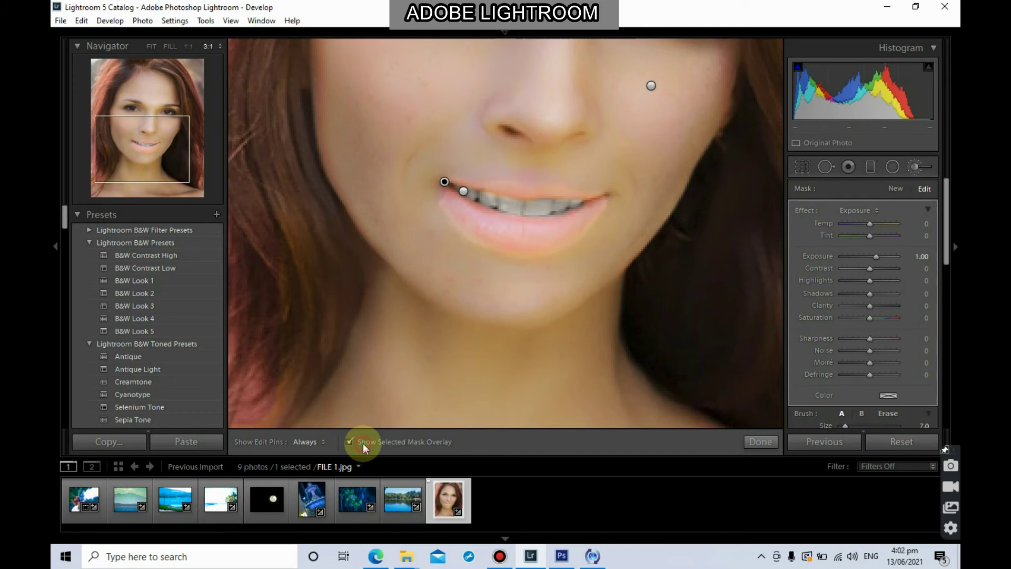
Step: Hide the mask overlay, set the lip mask's Exposure to 0.00 and Saturation to 49, and finish the Adjustment Brush
{"action": "left_click", "coordinate": [415, 441]}
{"action": "left_click_drag", "start_coordinate": [883, 258], "coordinate": [874, 253]}
{"action": "left_click", "coordinate": [917, 258]}
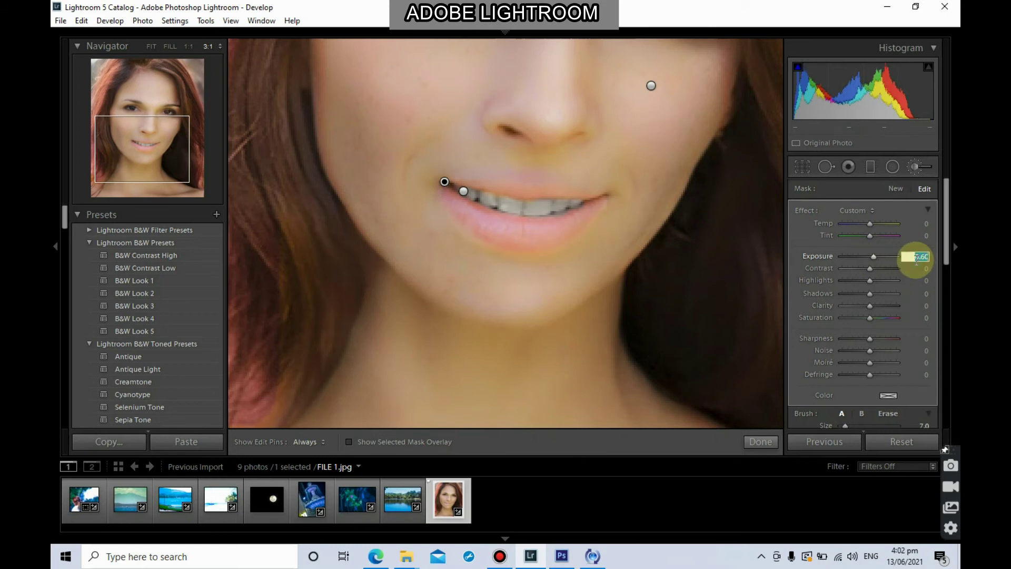
{"action": "type", "text": "0"}
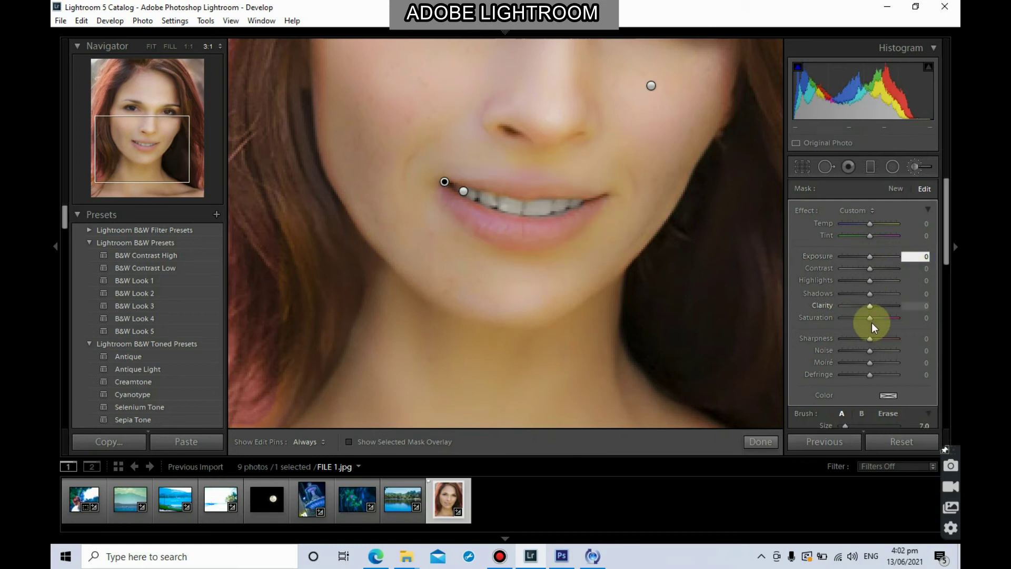
{"action": "mouse_move", "coordinate": [877, 323]}
{"action": "left_mouse_down"}
{"action": "mouse_move", "coordinate": [883, 315]}
{"action": "mouse_move", "coordinate": [873, 315]}
{"action": "mouse_move", "coordinate": [902, 323]}
{"action": "mouse_move", "coordinate": [883, 325]}
{"action": "left_mouse_up"}
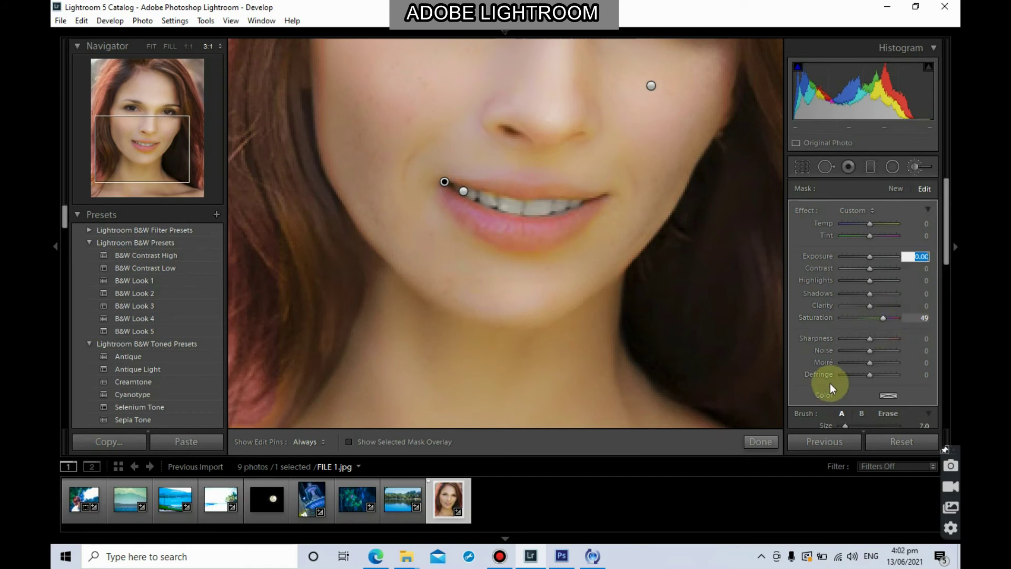
{"action": "left_click", "coordinate": [760, 442]}
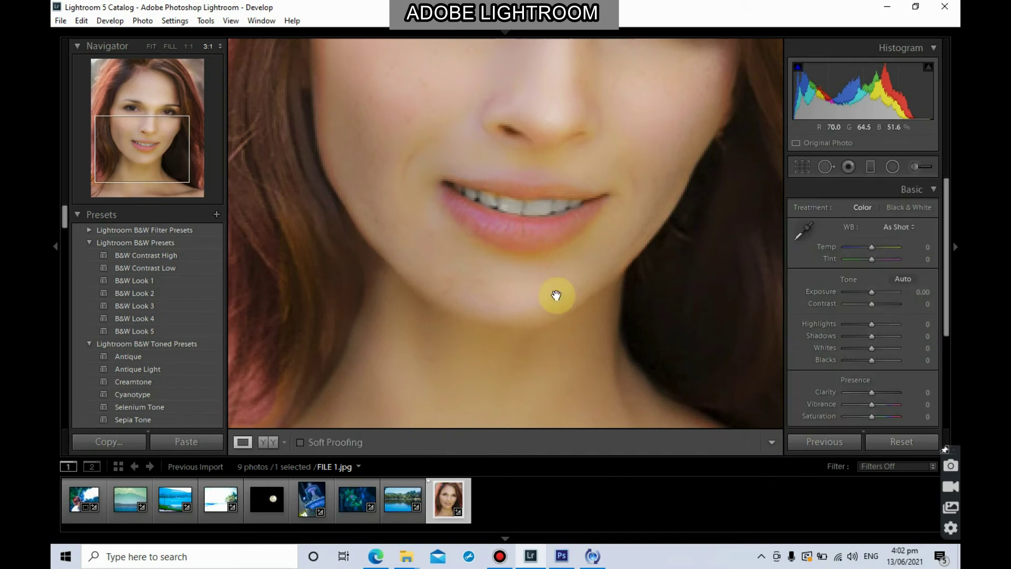
Step: Compare the whole portrait side by side before and after the retouching, and return to the single-photo view
{"action": "left_click", "coordinate": [543, 324]}
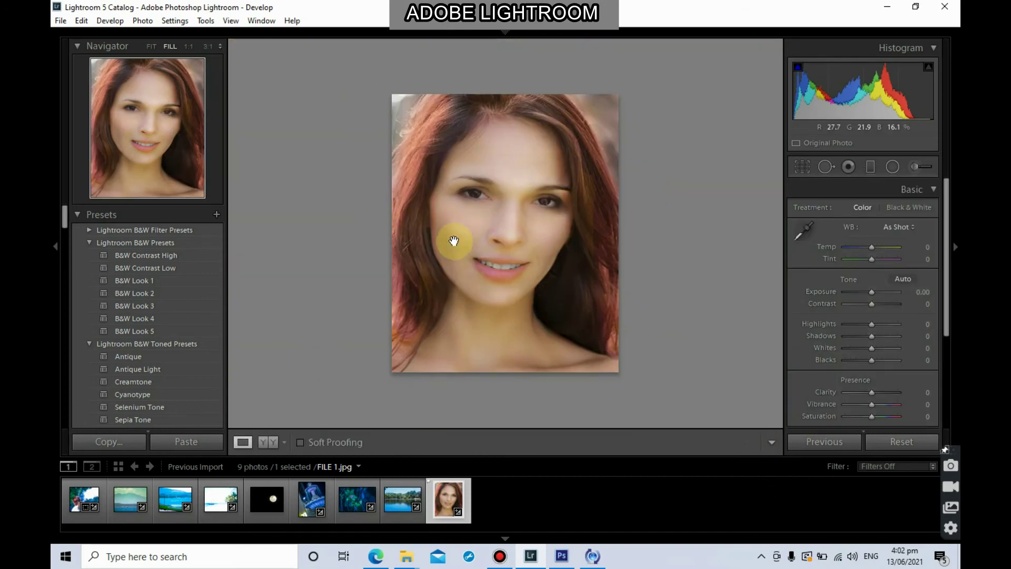
{"action": "left_click", "coordinate": [269, 444]}
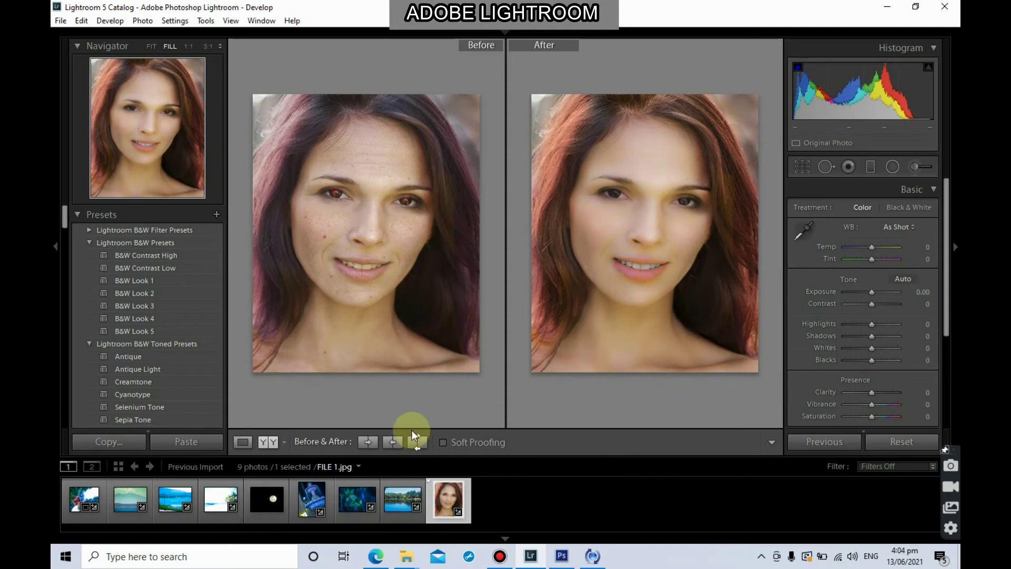
{"action": "left_click", "coordinate": [242, 441]}
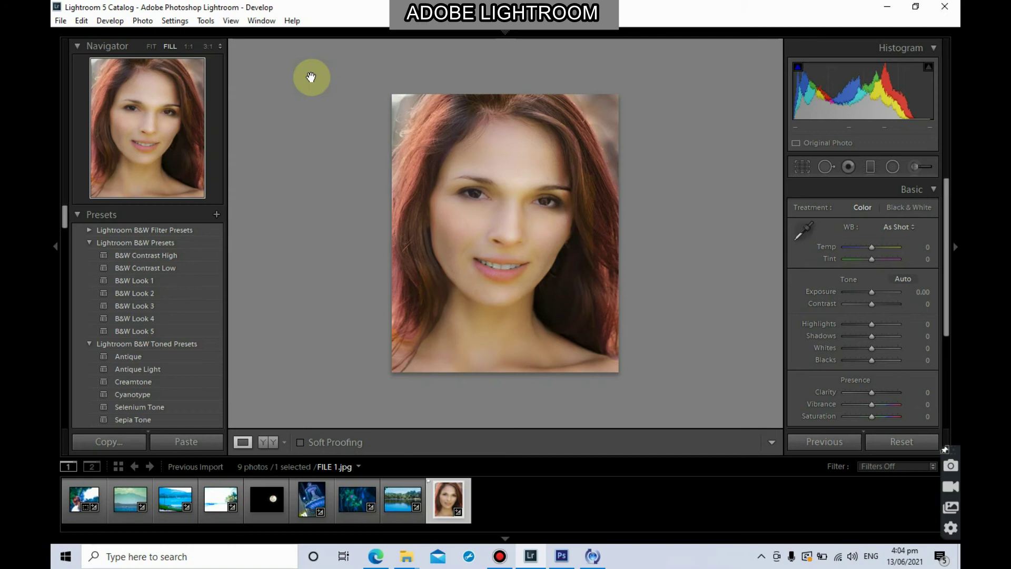
Step: Open the Watermark Editor and replace the default watermark text with MULTIMEDIA
{"action": "left_click", "coordinate": [82, 22]}
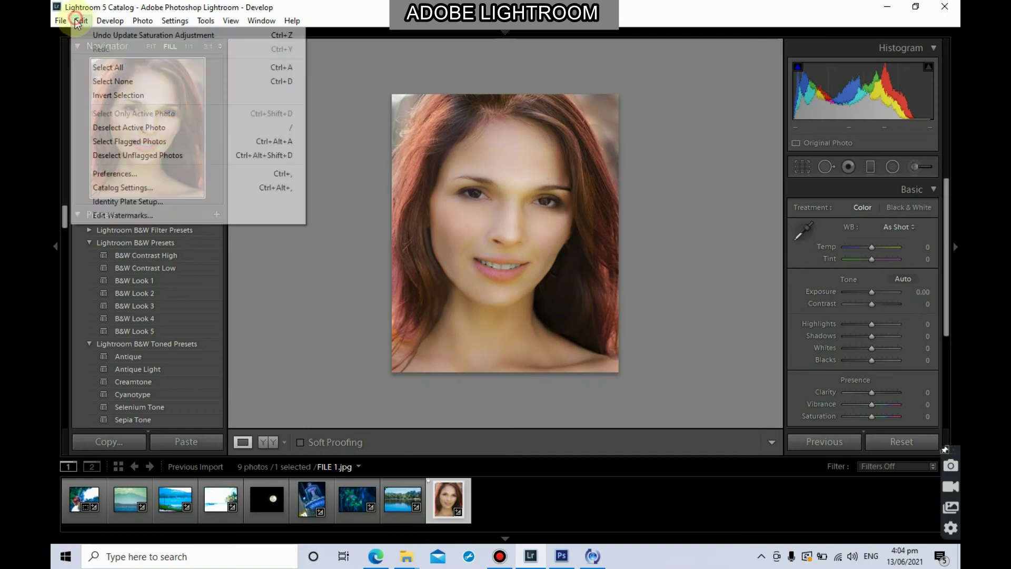
{"action": "left_click", "coordinate": [150, 215]}
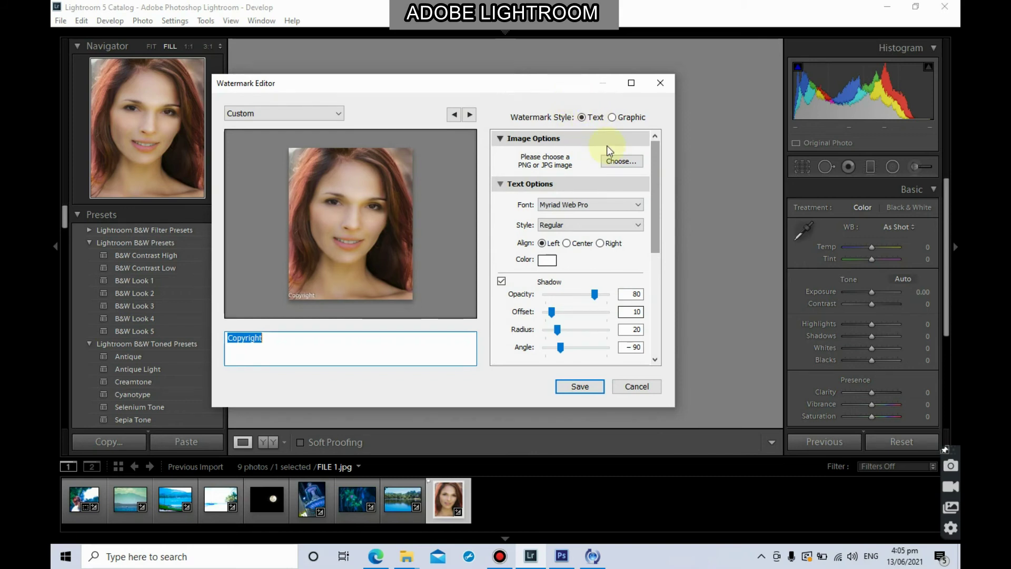
{"action": "left_click", "coordinate": [316, 343]}
{"action": "key", "text": "BackSpace"}
{"action": "key", "text": "BackSpace"}
{"action": "key", "text": "BackSpace"}
{"action": "key", "text": "BackSpace"}
{"action": "key", "text": "BackSpace"}
{"action": "key", "text": "BackSpace"}
{"action": "key", "text": "BackSpace"}
{"action": "key", "text": "BackSpace"}
{"action": "key", "text": "BackSpace"}
{"action": "key", "text": "ctrl+z"}
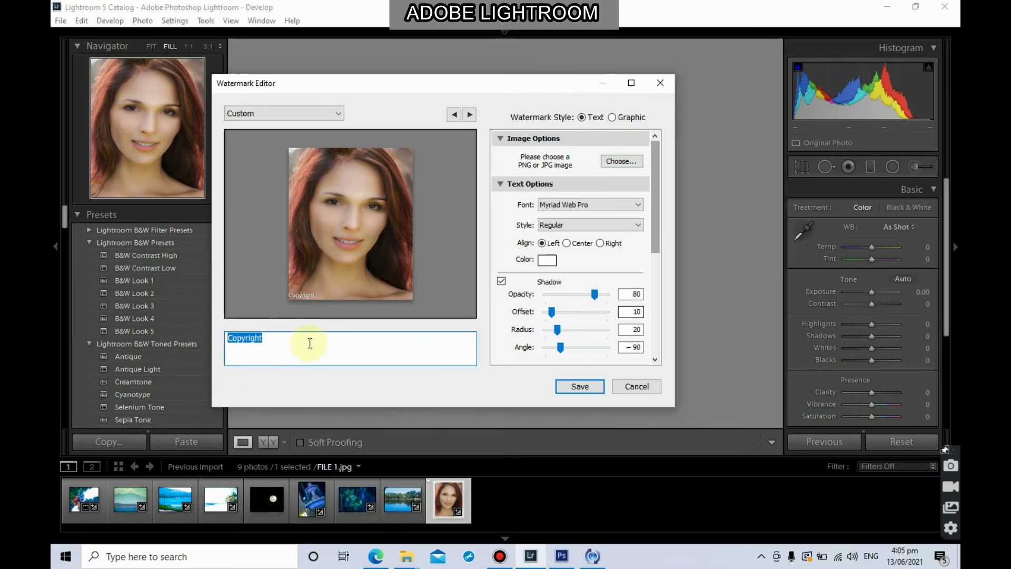
{"action": "type", "text": "MUL"}
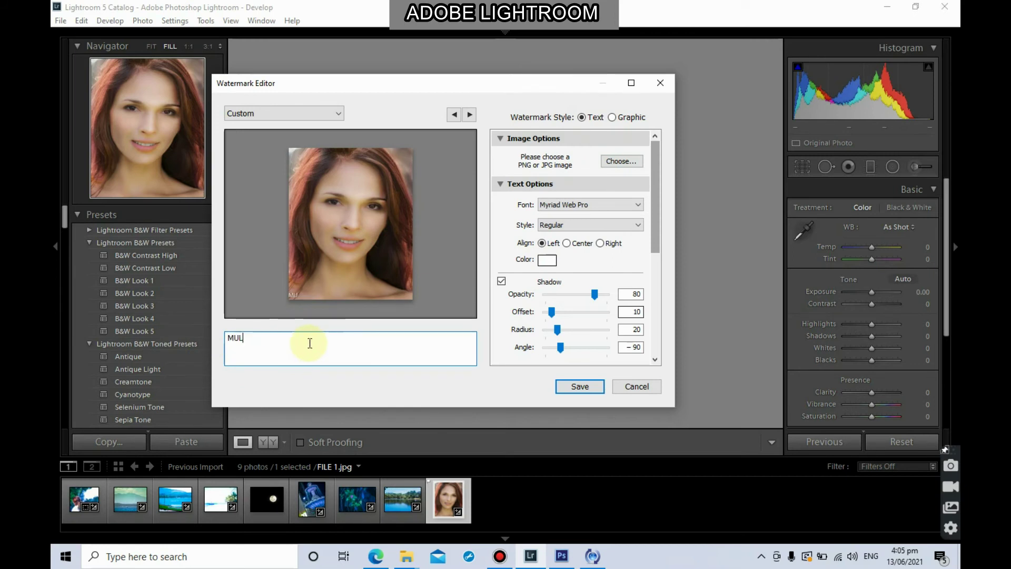
{"action": "type", "text": "TIMEDIA"}
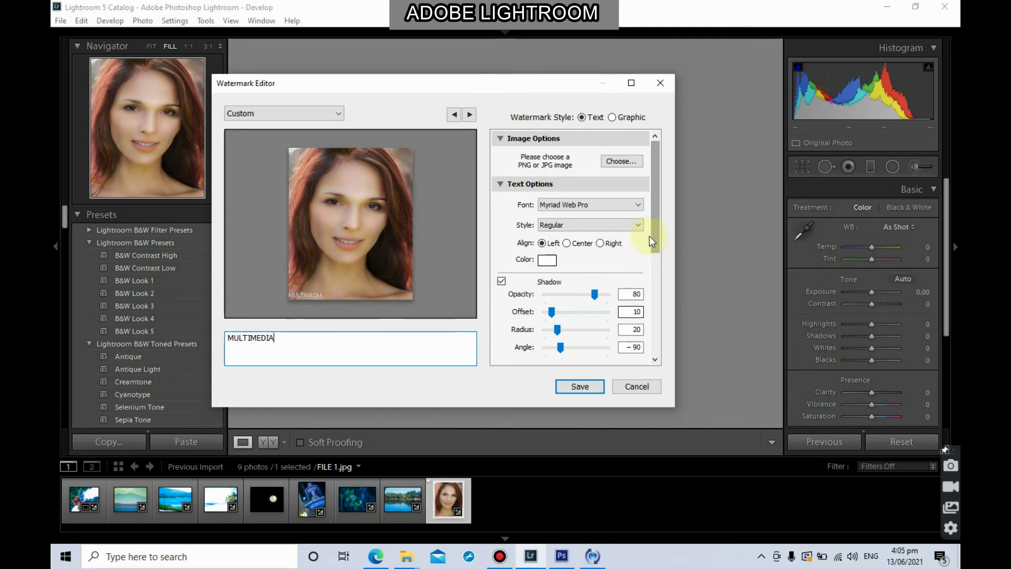
Step: Set the watermark text's style to Bold and its colour to light purple with hue 270, saturation 48 and lightness 75
{"action": "left_click", "coordinate": [630, 225]}
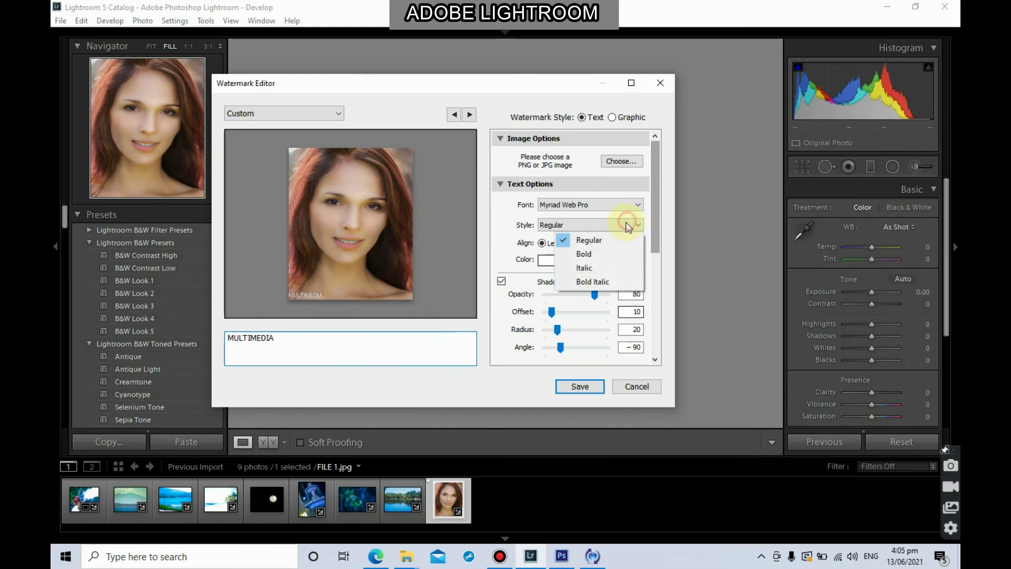
{"action": "left_click", "coordinate": [612, 253]}
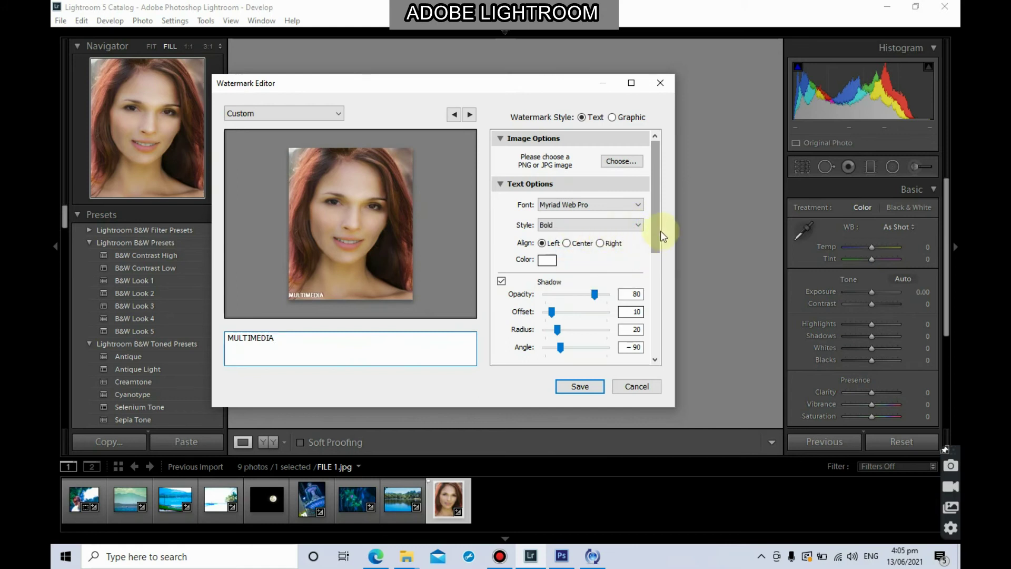
{"action": "scroll", "coordinate": [658, 231], "scroll_direction": "down", "scroll_amount": 2}
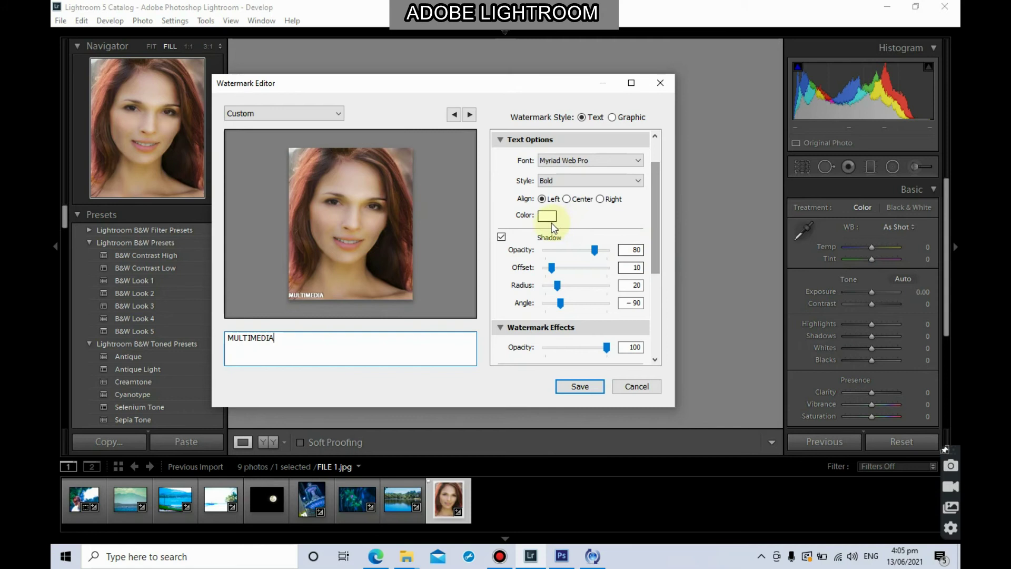
{"action": "left_click", "coordinate": [549, 220]}
{"action": "left_click", "coordinate": [434, 228]}
{"action": "left_click_drag", "start_coordinate": [509, 273], "coordinate": [508, 245]}
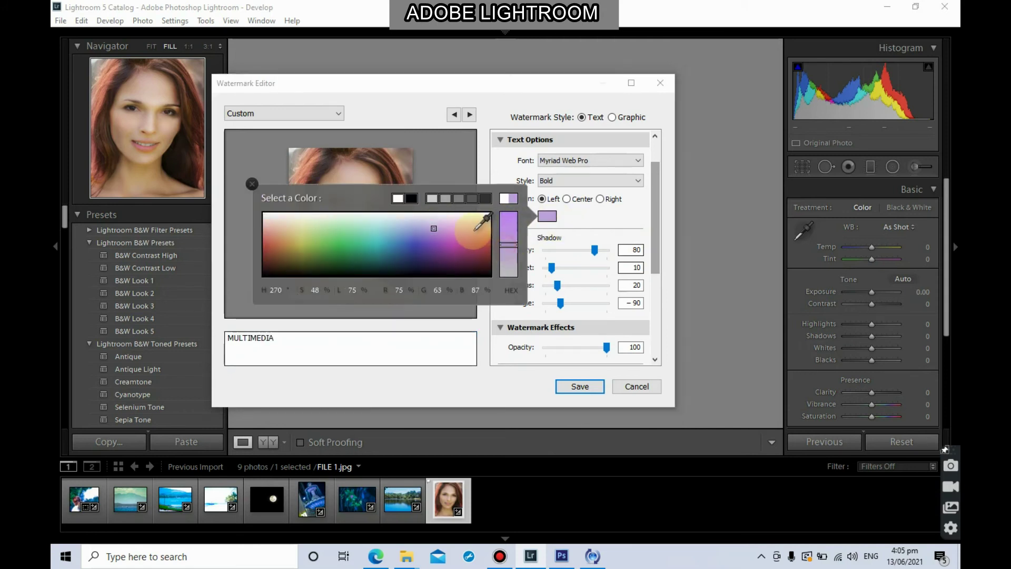
{"action": "left_click", "coordinate": [438, 330]}
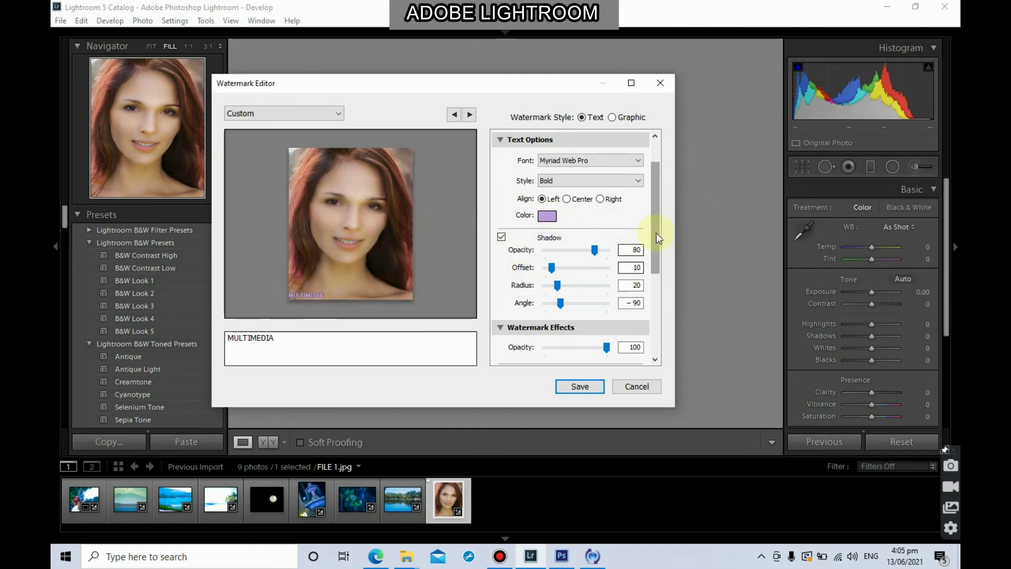
Step: Set the watermark's shadow to Opacity 61, Offset 17, Radius 68 and Angle 54
{"action": "left_click_drag", "start_coordinate": [656, 232], "coordinate": [656, 258]}
{"action": "left_click_drag", "start_coordinate": [593, 195], "coordinate": [582, 232]}
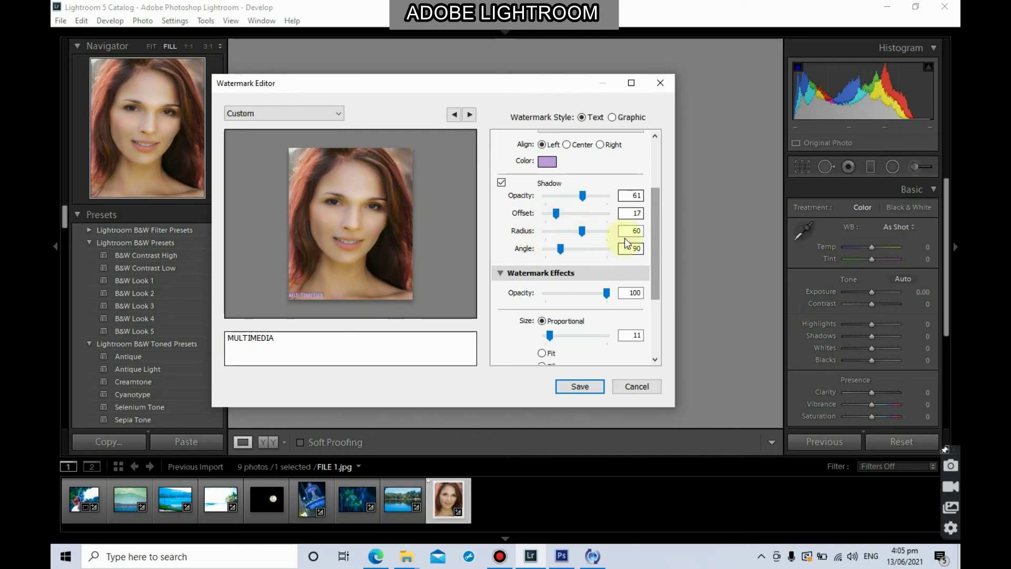
{"action": "scroll", "coordinate": [586, 232], "scroll_direction": "up", "scroll_amount": 5}
{"action": "left_click", "coordinate": [586, 231]}
{"action": "left_click", "coordinate": [583, 249]}
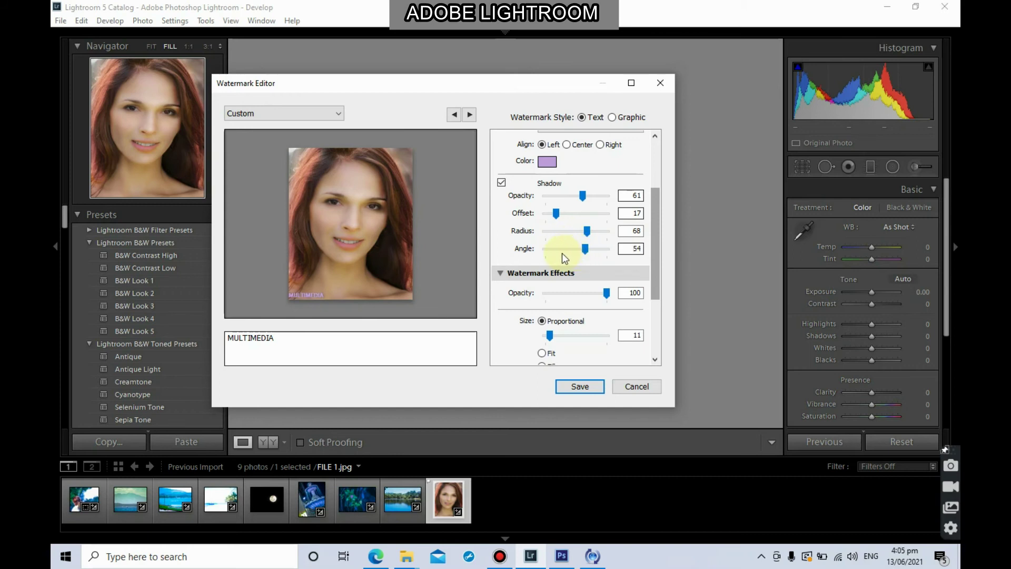
Step: Inset the watermark 8 horizontally and 3 vertically, and anchor it to the photo's bottom-right corner
{"action": "left_click_drag", "start_coordinate": [654, 254], "coordinate": [608, 322]}
{"action": "left_click_drag", "start_coordinate": [576, 290], "coordinate": [588, 308]}
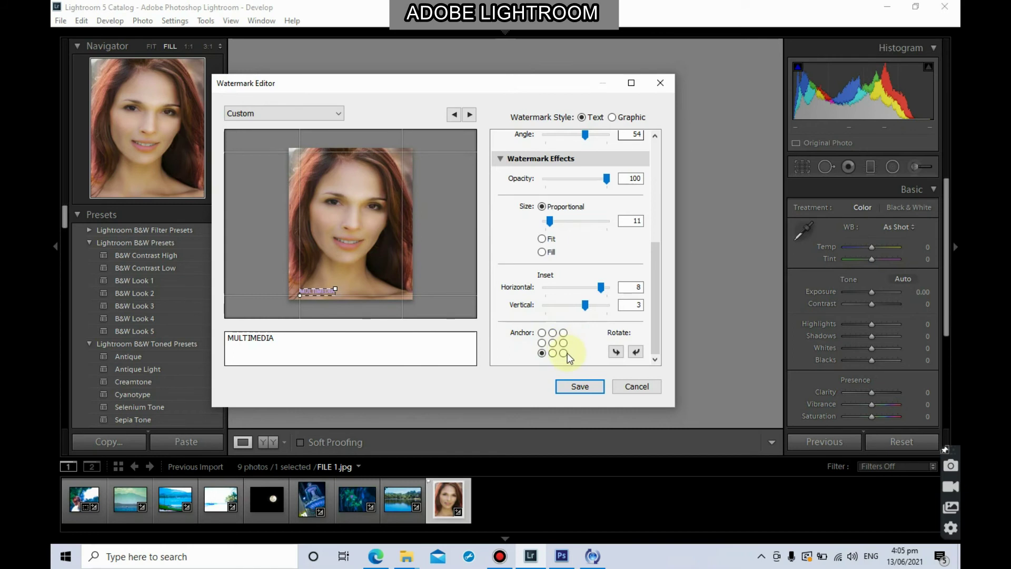
{"action": "left_click", "coordinate": [564, 353]}
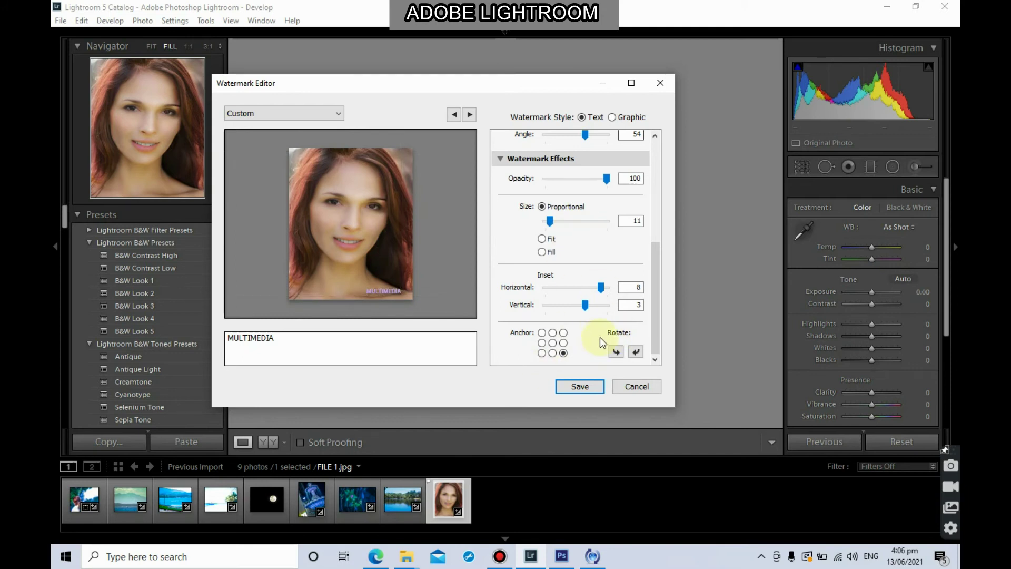
Step: Save the current watermark settings as a new preset named SAMPLEWATERMARK TEXT
{"action": "left_click", "coordinate": [305, 113]}
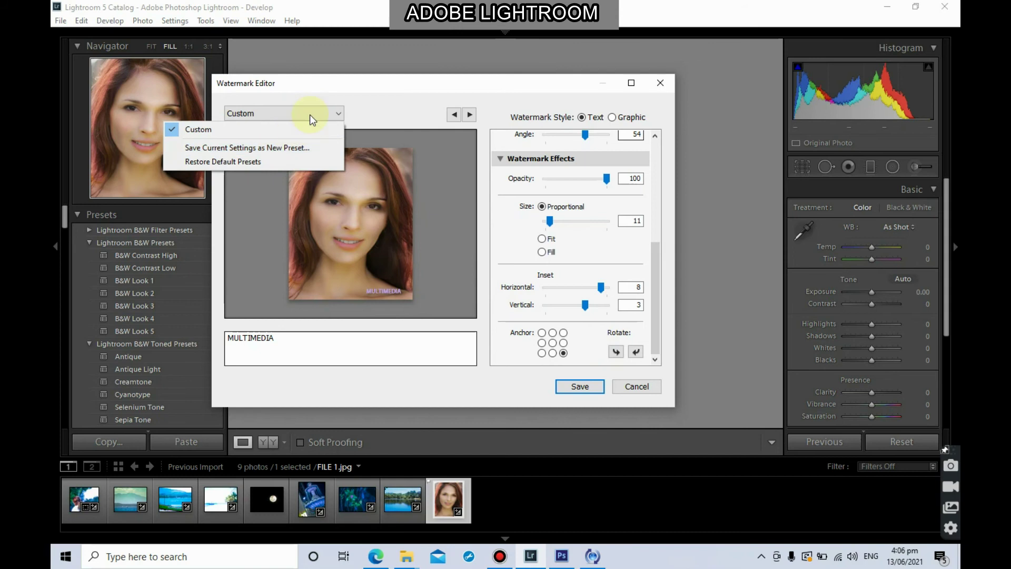
{"action": "left_click", "coordinate": [289, 148]}
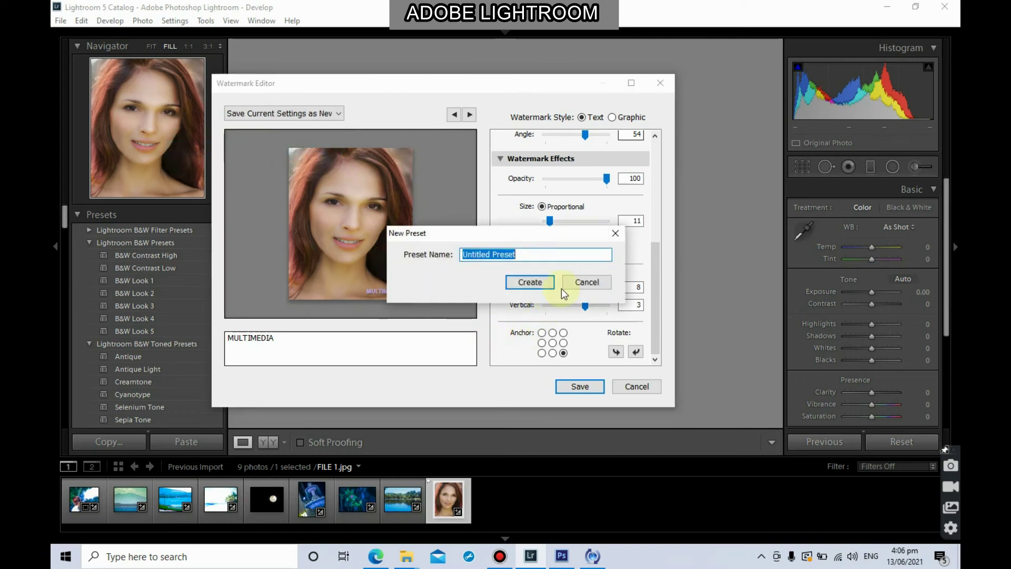
{"action": "type", "text": "SAMP"}
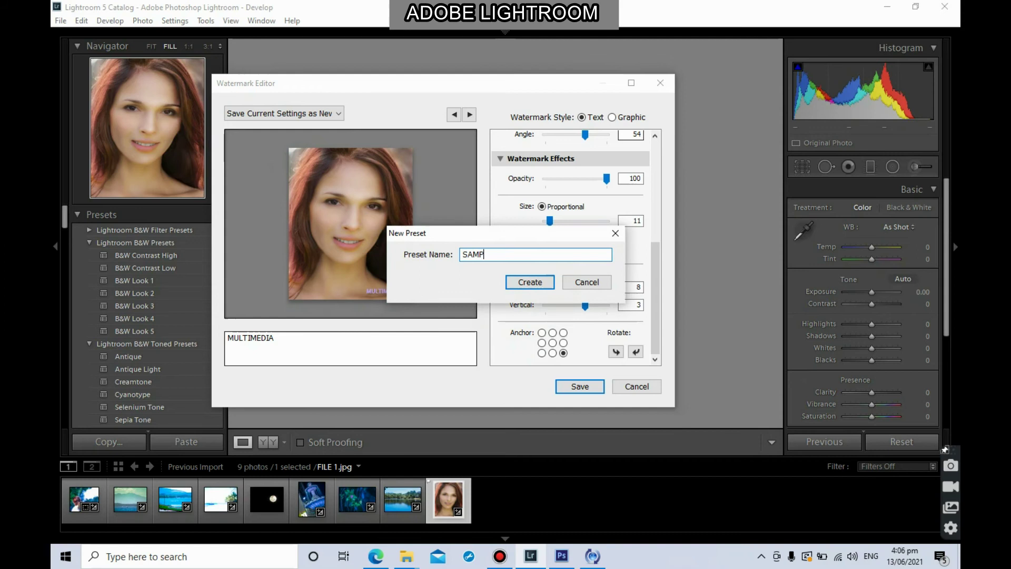
{"action": "type", "text": "LEWATERMA"}
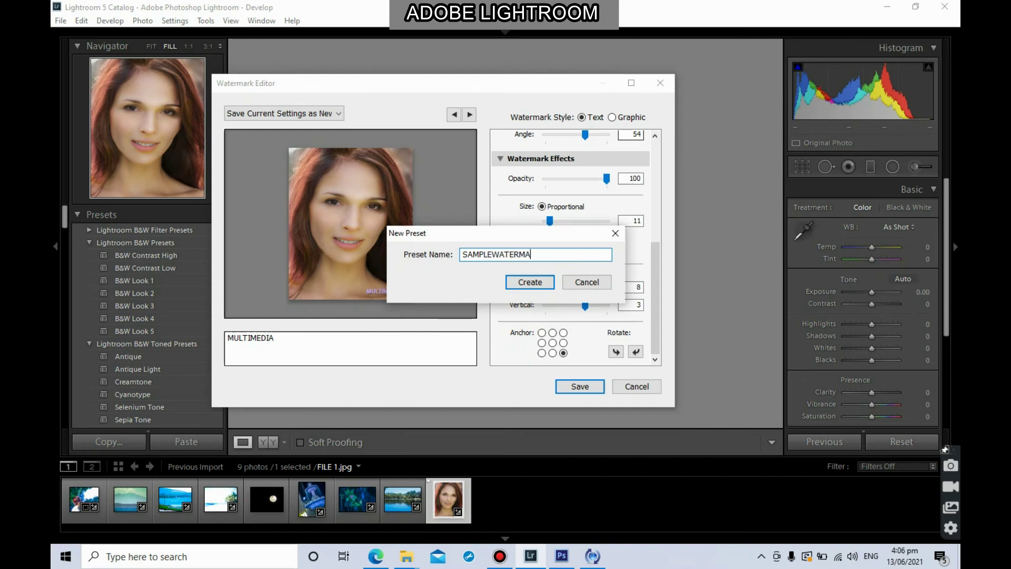
{"action": "type", "text": "RK TEXT"}
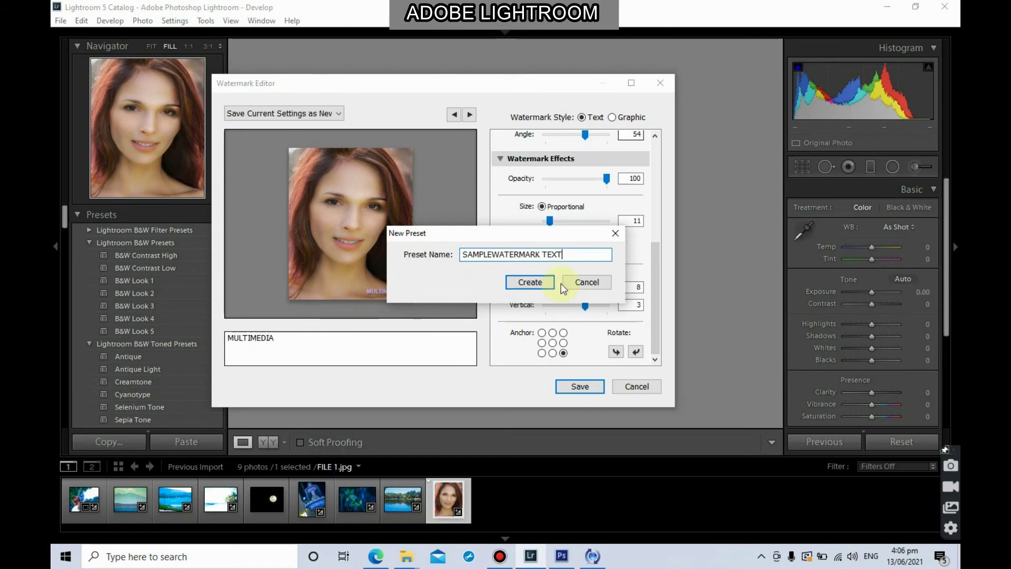
{"action": "left_click", "coordinate": [542, 285]}
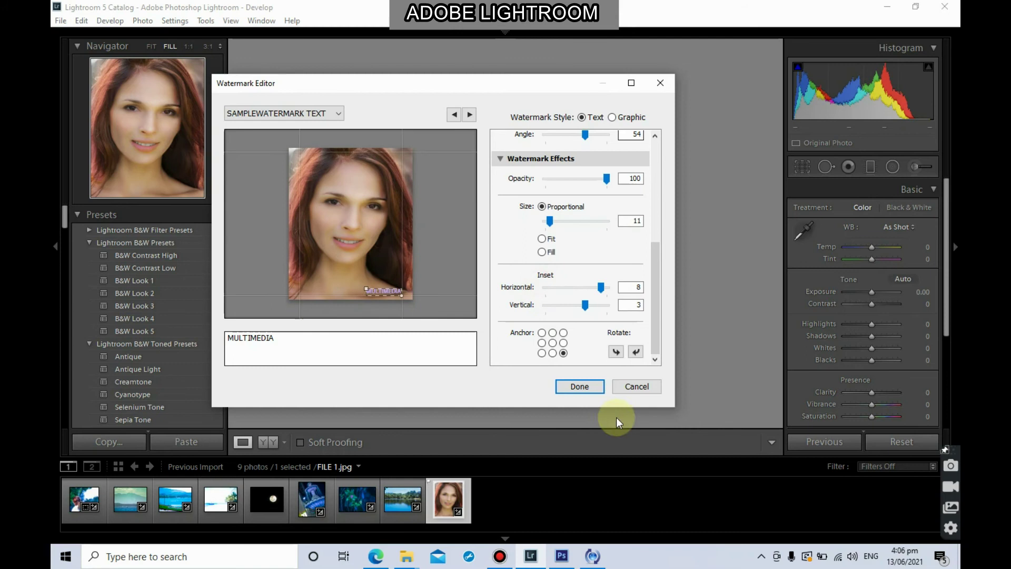
Step: Finish editing the watermark and open the export settings for FILE 1.jpg
{"action": "left_click", "coordinate": [581, 387]}
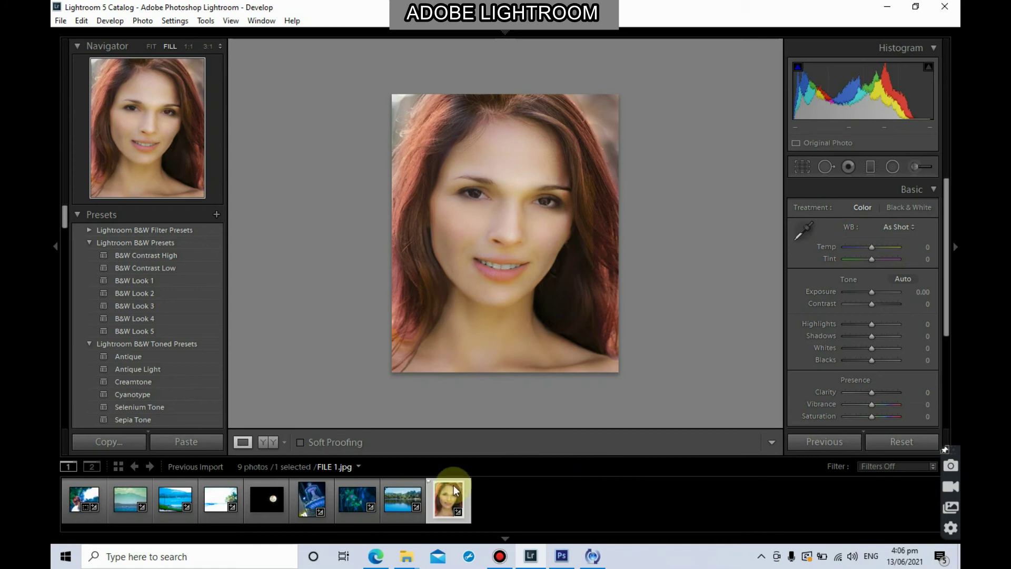
{"action": "right_click", "coordinate": [447, 499]}
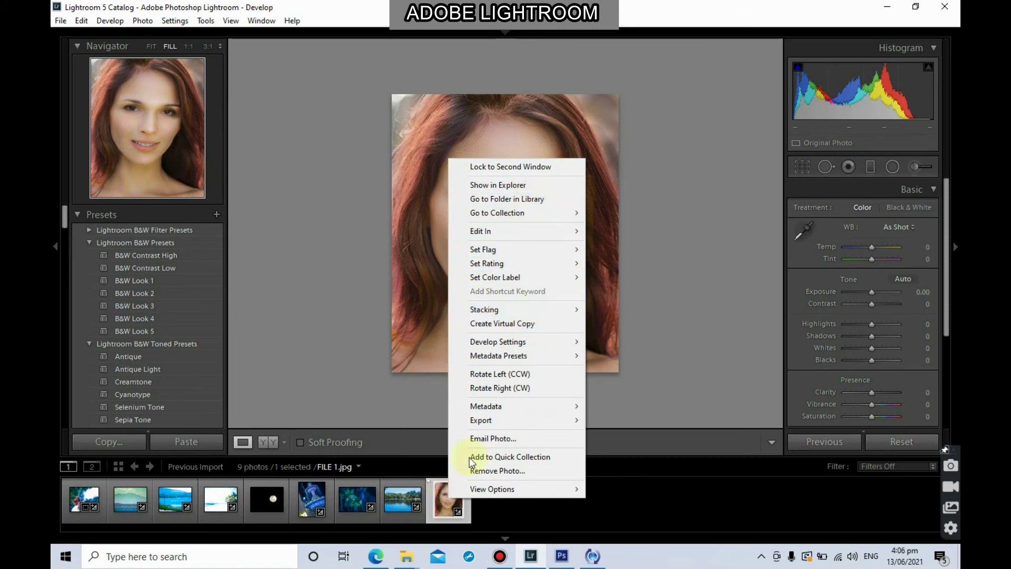
{"action": "mouse_move", "coordinate": [543, 425]}
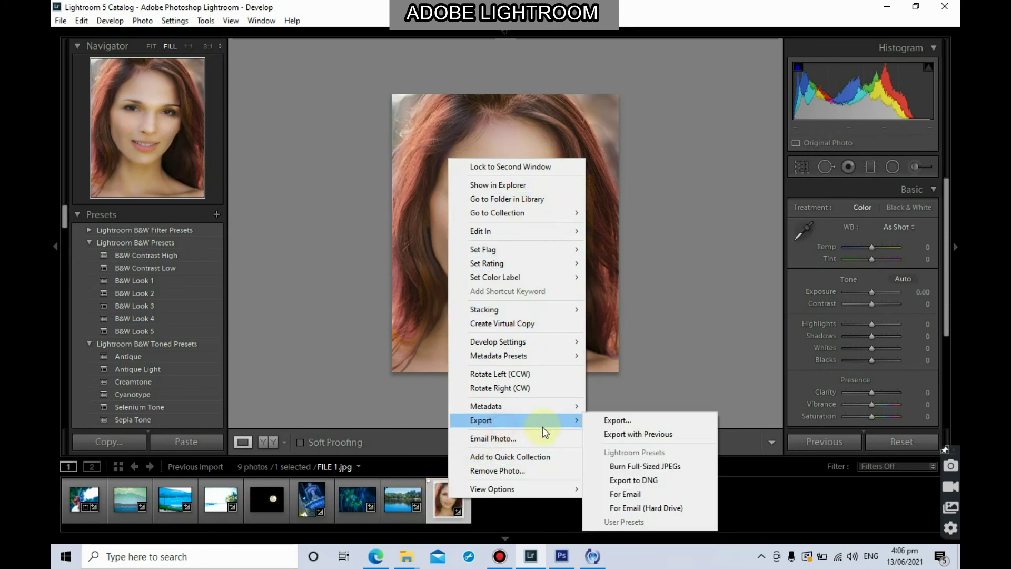
{"action": "left_click", "coordinate": [646, 423]}
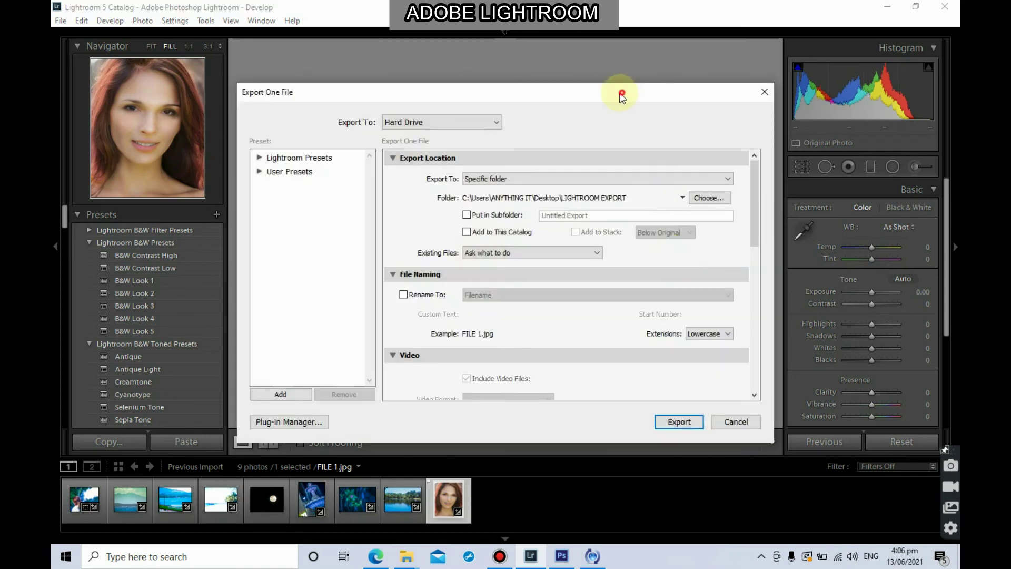
{"action": "left_click_drag", "start_coordinate": [621, 97], "coordinate": [591, 30]}
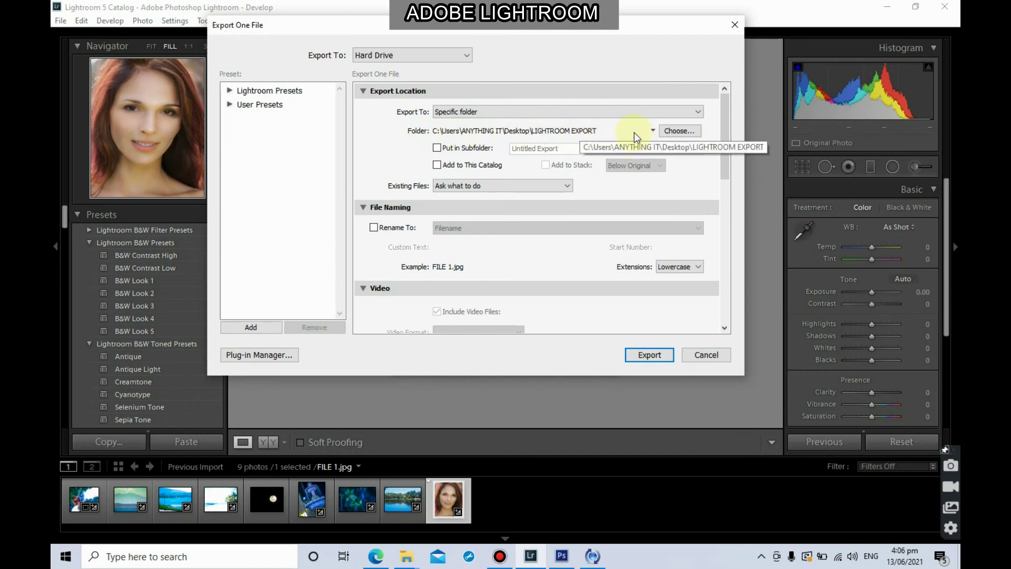
Step: Enable watermarking with the SAMPLEWATERMARK TEXT preset and export the photo to the LIGHTROOM EXPORT folder
{"action": "scroll", "coordinate": [723, 150], "scroll_direction": "down", "scroll_amount": 2}
{"action": "left_click_drag", "start_coordinate": [722, 150], "coordinate": [693, 314]}
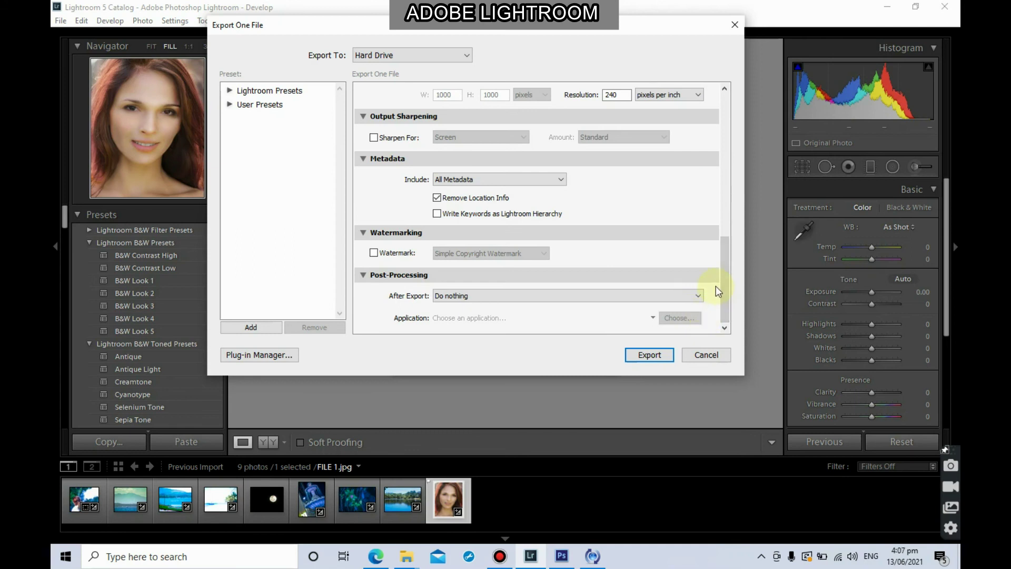
{"action": "left_click", "coordinate": [372, 254]}
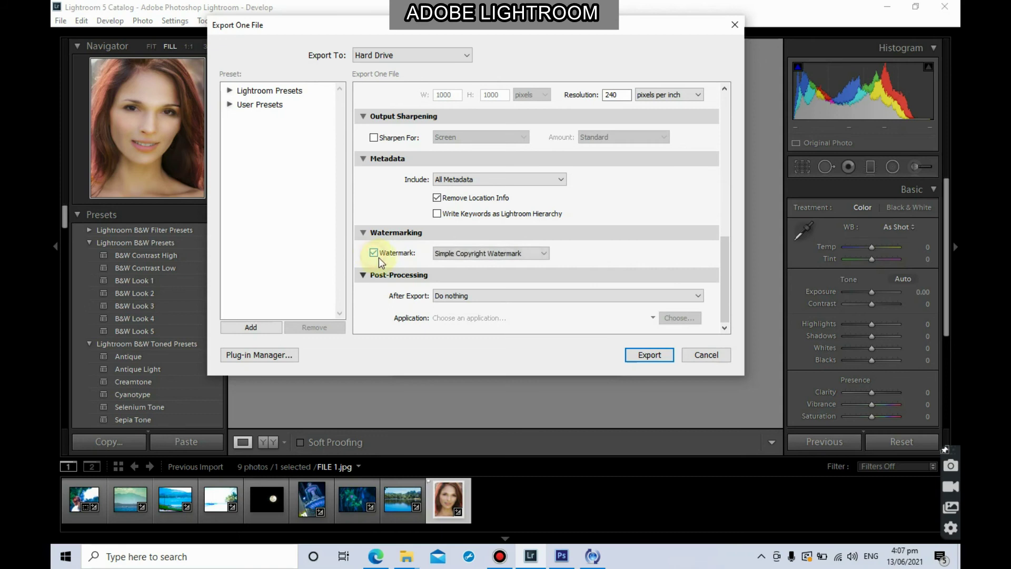
{"action": "left_click", "coordinate": [514, 253]}
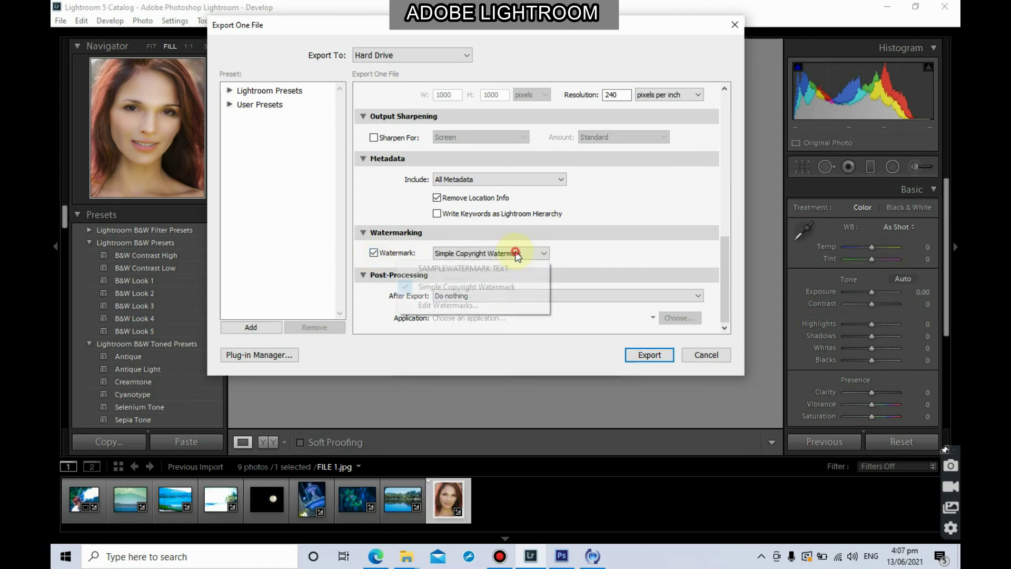
{"action": "left_click", "coordinate": [558, 252]}
{"action": "left_click", "coordinate": [546, 251]}
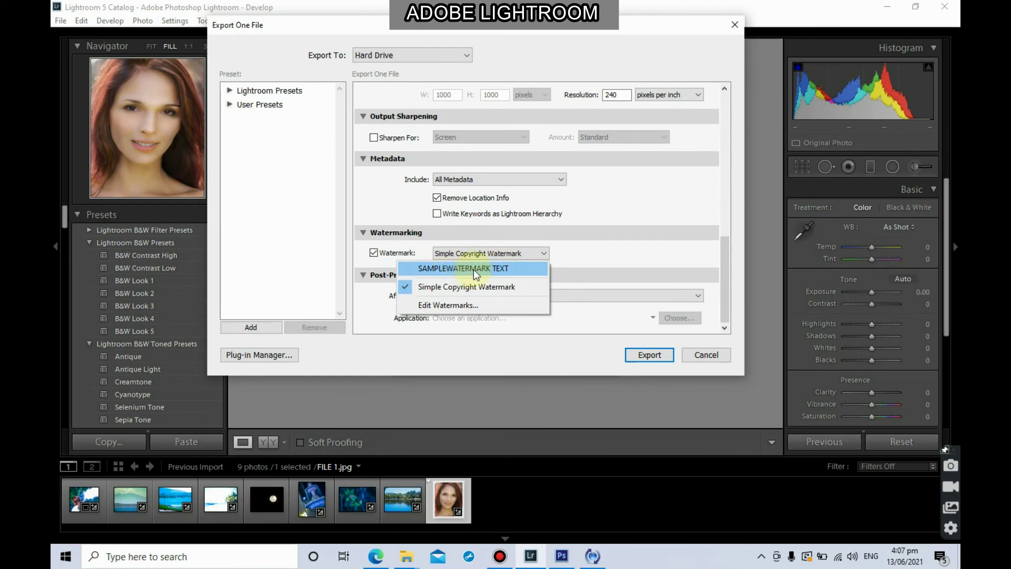
{"action": "left_click", "coordinate": [511, 270]}
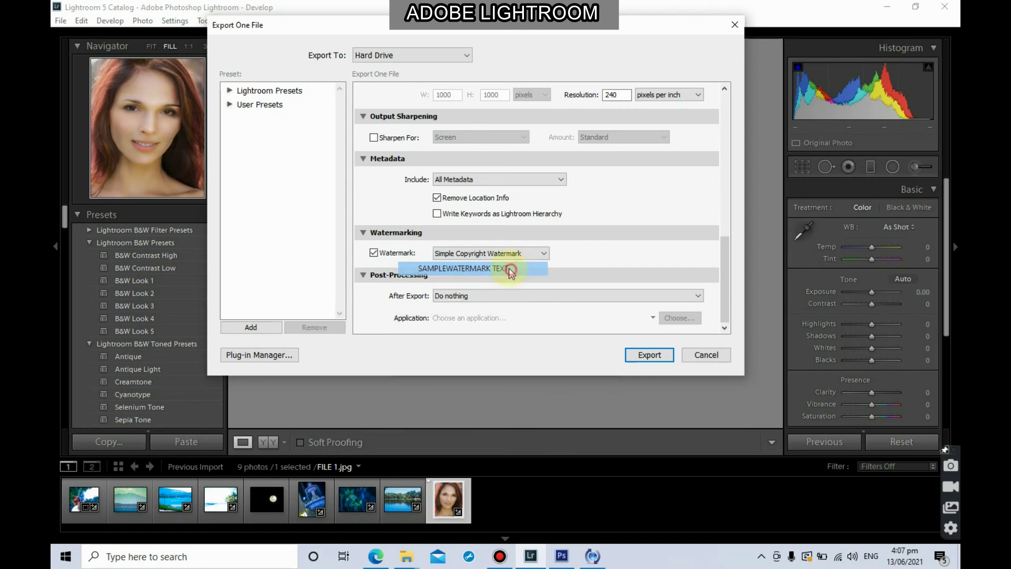
{"action": "left_click", "coordinate": [649, 355]}
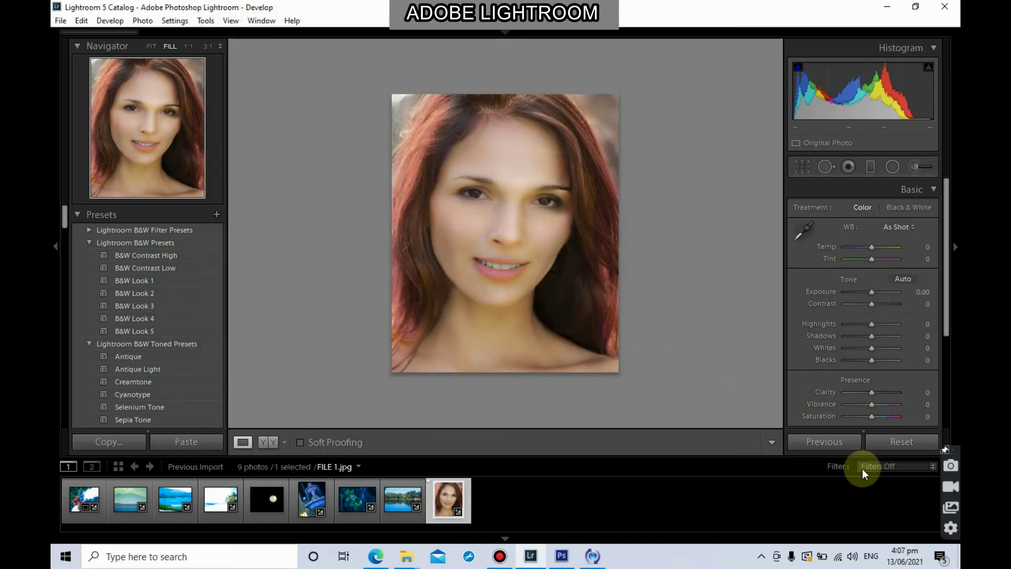
Step: Open the exported FILE 1 from the desktop's LIGHTROOM EXPORT folder and inspect its watermark enlarged to 141%
{"action": "key", "text": "super+d"}
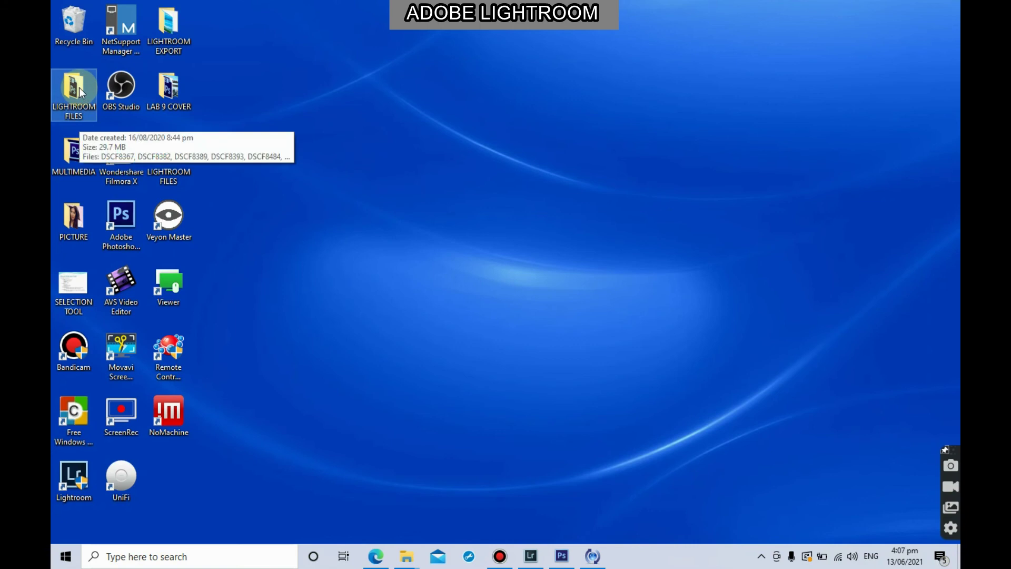
{"action": "double_click", "coordinate": [168, 24]}
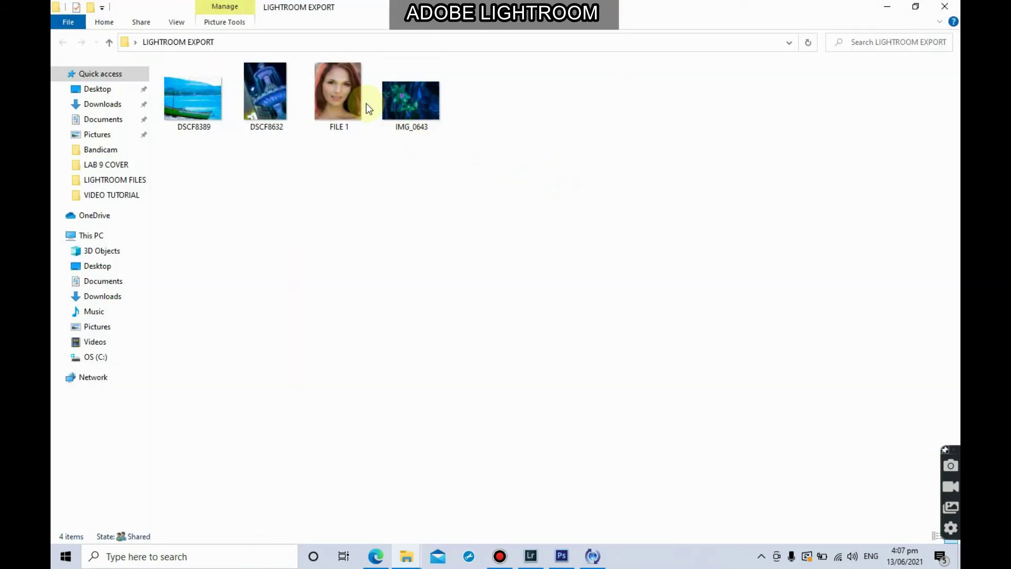
{"action": "double_click", "coordinate": [339, 93]}
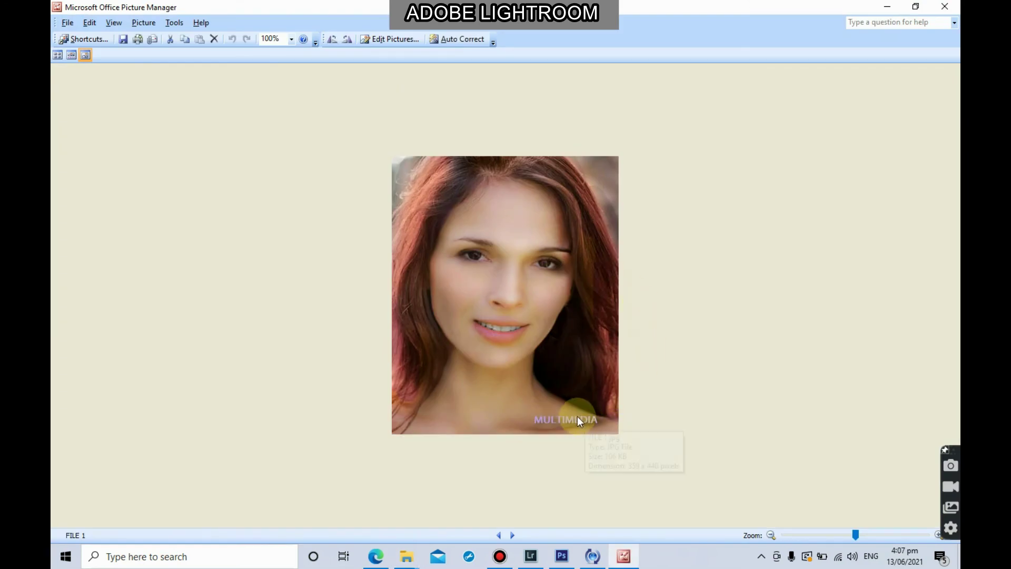
{"action": "left_click_drag", "start_coordinate": [858, 537], "coordinate": [867, 536]}
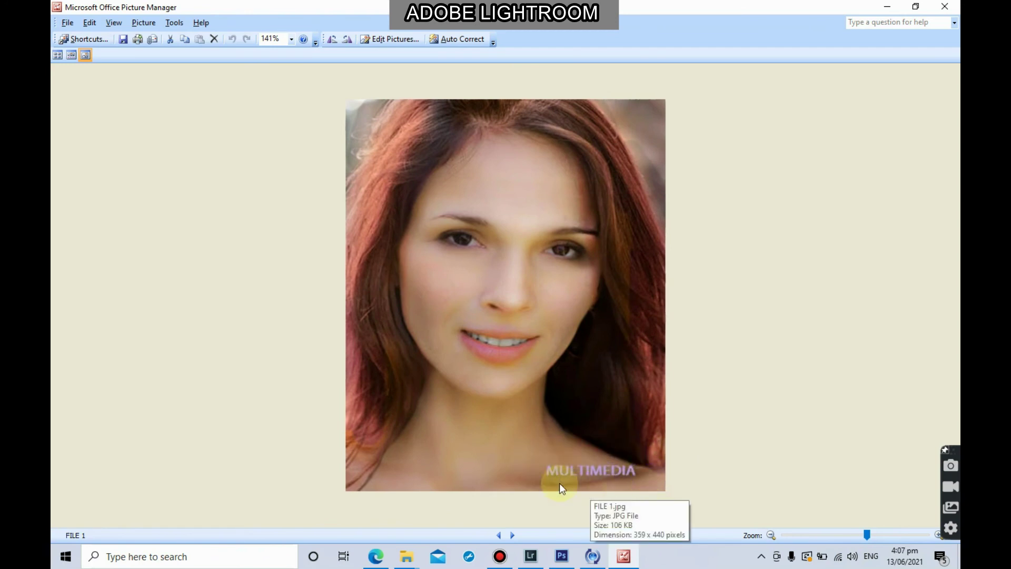
{"action": "left_click", "coordinate": [945, 6]}
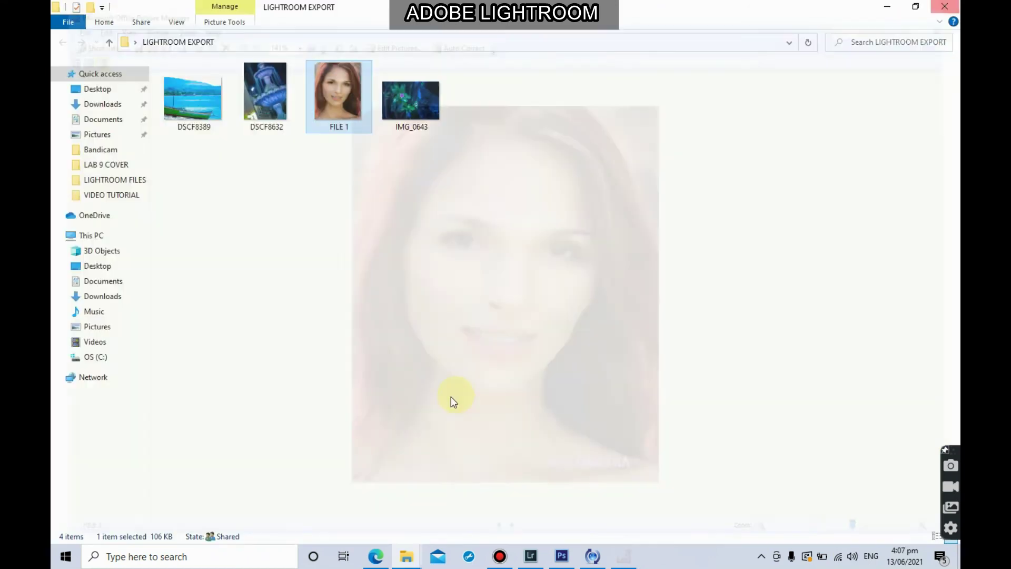
Step: Switch to the LIGHTROOM FILES folder and view the jameswatermarkpng logo image
{"action": "left_click", "coordinate": [530, 557]}
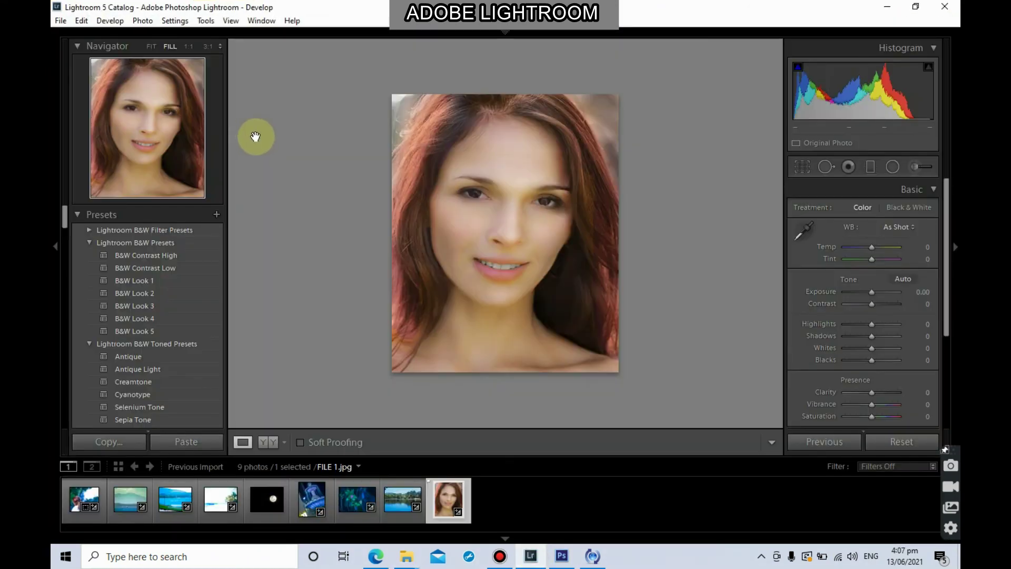
{"action": "left_click", "coordinate": [82, 20]}
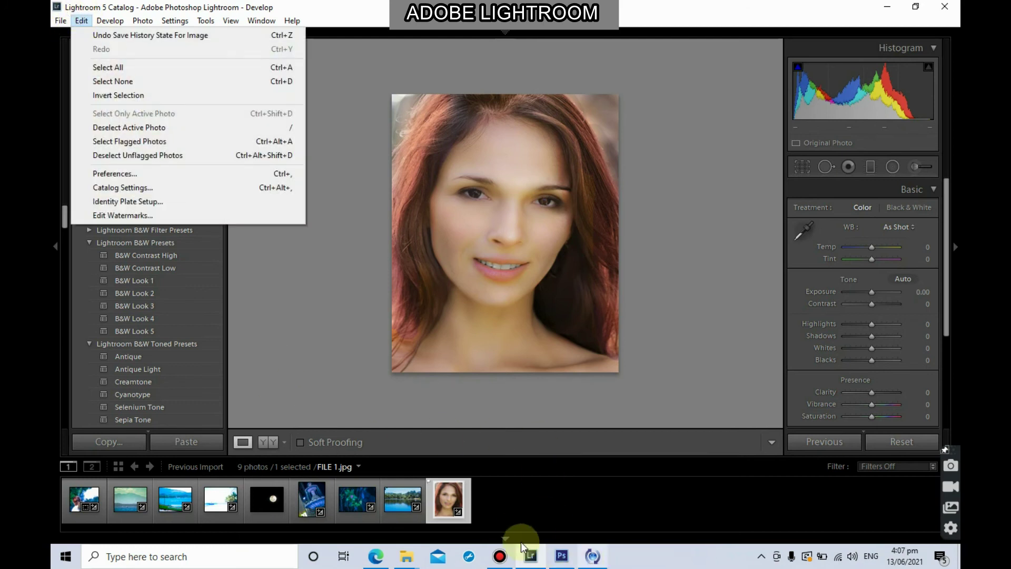
{"action": "left_click", "coordinate": [406, 556]}
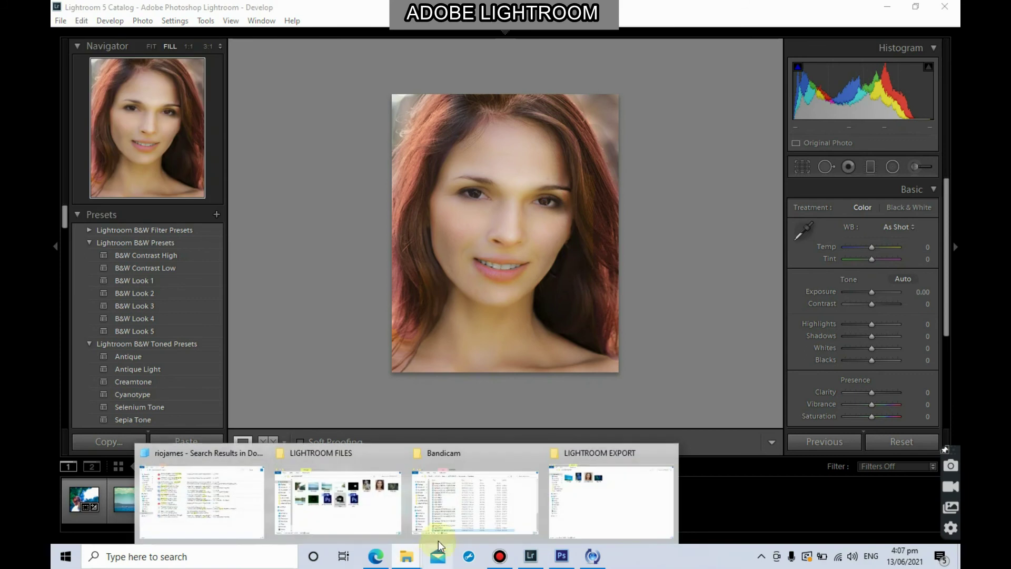
{"action": "left_click", "coordinate": [381, 513]}
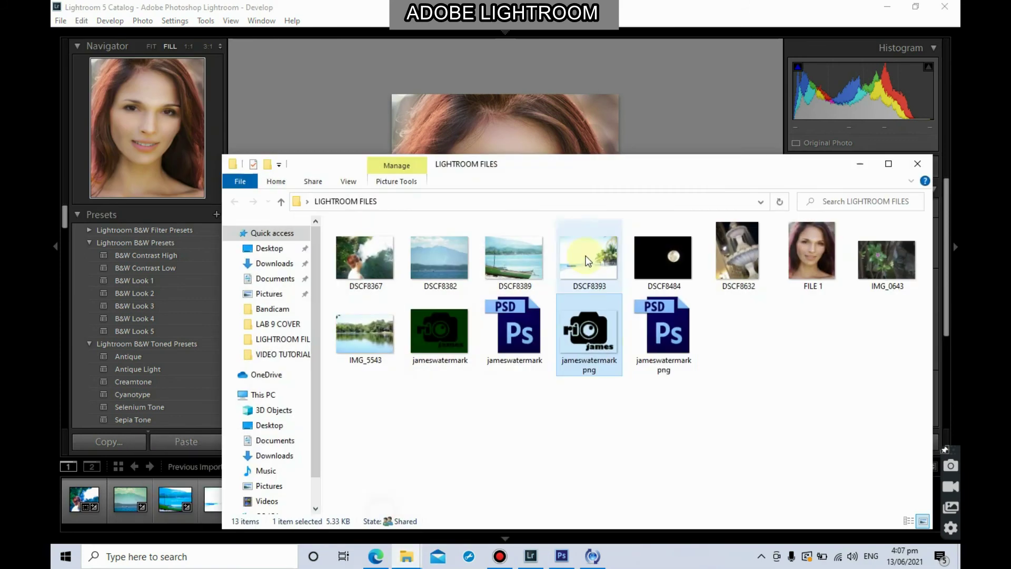
{"action": "left_click", "coordinate": [891, 164]}
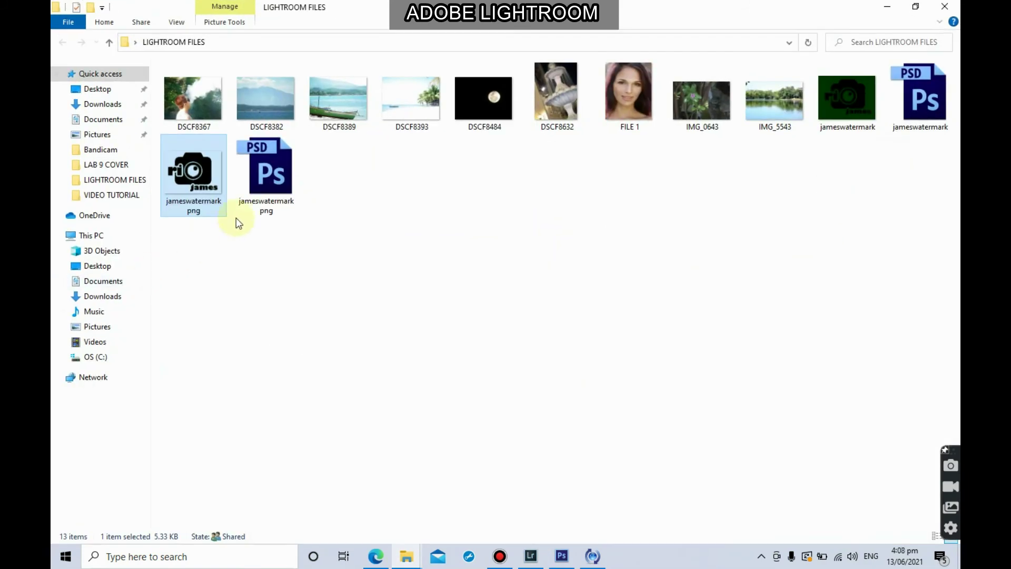
{"action": "double_click", "coordinate": [199, 185]}
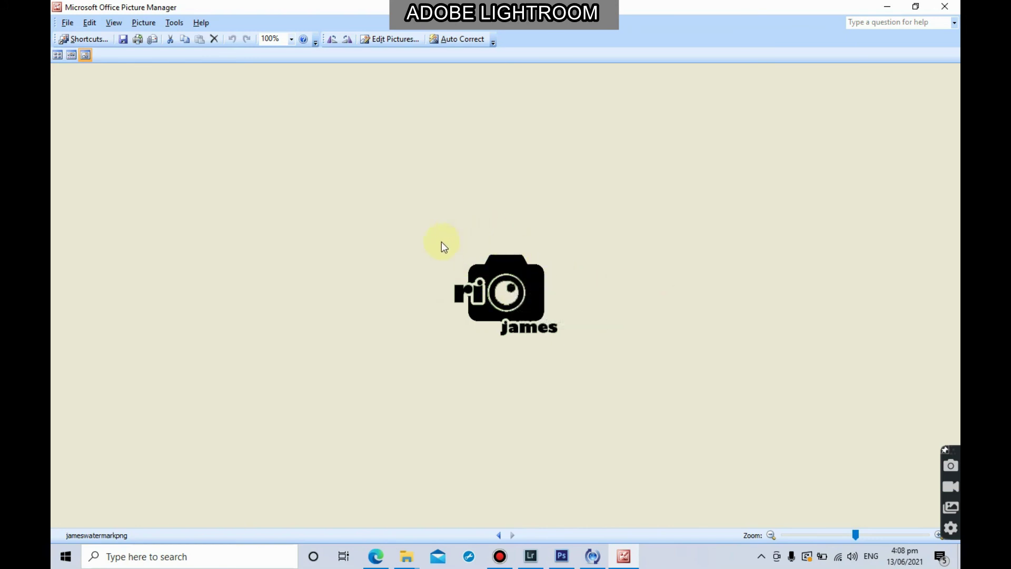
{"action": "left_click", "coordinate": [945, 6]}
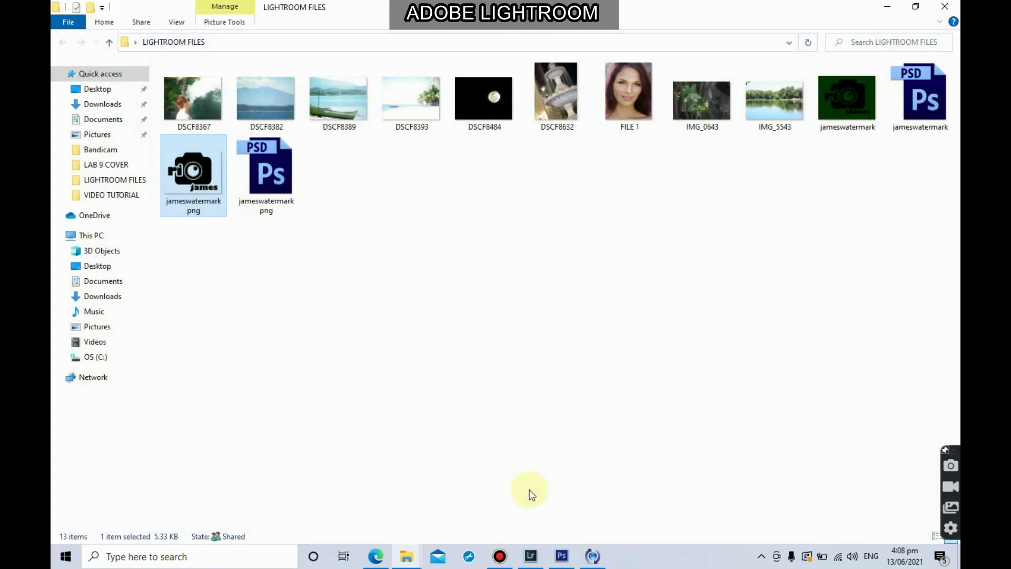
Step: Switch back to Lightroom, select DSCF8367.JPG and open the watermark editor for it
{"action": "left_click", "coordinate": [532, 551]}
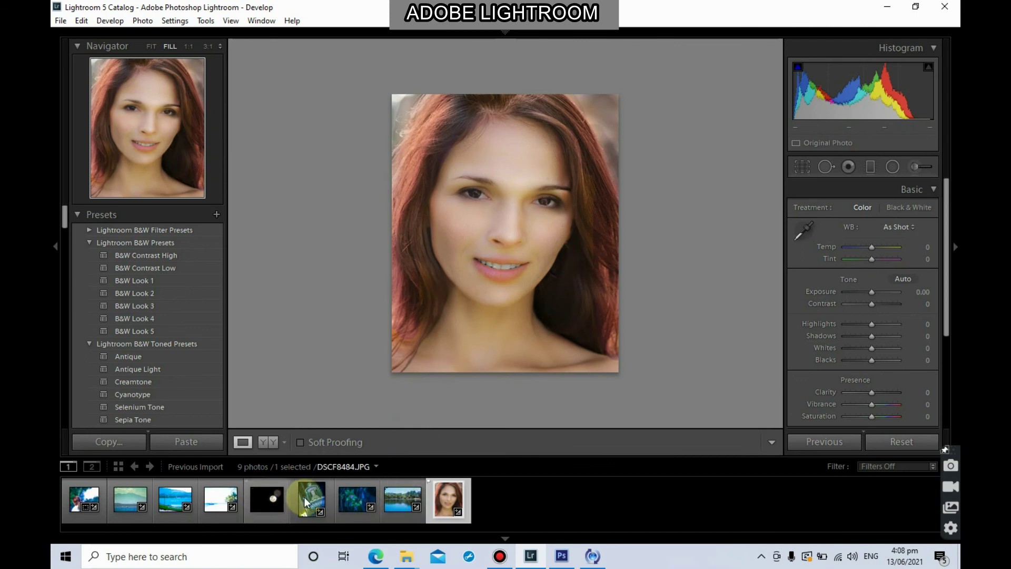
{"action": "left_click", "coordinate": [81, 498]}
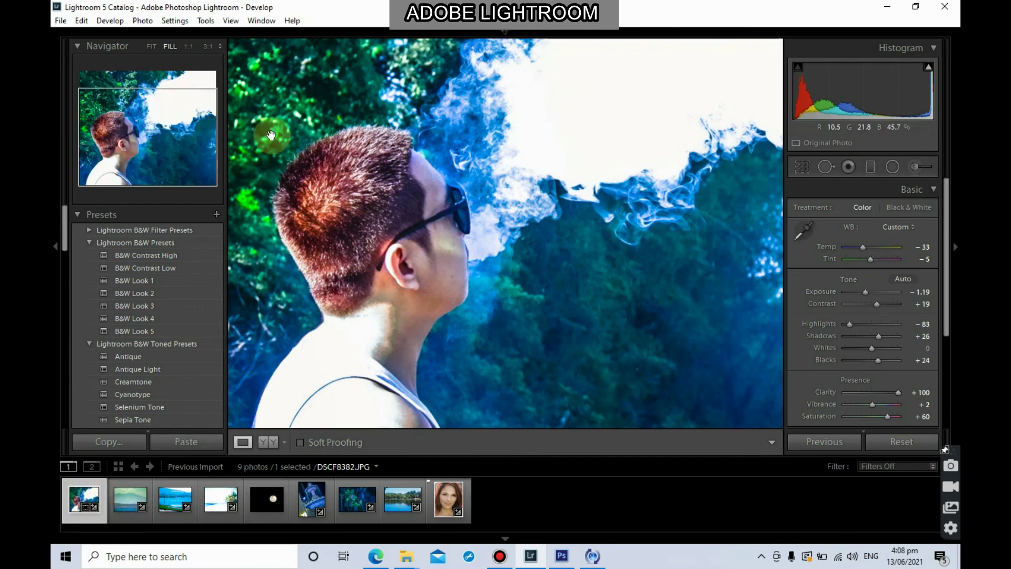
{"action": "left_click", "coordinate": [84, 23]}
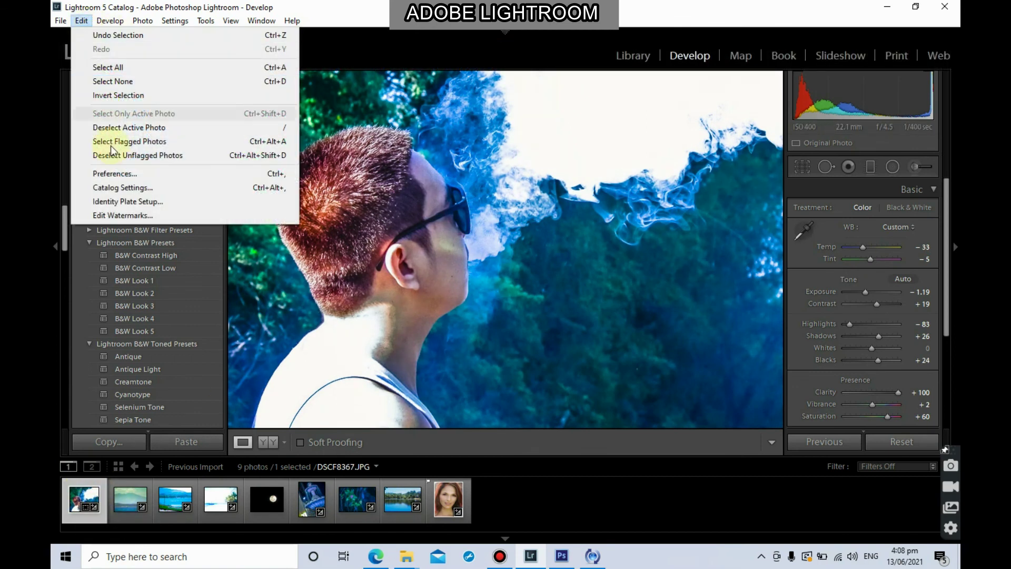
{"action": "left_click", "coordinate": [139, 216]}
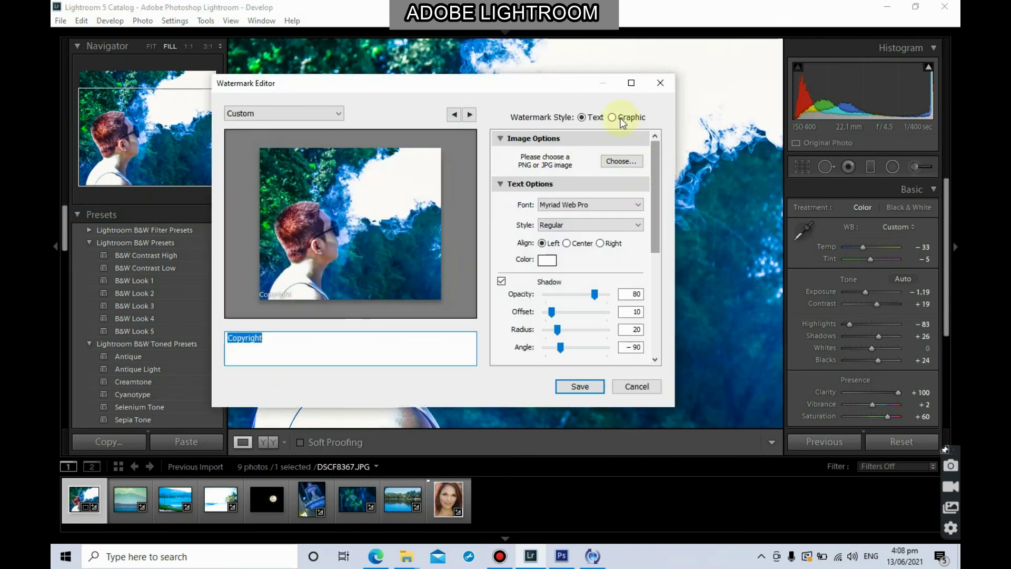
Step: Make the watermark a graphic one and load the jameswatermarkpng image from the LIGHTROOM FILES folder
{"action": "left_click", "coordinate": [614, 118]}
{"action": "left_click", "coordinate": [633, 164]}
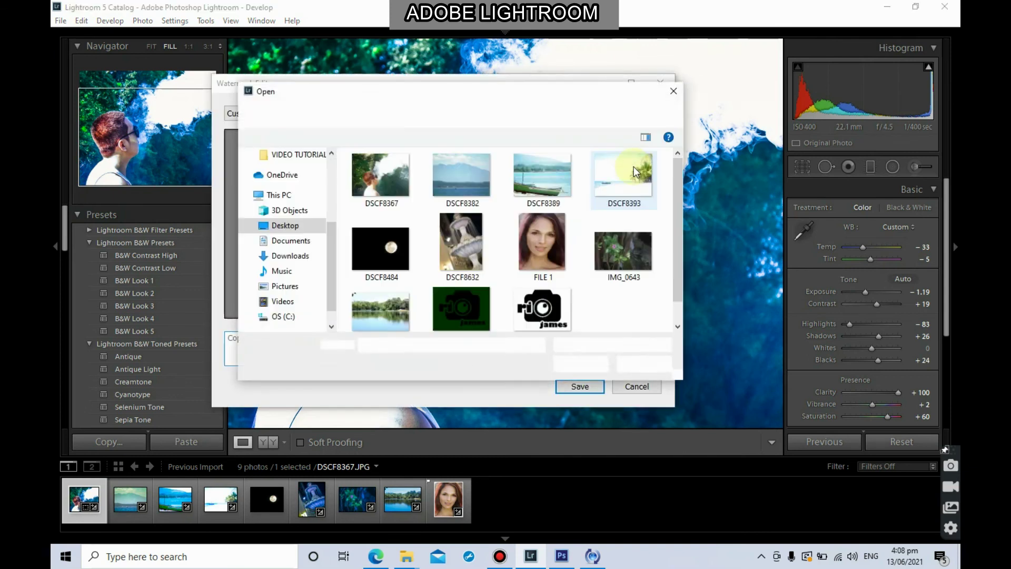
{"action": "scroll", "coordinate": [585, 284], "scroll_direction": "down", "scroll_amount": 1}
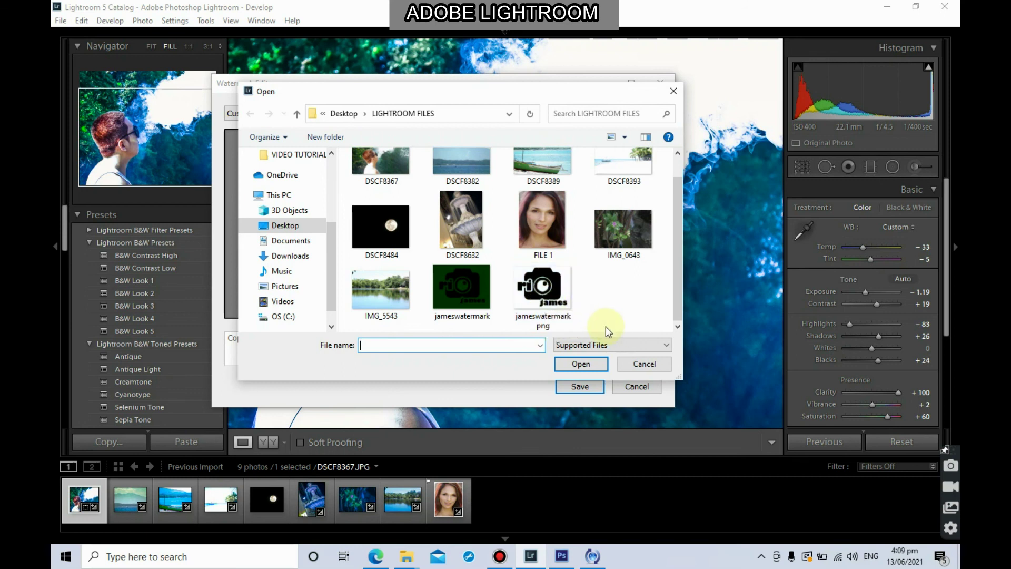
{"action": "double_click", "coordinate": [545, 287]}
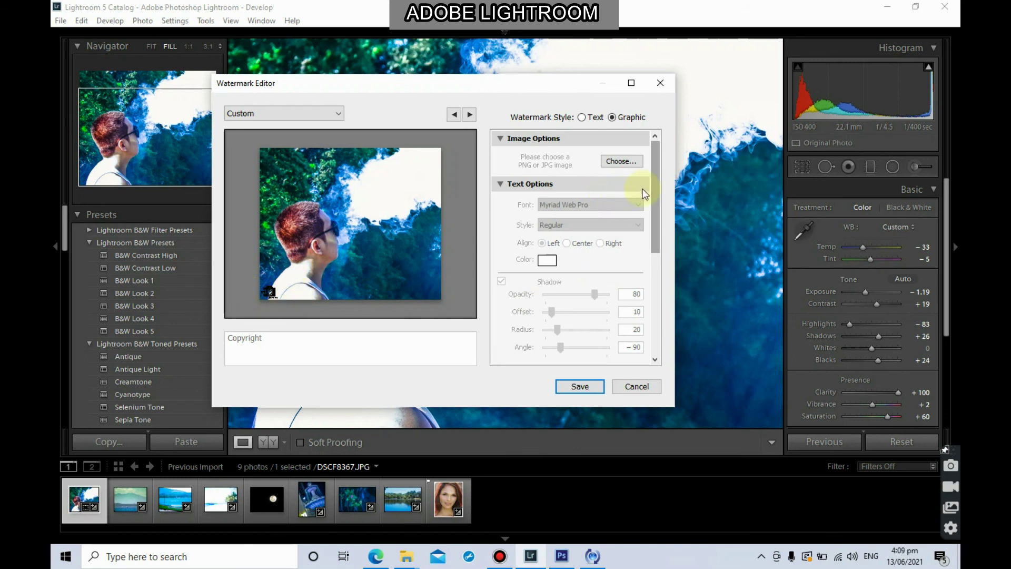
Step: Inset the logo watermark 5 horizontally and anchor it to the photo's top-right corner
{"action": "left_click_drag", "start_coordinate": [653, 180], "coordinate": [647, 310]}
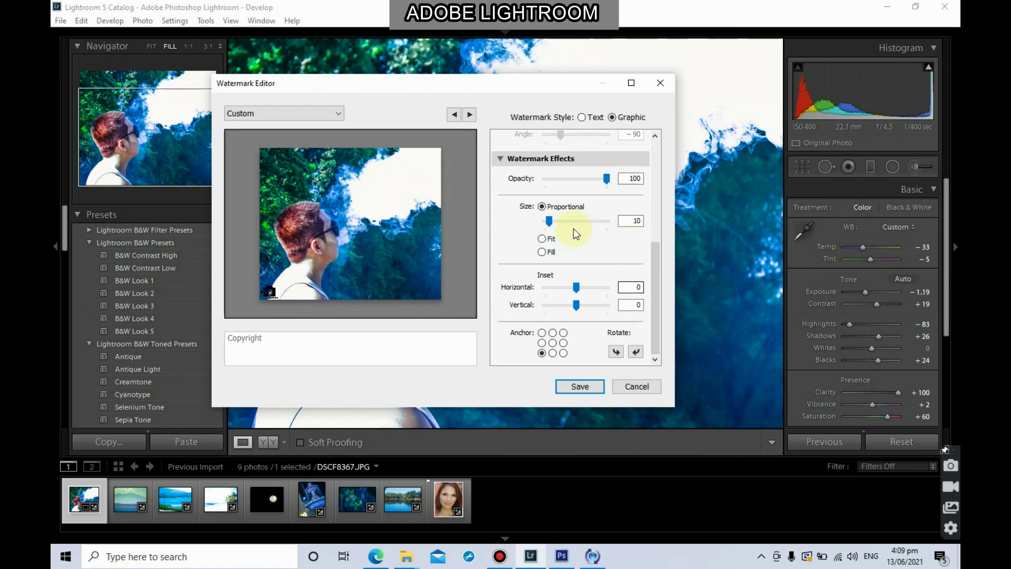
{"action": "left_click_drag", "start_coordinate": [576, 286], "coordinate": [591, 288]}
{"action": "left_click", "coordinate": [564, 352]}
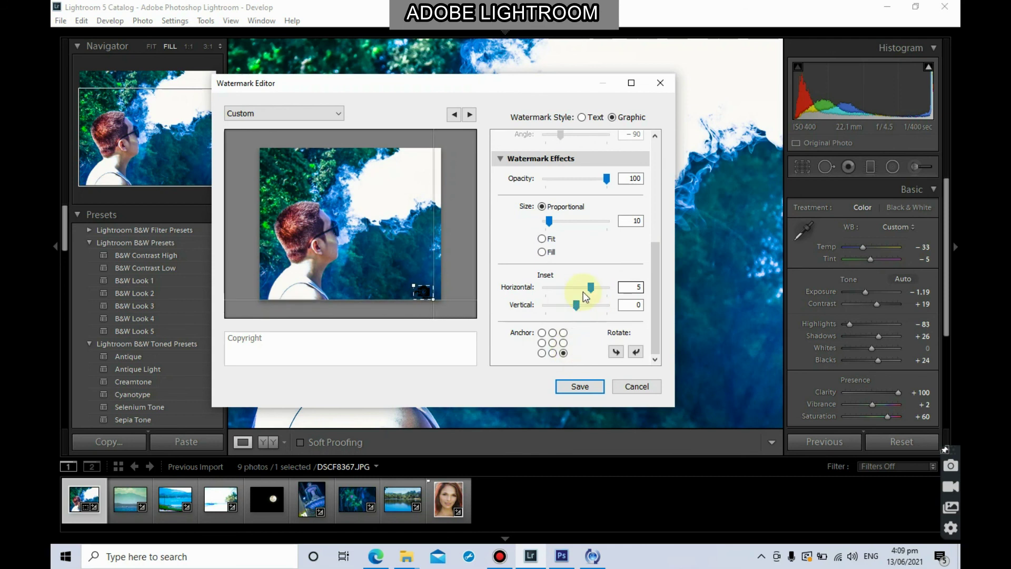
{"action": "left_click", "coordinate": [564, 332]}
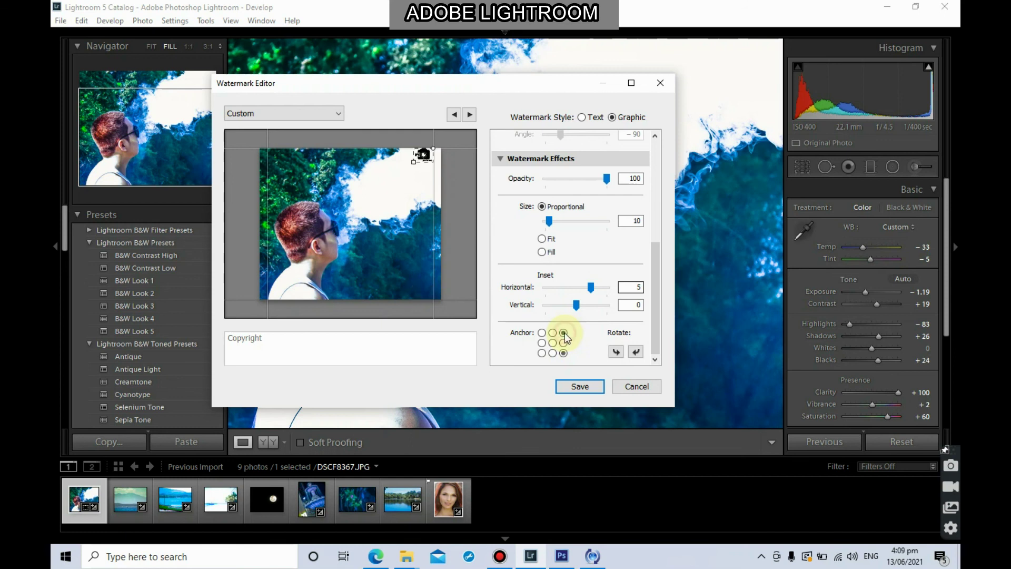
Step: Set the logo watermark's proportional size to 13, horizontal inset to 5, vertical inset to 6 and opacity to 62
{"action": "left_click_drag", "start_coordinate": [577, 310], "coordinate": [604, 287]}
{"action": "left_click_drag", "start_coordinate": [558, 221], "coordinate": [552, 221]}
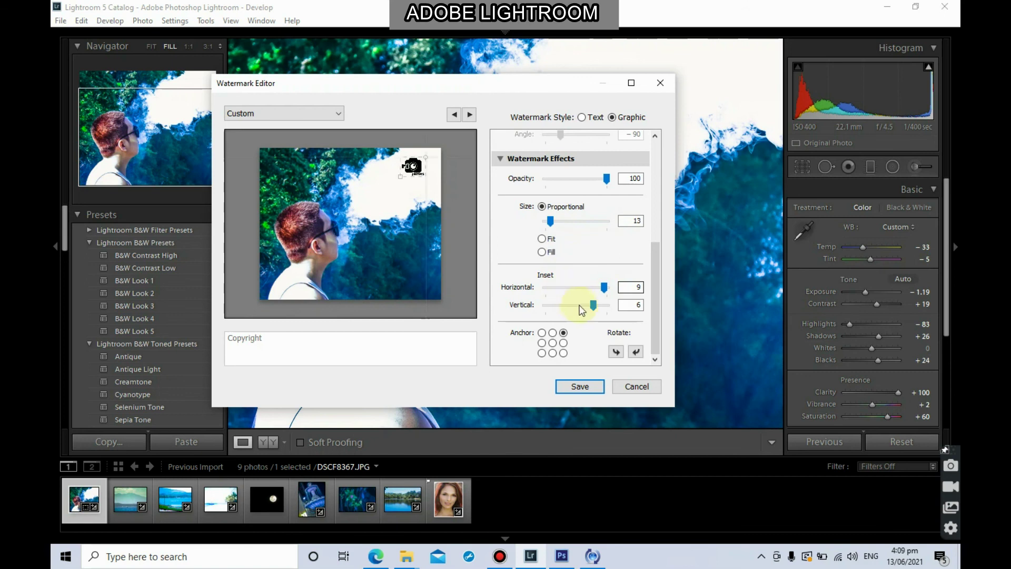
{"action": "left_click_drag", "start_coordinate": [605, 287], "coordinate": [593, 284]}
{"action": "left_click_drag", "start_coordinate": [606, 179], "coordinate": [584, 181]}
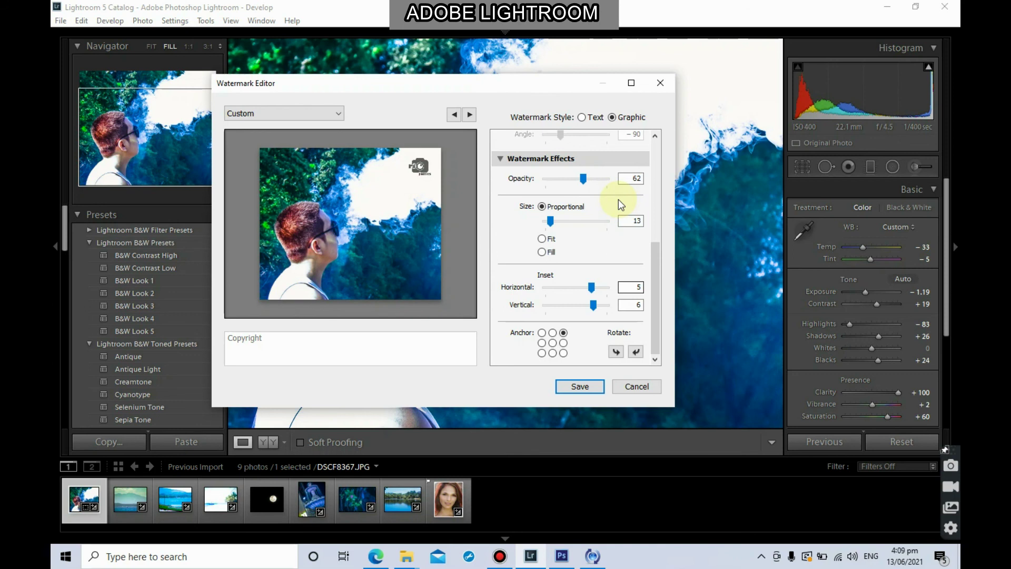
Step: Save the current logo watermark settings as a new preset named SAMPLEWATERMARK PHOTO and finish editing the watermark
{"action": "left_click", "coordinate": [331, 113]}
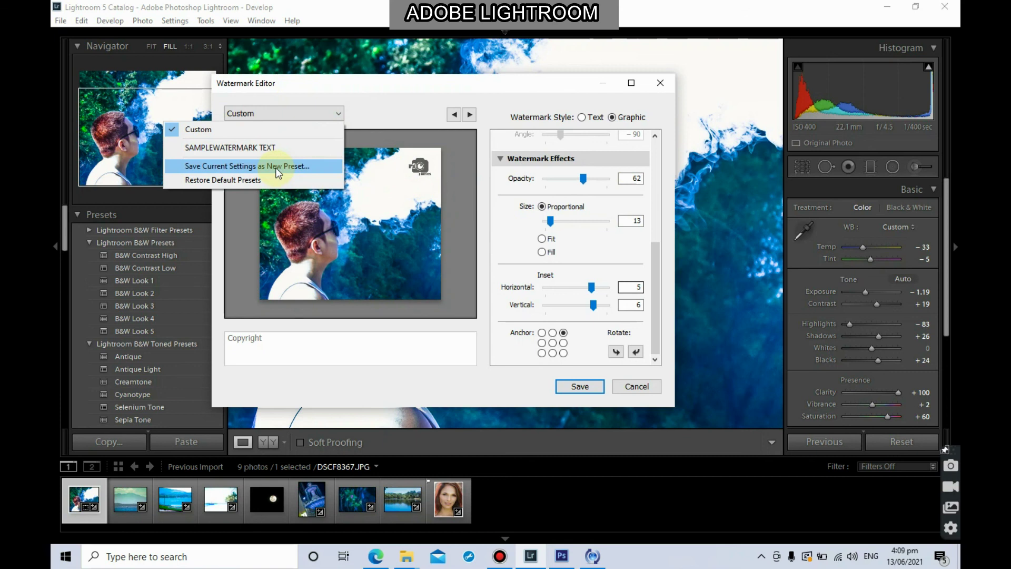
{"action": "left_click", "coordinate": [277, 166]}
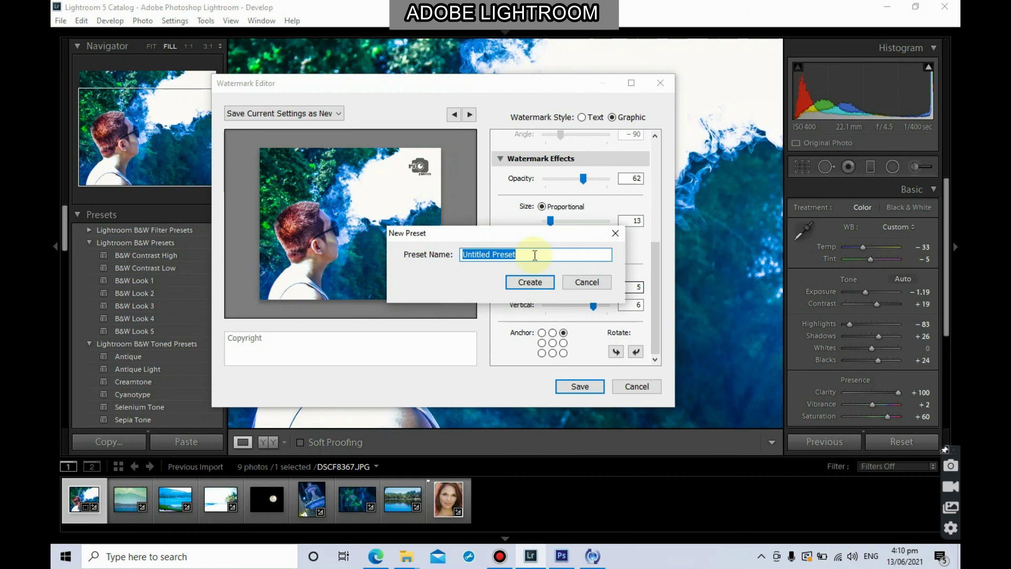
{"action": "type", "text": "SAMP"}
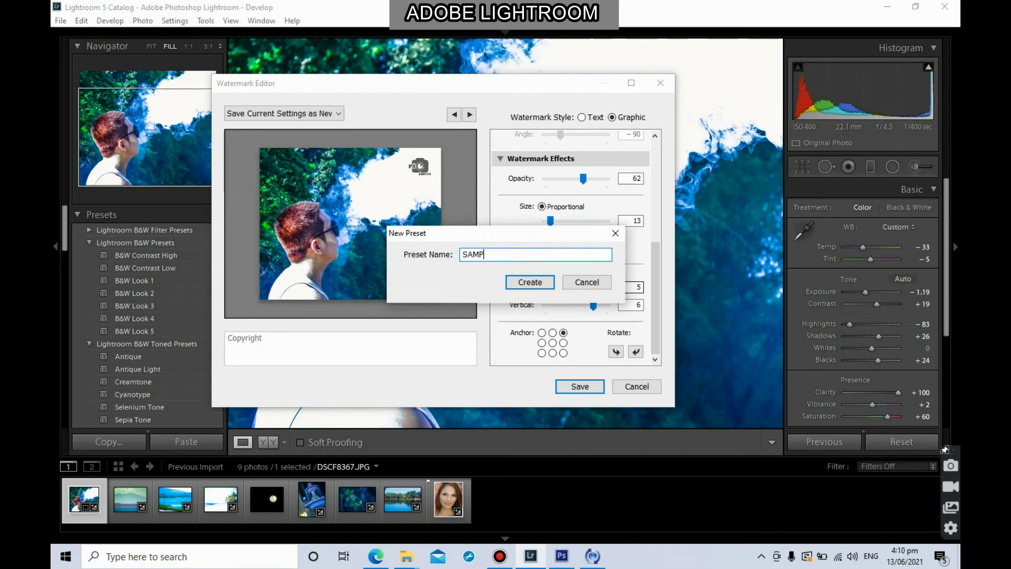
{"action": "type", "text": "LEWATERMARK PHOTO"}
{"action": "left_click", "coordinate": [535, 282]}
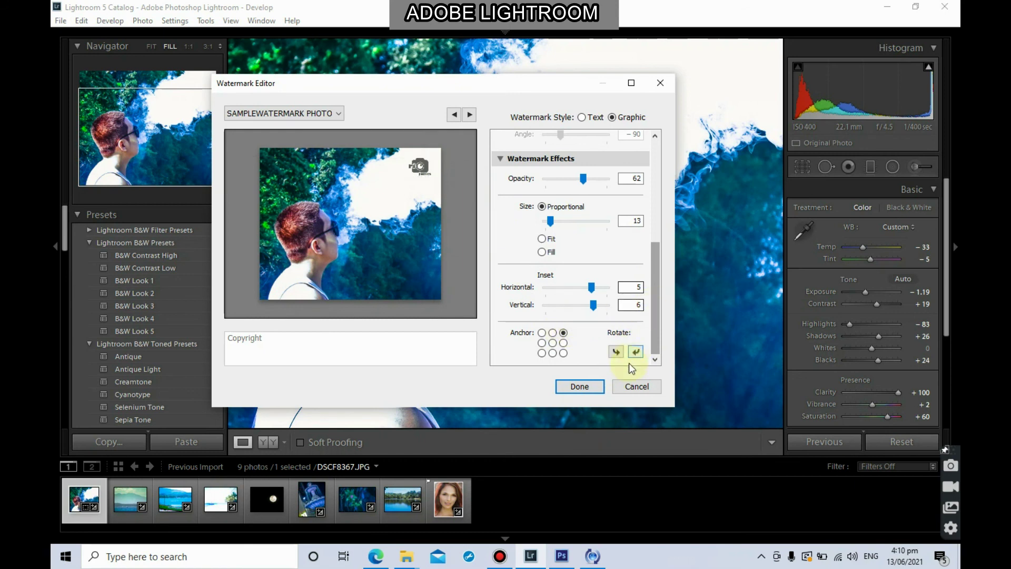
{"action": "left_click", "coordinate": [579, 386]}
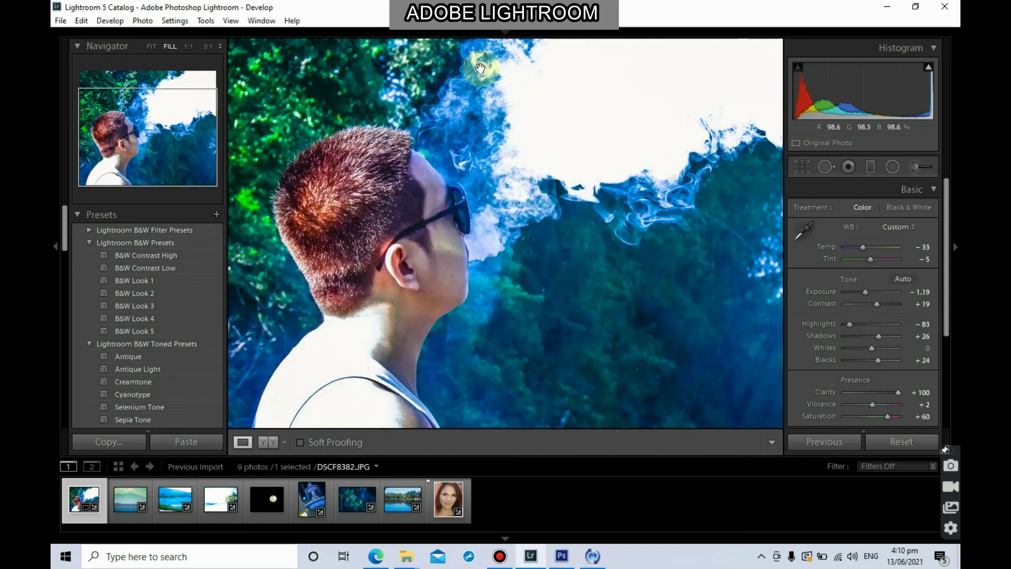
Step: Export DSCF8367.JPG to the LIGHTROOM EXPORT folder with the SAMPLEWATERMARK PHOTO watermark applied
{"action": "right_click", "coordinate": [83, 505]}
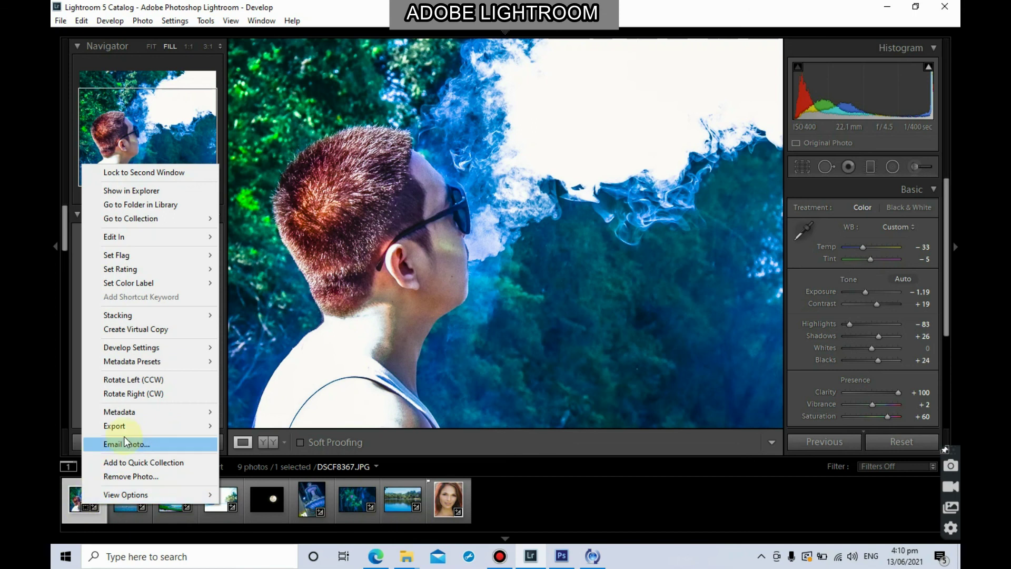
{"action": "mouse_move", "coordinate": [136, 426]}
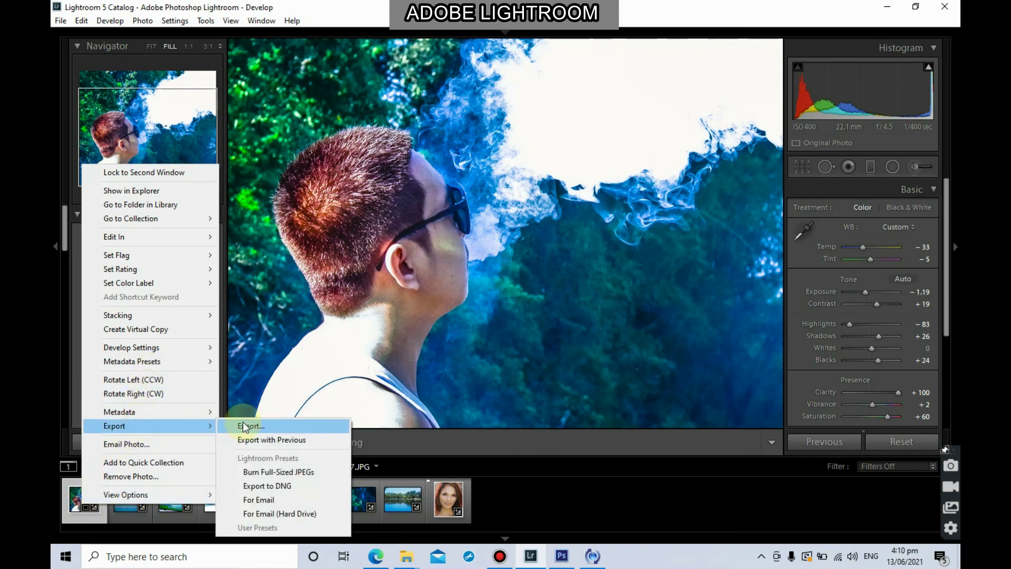
{"action": "left_click", "coordinate": [250, 426]}
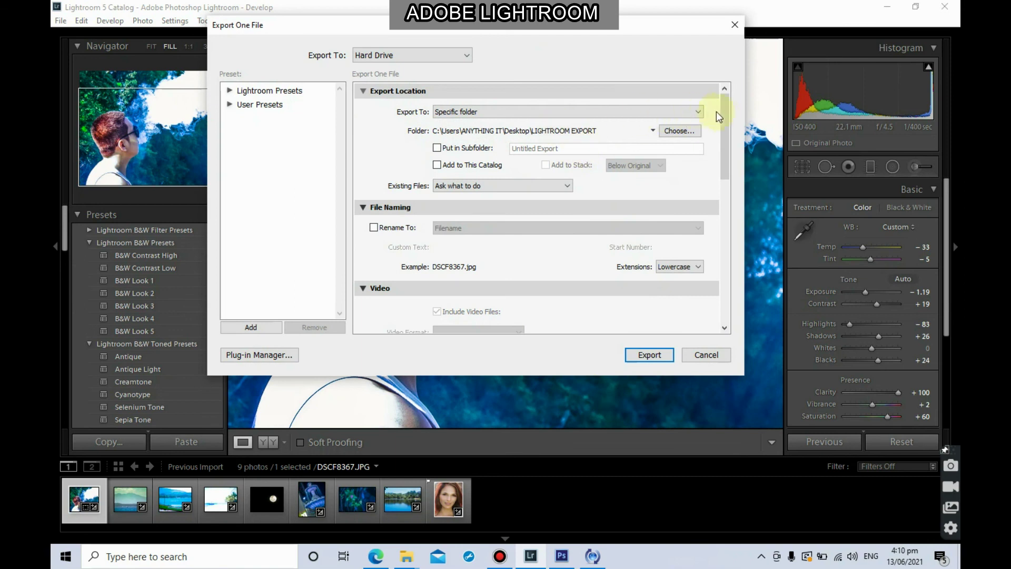
{"action": "left_click_drag", "start_coordinate": [725, 104], "coordinate": [722, 311]}
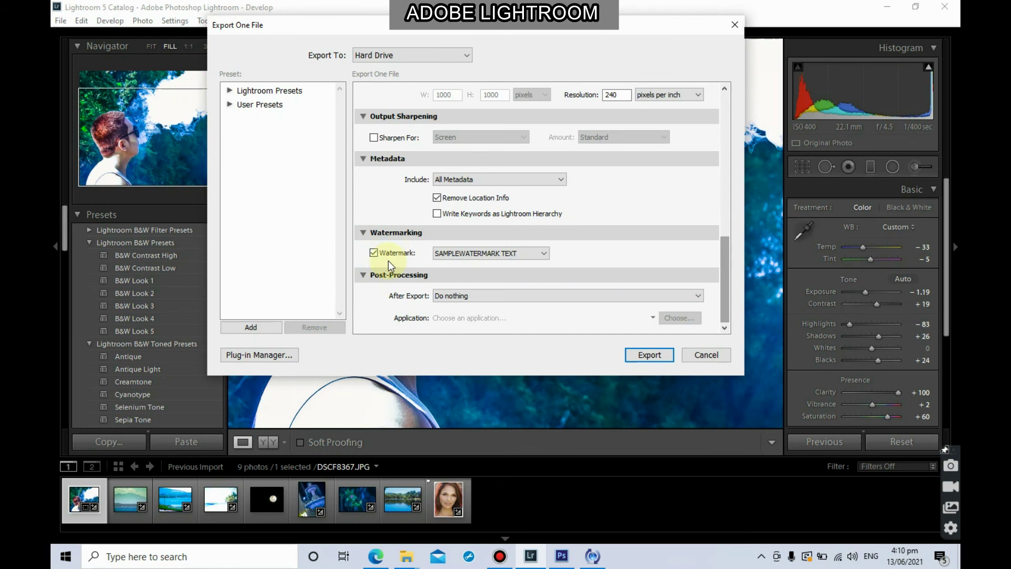
{"action": "left_click", "coordinate": [545, 253]}
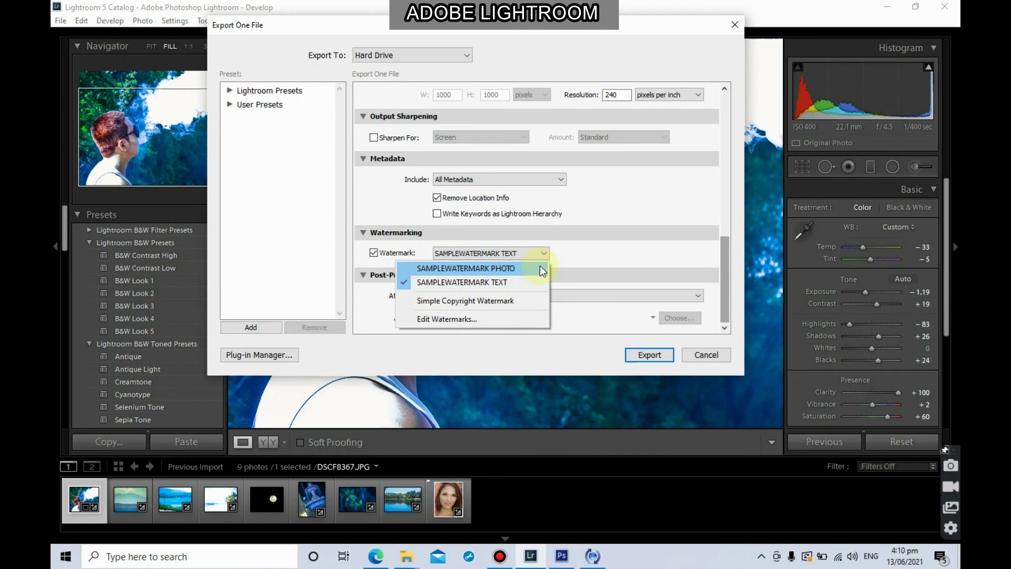
{"action": "left_click", "coordinate": [529, 267]}
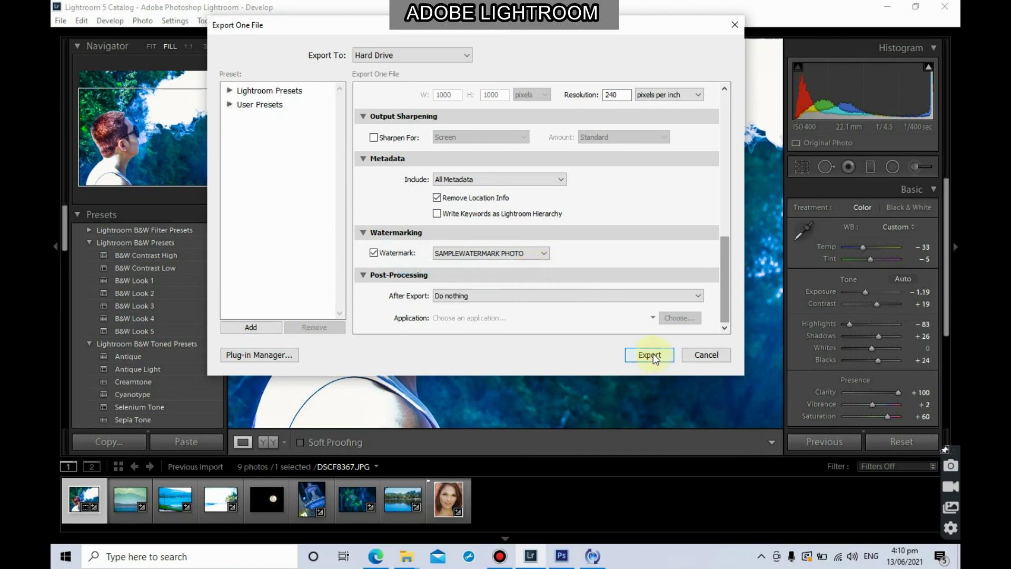
{"action": "left_click", "coordinate": [651, 355]}
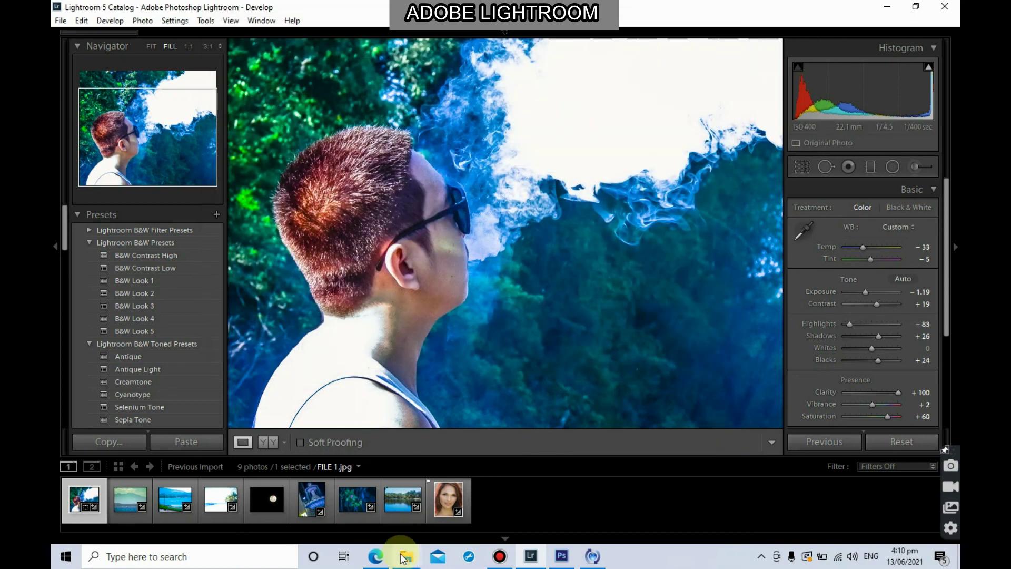
Step: View the exported DSCF8367 image from the LIGHTROOM EXPORT folder in File Explorer to check its logo watermark, and close it
{"action": "mouse_move", "coordinate": [410, 563]}
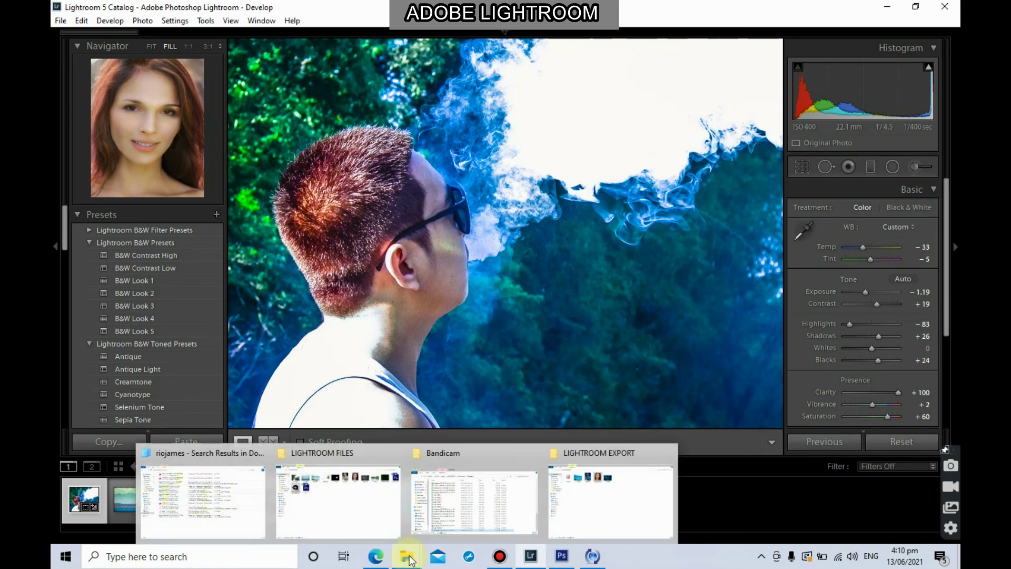
{"action": "left_click", "coordinate": [409, 556]}
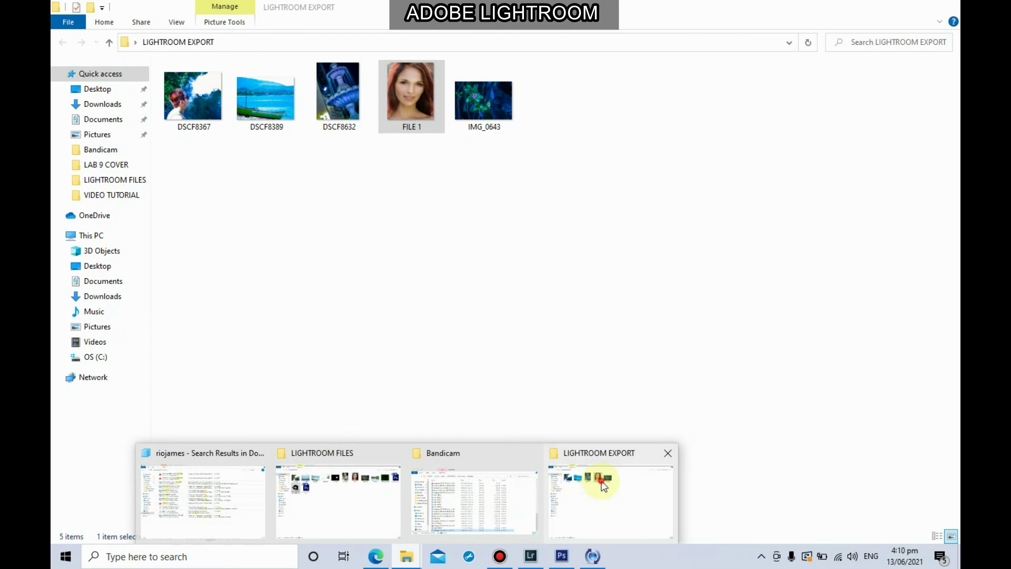
{"action": "left_click", "coordinate": [600, 481]}
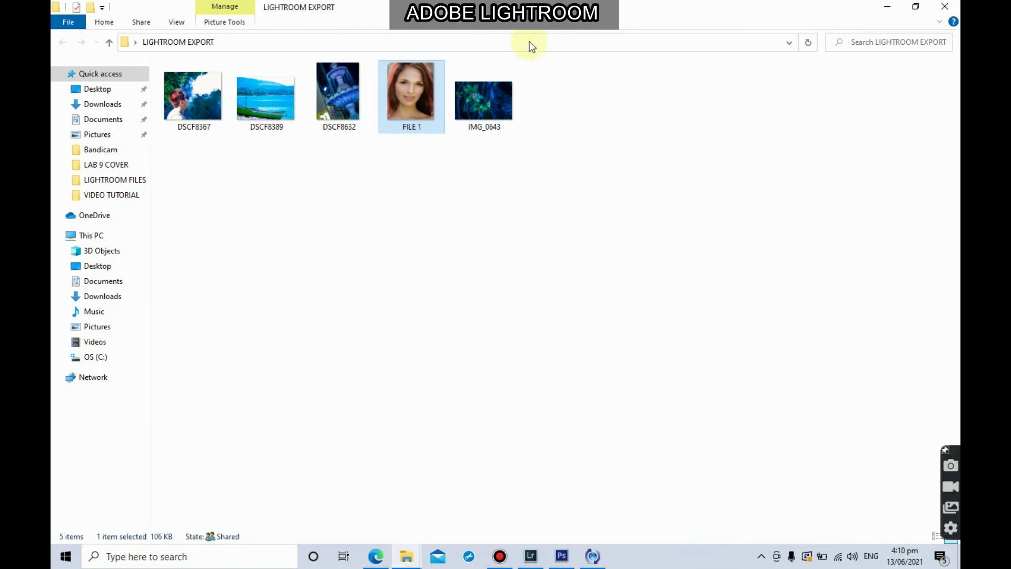
{"action": "left_click", "coordinate": [179, 103]}
{"action": "double_click", "coordinate": [179, 103]}
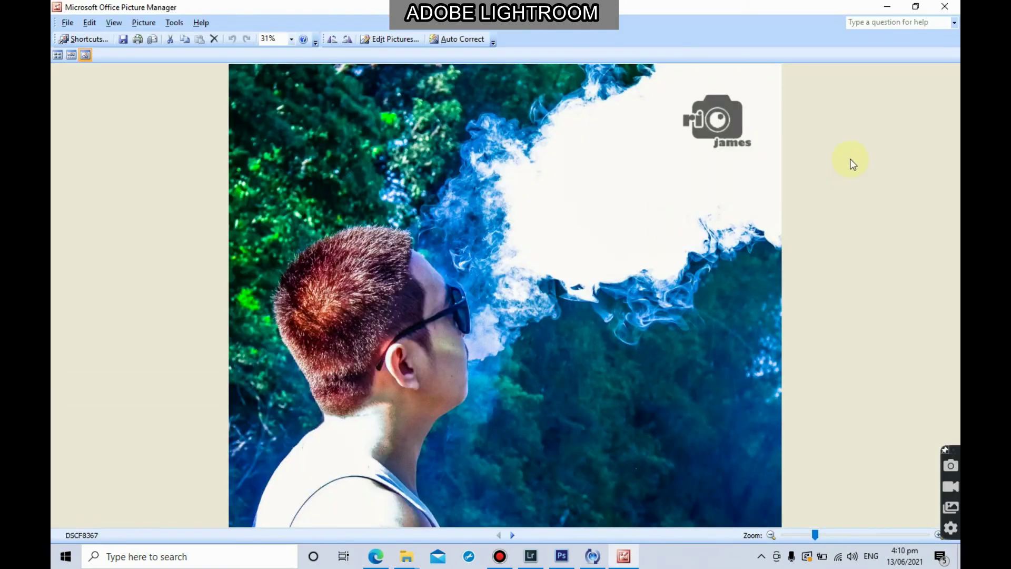
{"action": "mouse_move", "coordinate": [774, 117]}
{"action": "left_click", "coordinate": [955, 9]}
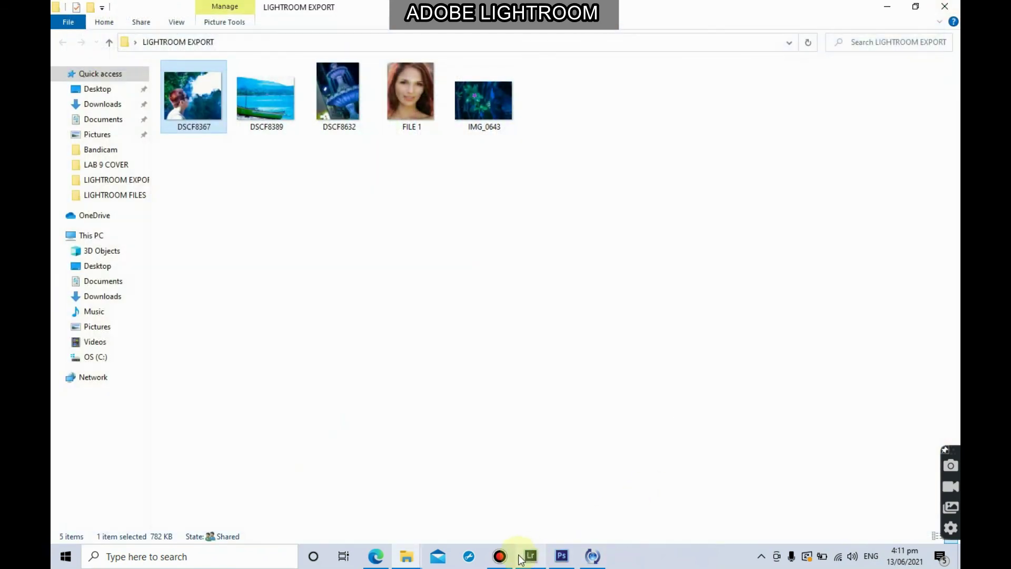
Step: Reopen the exported DSCF8367 image for a second look, close the viewer and switch back to Lightroom
{"action": "double_click", "coordinate": [181, 103]}
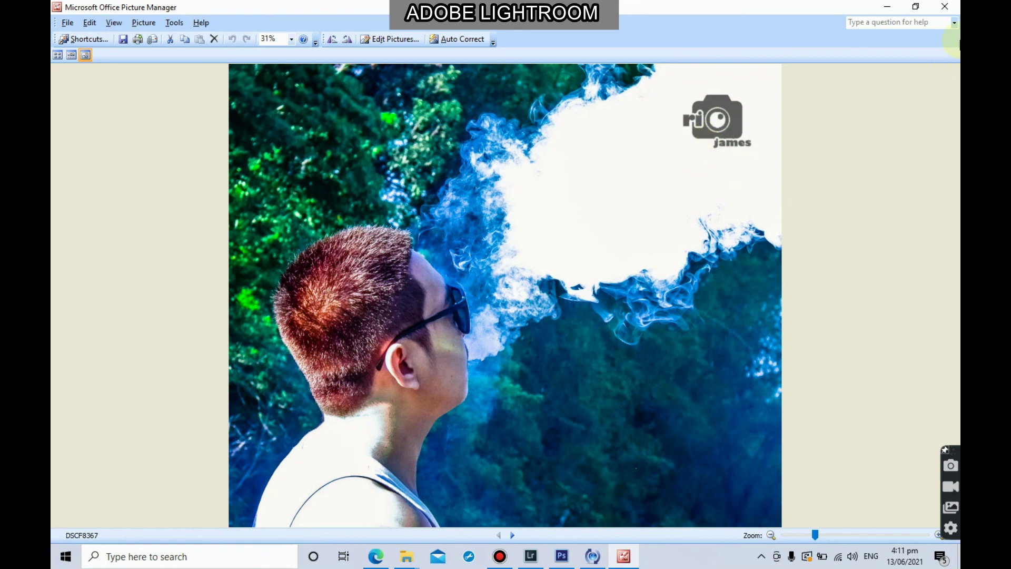
{"action": "left_click", "coordinate": [951, 7]}
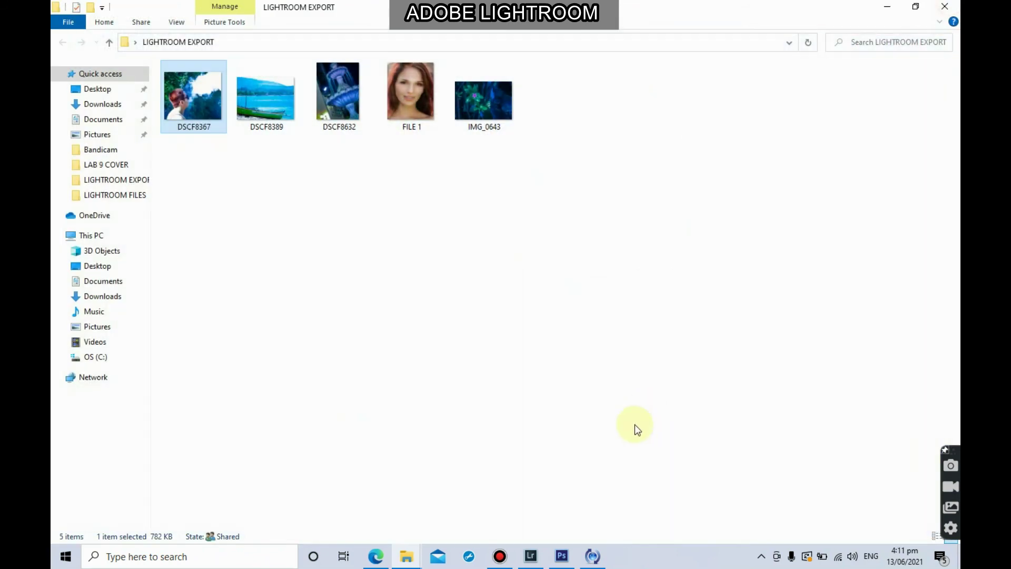
{"action": "left_click", "coordinate": [530, 555]}
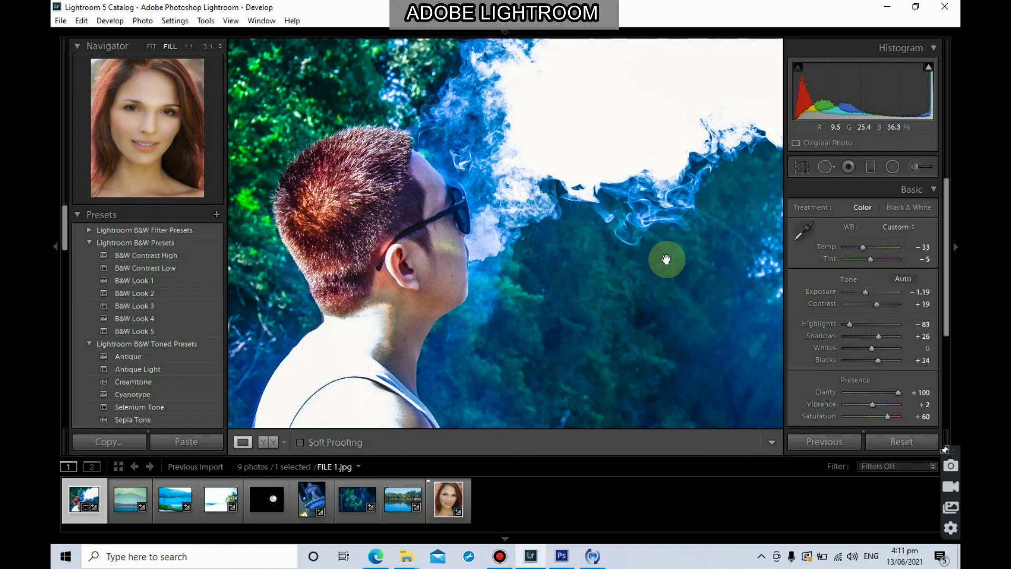